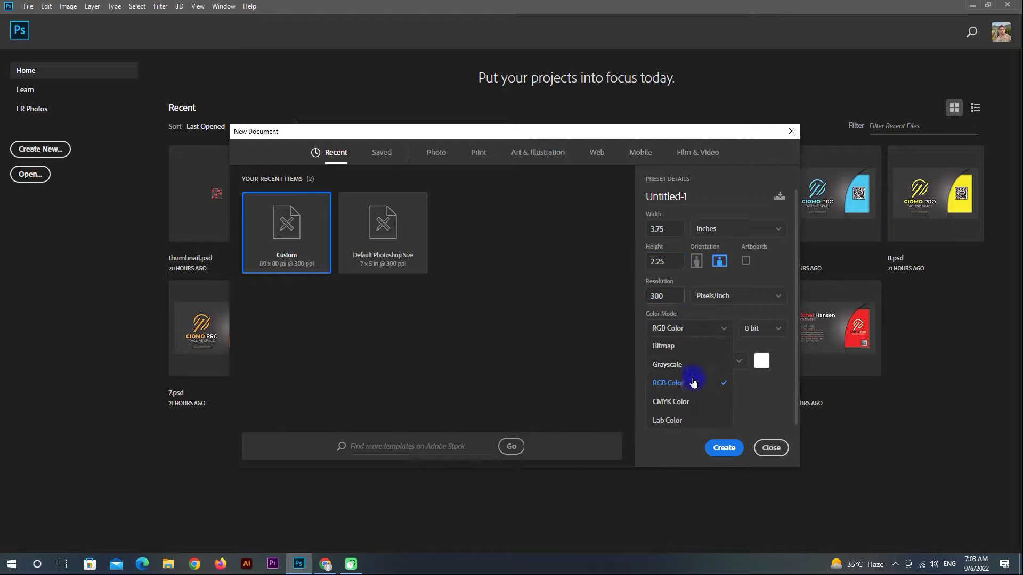
Step: Create a 3.75 × 2.25 inch CMYK document at 300 pixels/inch named "Business card design"
{"action": "left_click", "coordinate": [686, 405]}
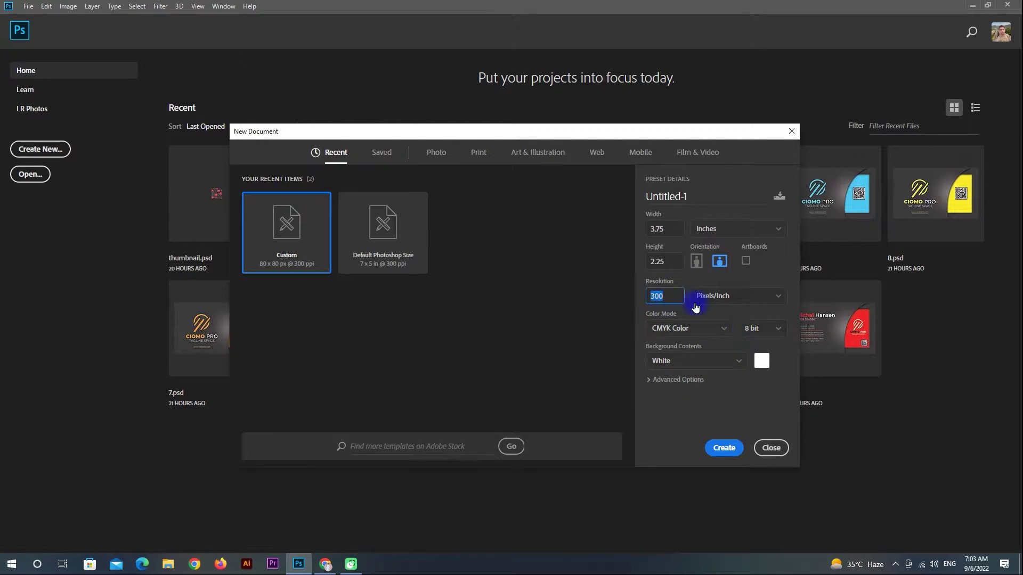
{"action": "left_click", "coordinate": [688, 199]}
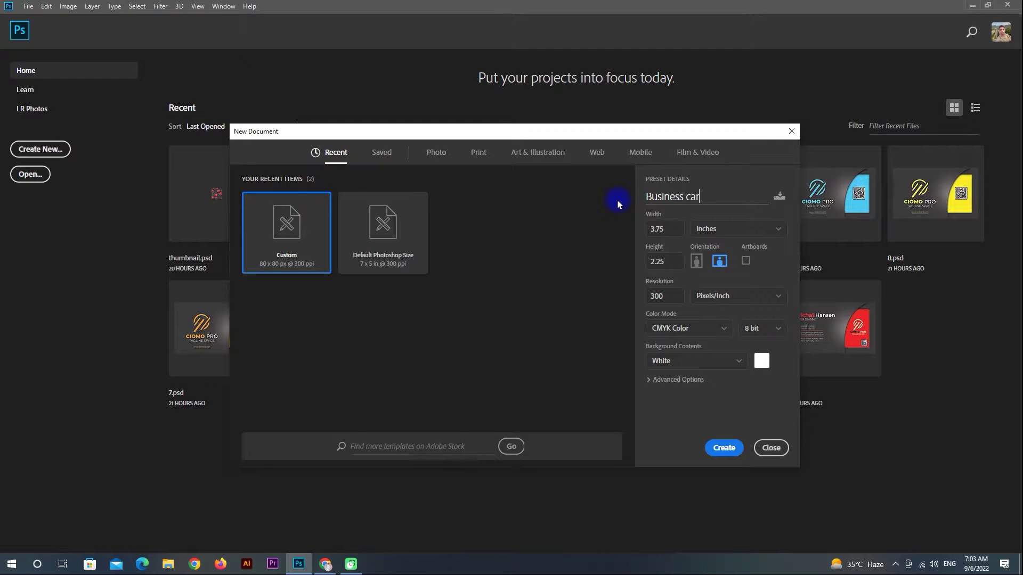
{"action": "left_click", "coordinate": [723, 448]}
Step: Add a new layer above the background and fill it with red
{"action": "left_click", "coordinate": [991, 548]}
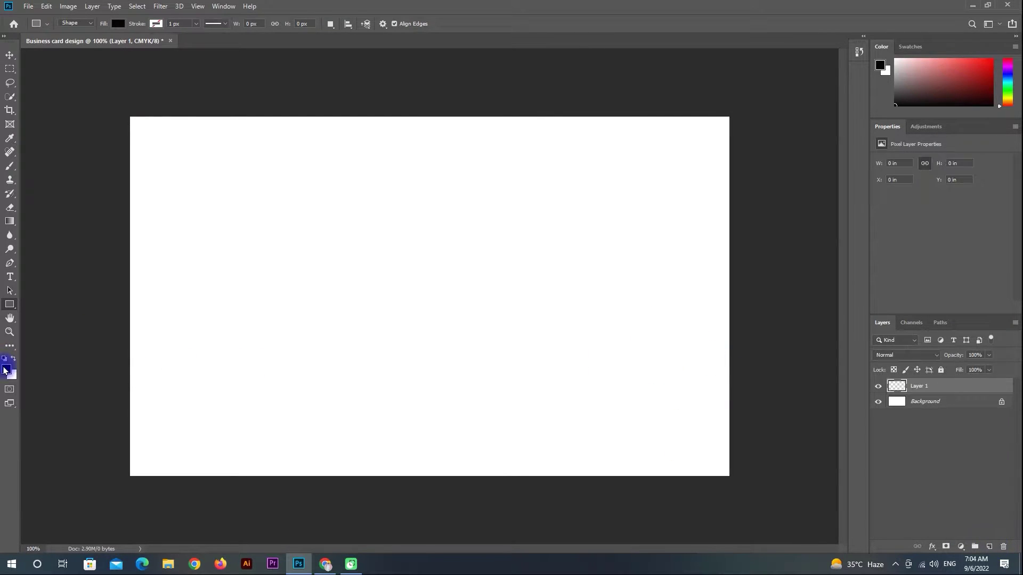
{"action": "left_click", "coordinate": [7, 369]}
{"action": "left_click", "coordinate": [624, 123]}
{"action": "left_click", "coordinate": [14, 359]}
{"action": "left_click", "coordinate": [7, 369]}
{"action": "left_click", "coordinate": [503, 129]}
{"action": "left_click", "coordinate": [584, 123]}
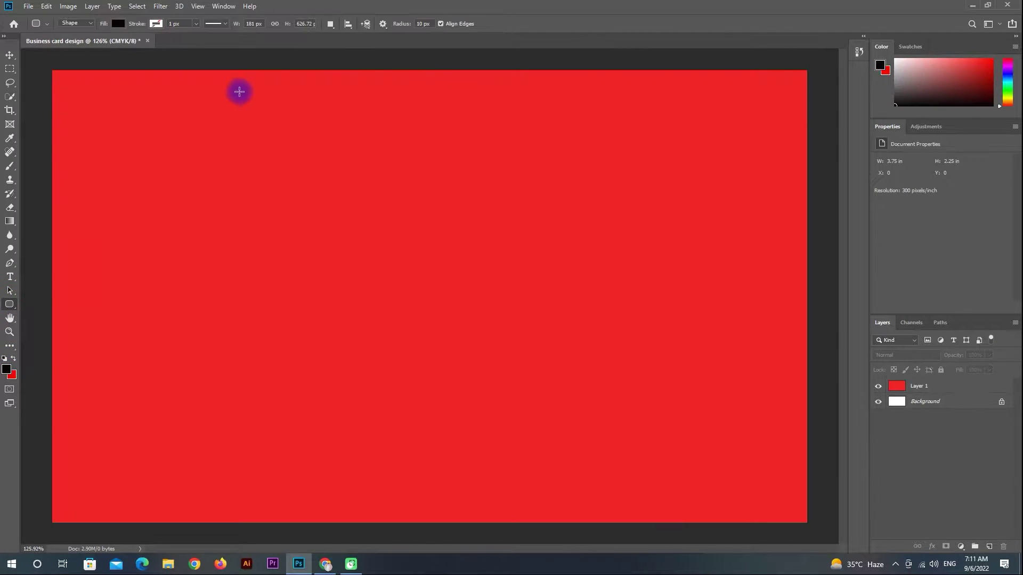
Step: Draw a rounded rectangle about 213 × 68 px against the card's upper edge and fill it white
{"action": "left_click_drag", "start_coordinate": [224, 71], "coordinate": [366, 116]}
{"action": "left_click", "coordinate": [9, 55]}
{"action": "left_click", "coordinate": [881, 194]}
{"action": "left_click", "coordinate": [903, 249]}
{"action": "left_click", "coordinate": [473, 3]}
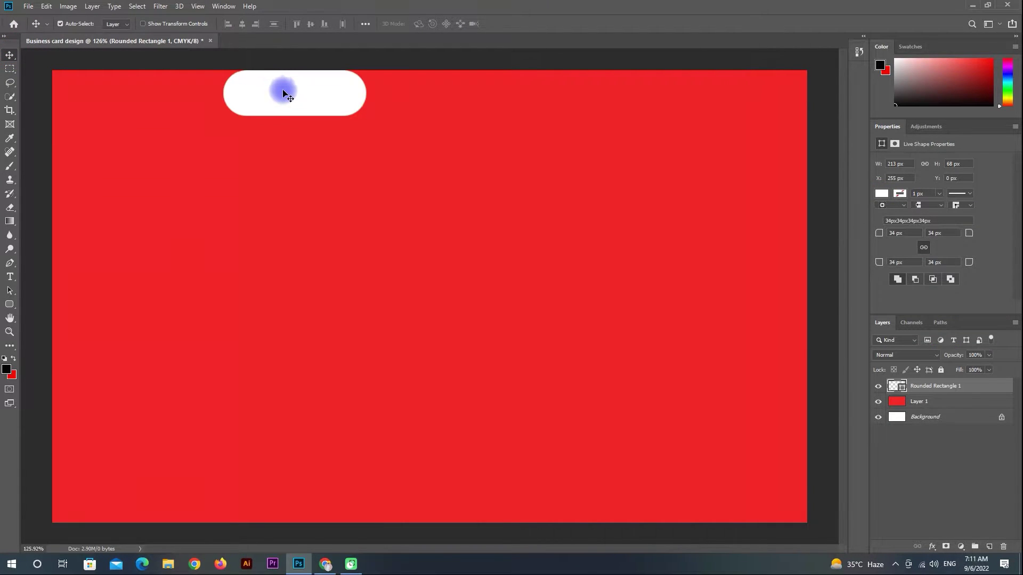
Step: Duplicate the white rounded rectangle directly beneath itself and fill the copy with blue
{"action": "left_click_drag", "start_coordinate": [284, 93], "coordinate": [284, 140]}
{"action": "left_click", "coordinate": [882, 194]}
{"action": "left_click", "coordinate": [903, 248]}
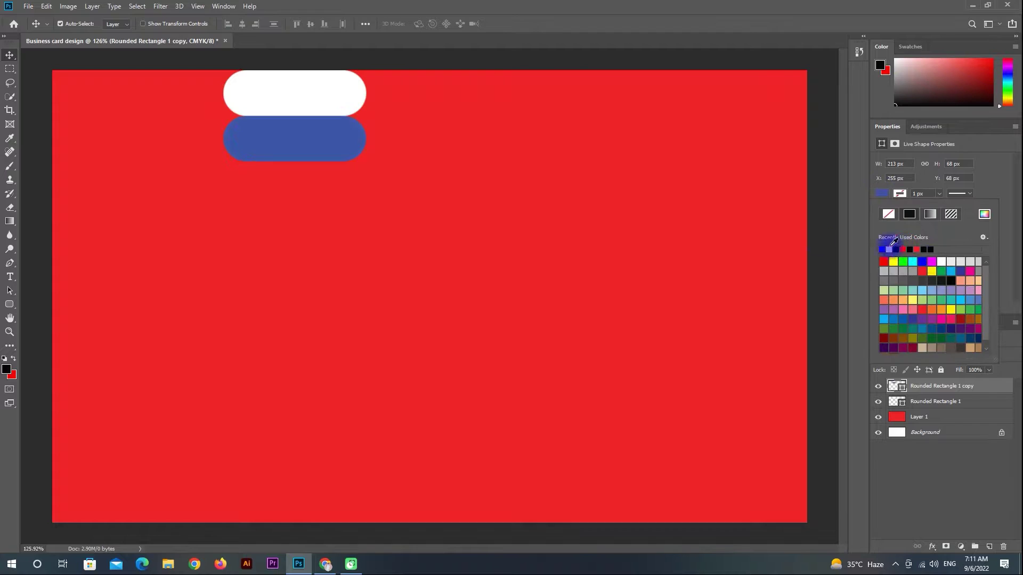
{"action": "left_click", "coordinate": [262, 98]}
{"action": "scroll", "coordinate": [295, 181], "scroll_direction": "up", "scroll_amount": 14}
{"action": "scroll", "coordinate": [294, 182], "scroll_direction": "down", "scroll_amount": 14}
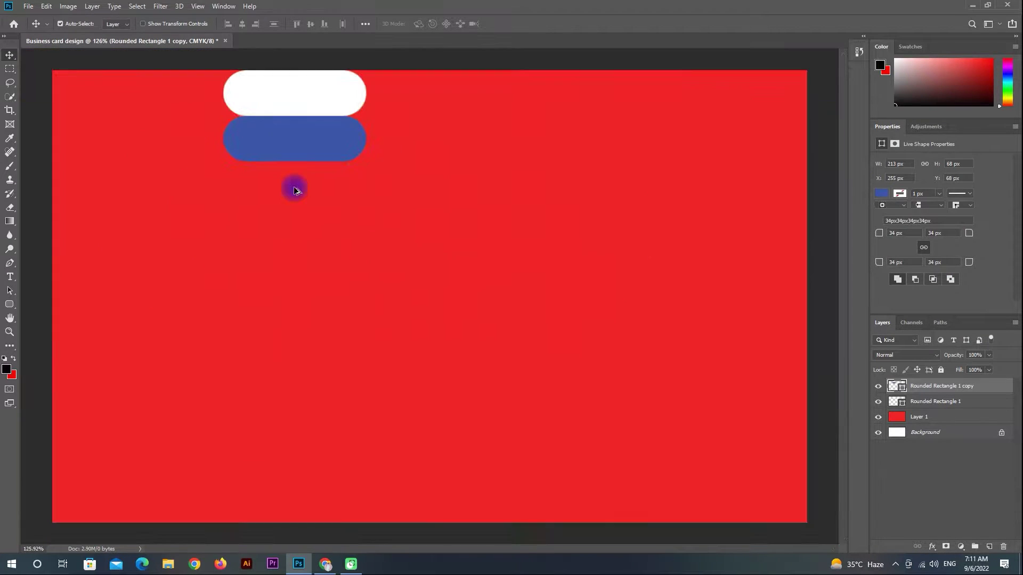
Step: Duplicate the white and blue bar pair directly beneath the original pair
{"action": "left_click", "coordinate": [306, 102], "text": "shift"}
{"action": "left_click_drag", "start_coordinate": [295, 100], "coordinate": [308, 206]}
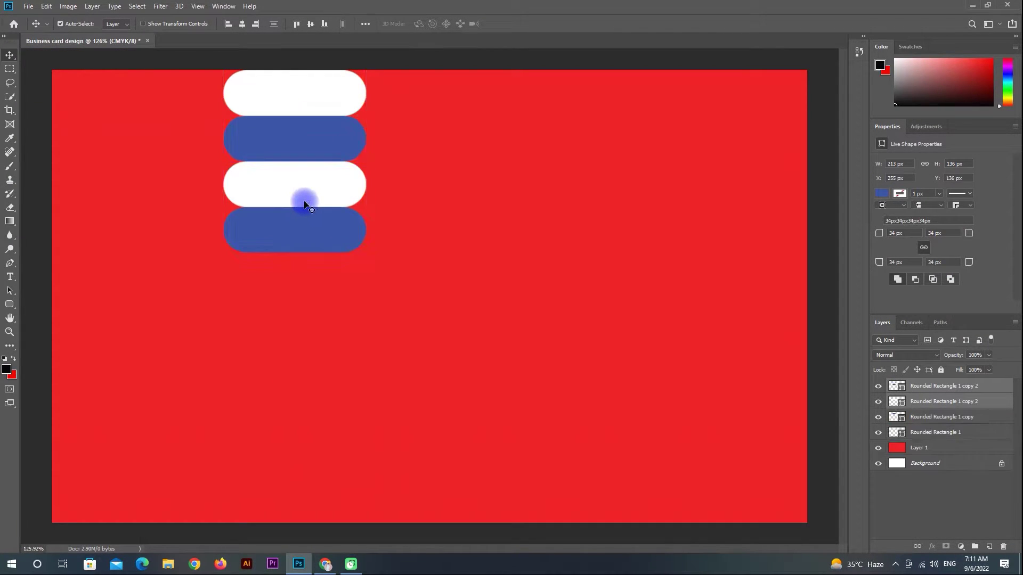
{"action": "scroll", "coordinate": [290, 181], "scroll_direction": "up", "scroll_amount": 12}
{"action": "scroll", "coordinate": [287, 178], "scroll_direction": "down", "scroll_amount": 10}
Step: Select all four stacked bars and duplicate them directly below to extend the column
{"action": "left_click", "coordinate": [303, 150]}
{"action": "left_click", "coordinate": [295, 244]}
{"action": "left_click", "coordinate": [296, 196], "text": "shift"}
{"action": "left_click", "coordinate": [296, 148], "text": "shift"}
{"action": "left_click", "coordinate": [302, 84], "text": "shift"}
{"action": "scroll", "coordinate": [296, 151], "scroll_direction": "down", "scroll_amount": 5}
{"action": "left_click_drag", "start_coordinate": [295, 155], "coordinate": [315, 282]}
{"action": "scroll", "coordinate": [312, 279], "scroll_direction": "up", "scroll_amount": 12}
{"action": "scroll", "coordinate": [312, 269], "scroll_direction": "down", "scroll_amount": 12}
Step: Copy the lowest three bars further down and delete the surplus overlapping blue copy
{"action": "mouse_move", "coordinate": [343, 349]}
{"action": "left_mouse_down"}
{"action": "mouse_move", "coordinate": [343, 417]}
{"action": "mouse_move", "coordinate": [347, 367]}
{"action": "left_mouse_up"}
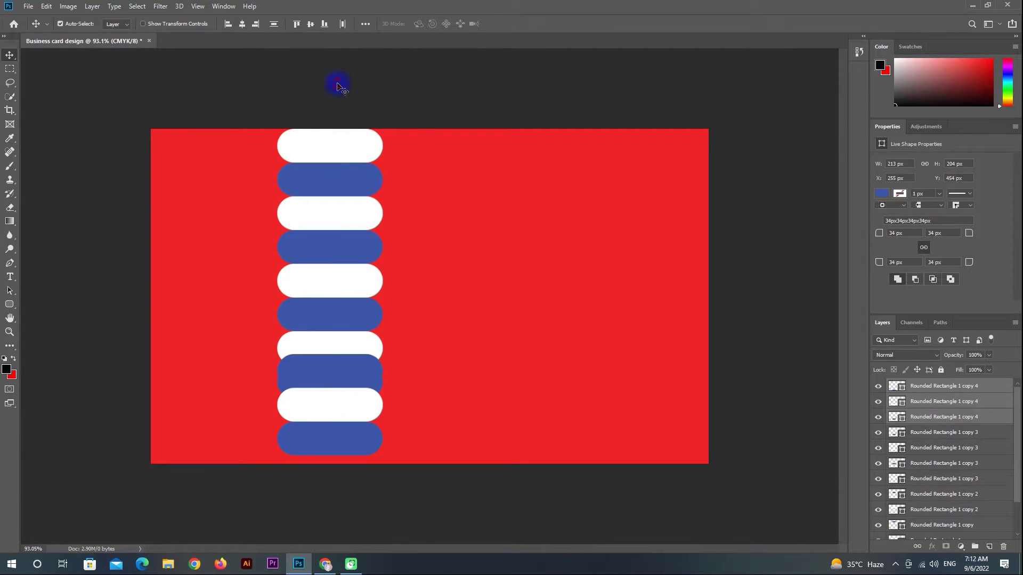
{"action": "left_click", "coordinate": [337, 87]}
{"action": "left_click", "coordinate": [340, 369]}
{"action": "key", "text": "Delete"}
Step: Move the last white and blue bars down so they sit flush beneath the column above
{"action": "left_click", "coordinate": [337, 408]}
{"action": "left_click", "coordinate": [338, 438], "text": "shift"}
{"action": "left_click_drag", "start_coordinate": [346, 414], "coordinate": [345, 426]}
{"action": "scroll", "coordinate": [330, 418], "scroll_direction": "up", "scroll_amount": 12}
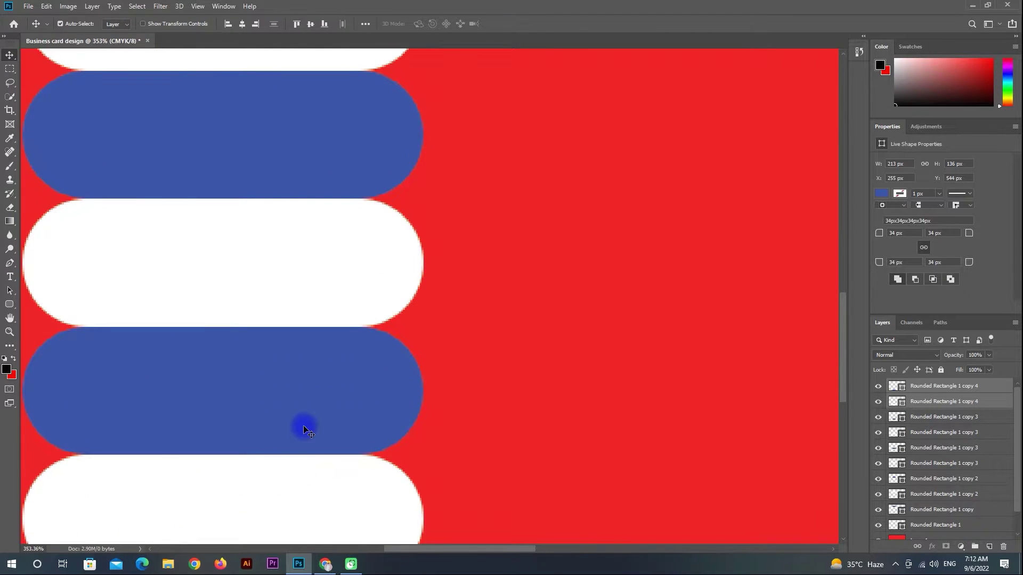
{"action": "scroll", "coordinate": [303, 429], "scroll_direction": "down", "scroll_amount": 9}
Step: Select all ten rounded rectangle layers together
{"action": "left_click", "coordinate": [961, 388]}
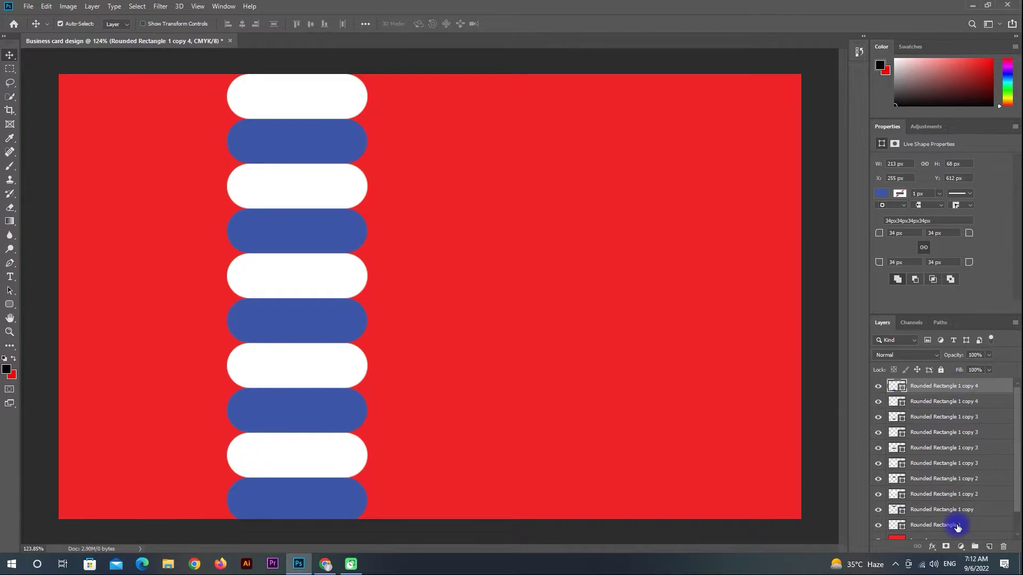
{"action": "left_click", "coordinate": [957, 526], "text": "shift"}
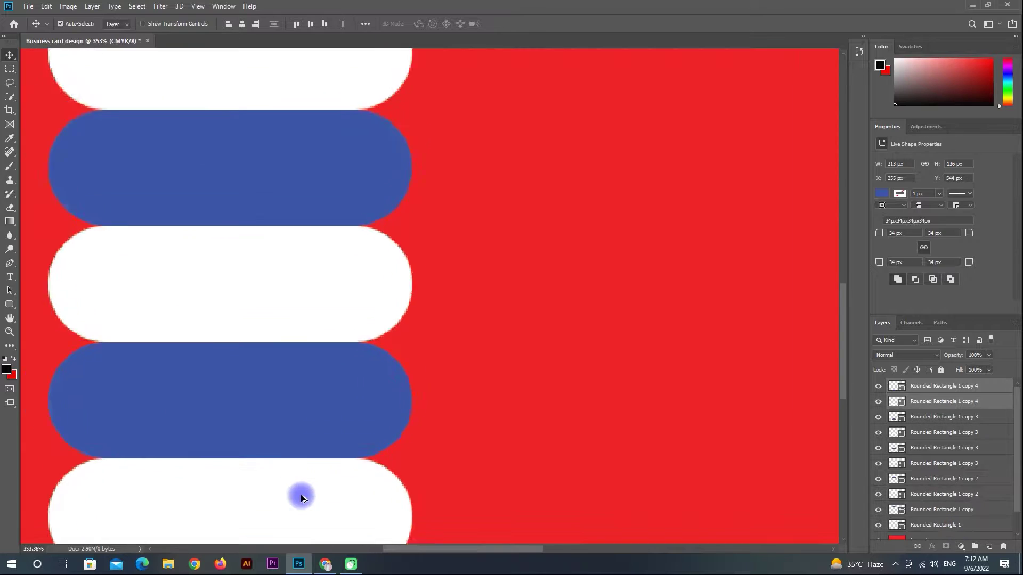
{"action": "scroll", "coordinate": [302, 496], "scroll_direction": "up", "scroll_amount": 1}
{"action": "key", "text": "ctrl+0"}
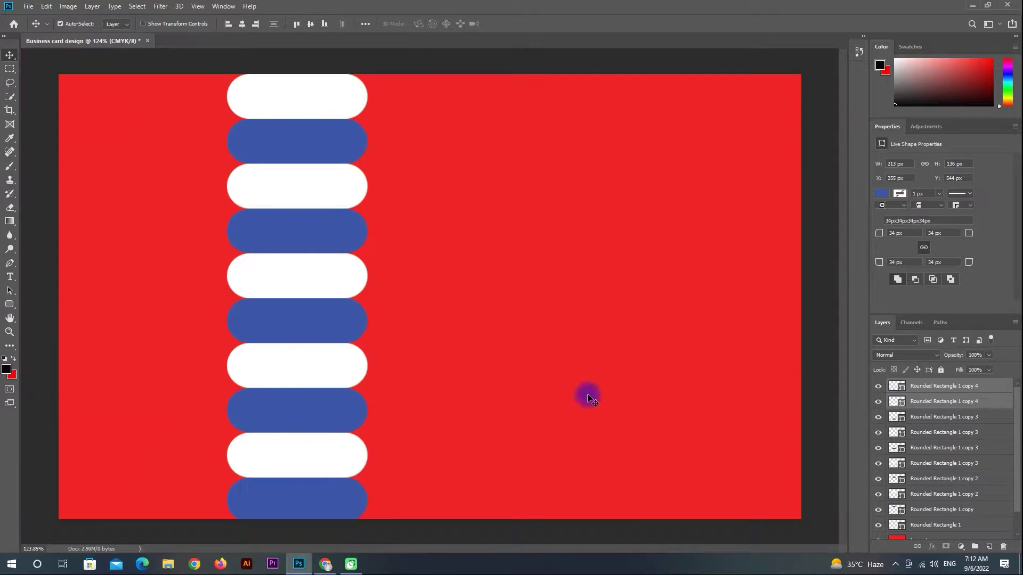
{"action": "left_click", "coordinate": [900, 525], "text": "shift"}
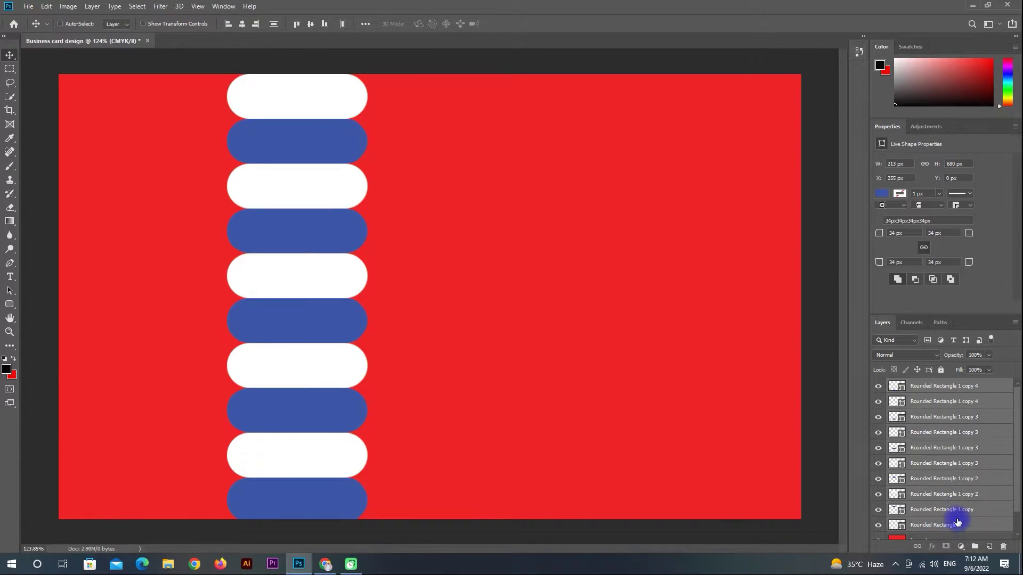
{"action": "key", "text": "ctrl+g"}
{"action": "left_click", "coordinate": [889, 385]}
{"action": "key", "text": "ctrl+z"}
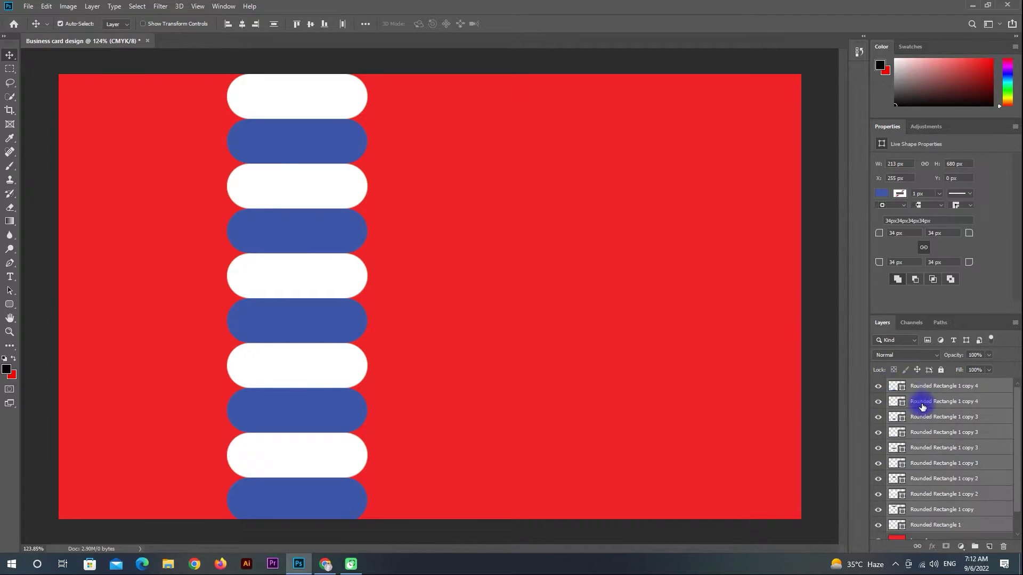
Step: Scale the selected column of bars vertically to 675 px so it ends at the card's lower edge
{"action": "key", "text": "ctrl+t"}
{"action": "scroll", "coordinate": [291, 537], "scroll_direction": "up", "scroll_amount": 5}
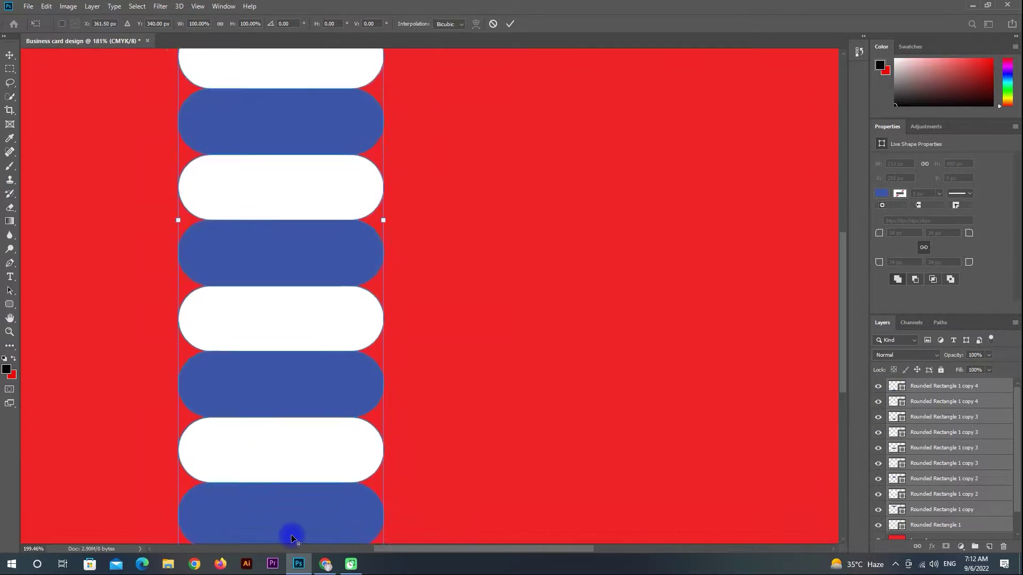
{"action": "scroll", "coordinate": [291, 536], "scroll_direction": "up", "scroll_amount": 6}
{"action": "left_click_drag", "start_coordinate": [320, 496], "coordinate": [480, 286]}
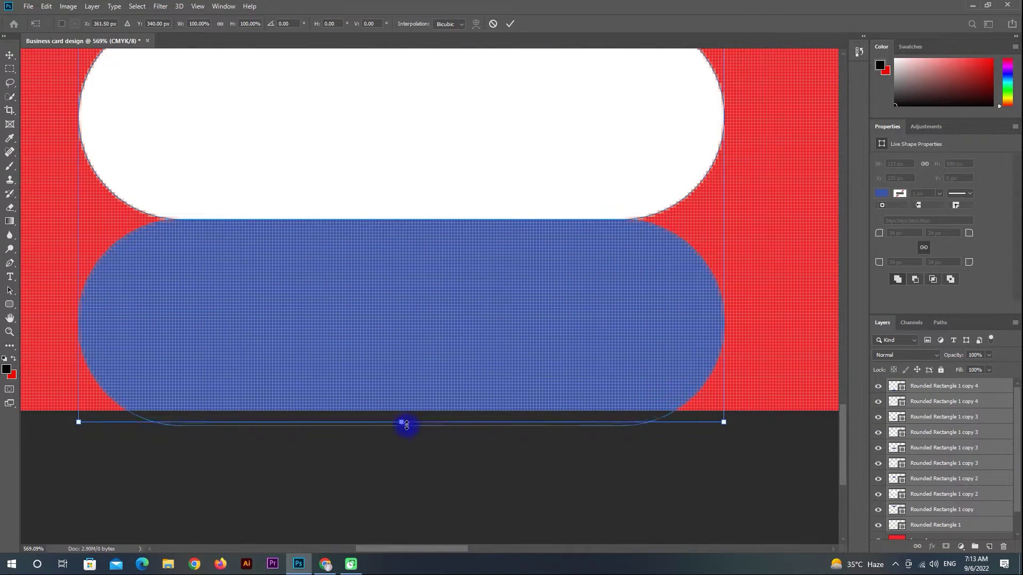
{"action": "left_click_drag", "start_coordinate": [406, 427], "coordinate": [406, 415]}
{"action": "left_click", "coordinate": [510, 23]}
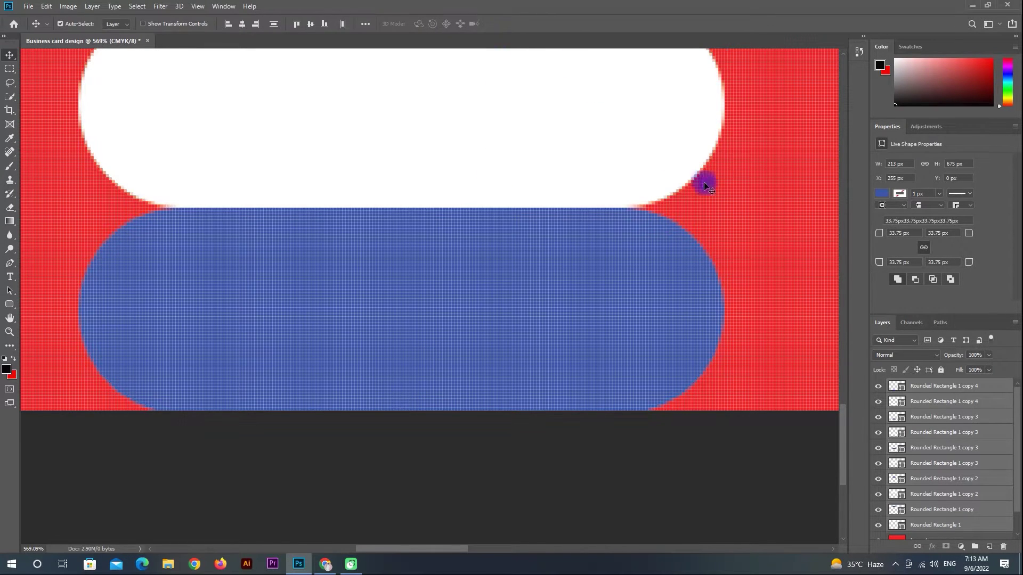
{"action": "scroll", "coordinate": [594, 360], "scroll_direction": "down", "scroll_amount": 4}
{"action": "scroll", "coordinate": [594, 360], "scroll_direction": "down", "scroll_amount": 4}
{"action": "left_click", "coordinate": [470, 327]}
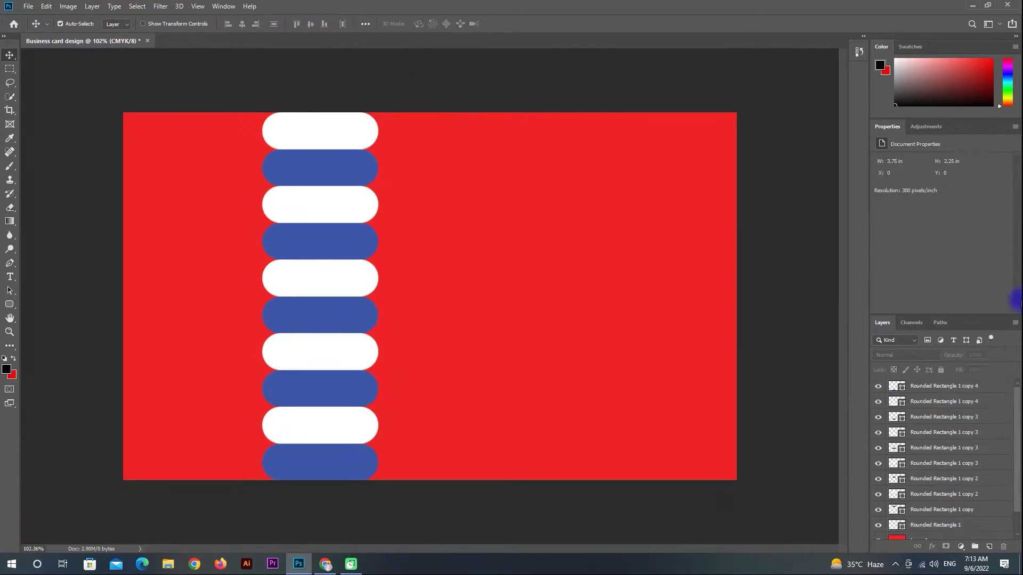
{"action": "left_click", "coordinate": [333, 128], "text": "shift"}
{"action": "left_click", "coordinate": [331, 205], "text": "shift"}
{"action": "left_click", "coordinate": [331, 267], "text": "shift"}
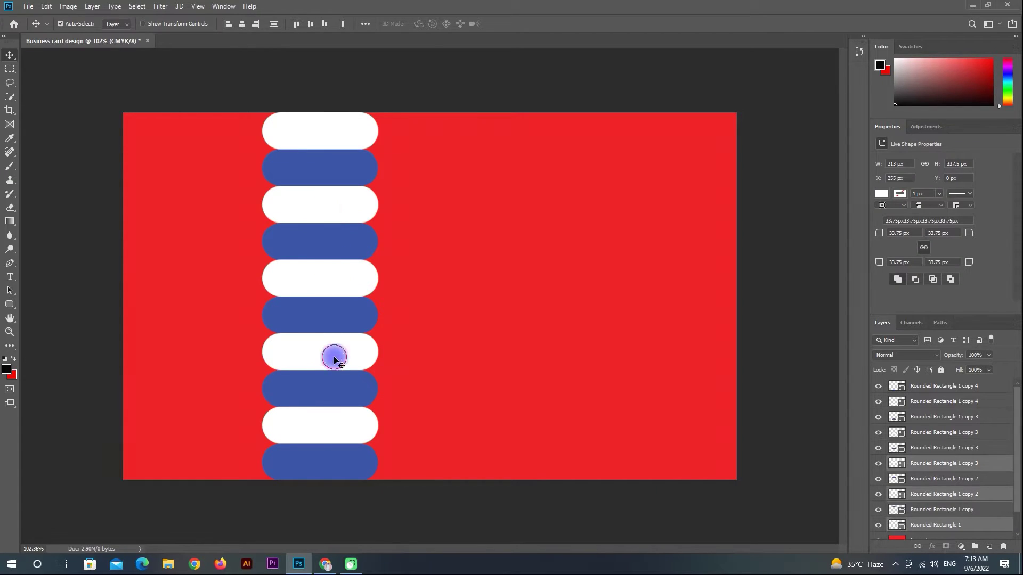
{"action": "left_click", "coordinate": [334, 357], "text": "shift"}
{"action": "left_click", "coordinate": [335, 429], "text": "shift"}
{"action": "key", "text": "ctrl+g"}
{"action": "left_click", "coordinate": [330, 168]}
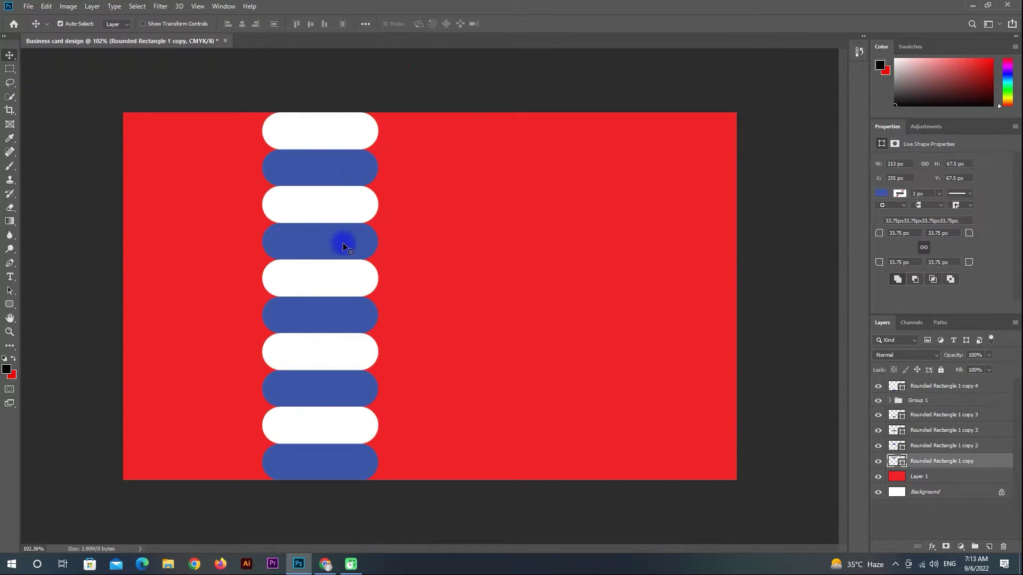
{"action": "key", "text": "ctrl+z"}
Step: Select the five white bars and group their layers
{"action": "left_click", "coordinate": [335, 125], "text": "shift"}
{"action": "left_click", "coordinate": [335, 219], "text": "shift"}
{"action": "left_click", "coordinate": [333, 285], "text": "shift"}
{"action": "left_click", "coordinate": [334, 357], "text": "shift"}
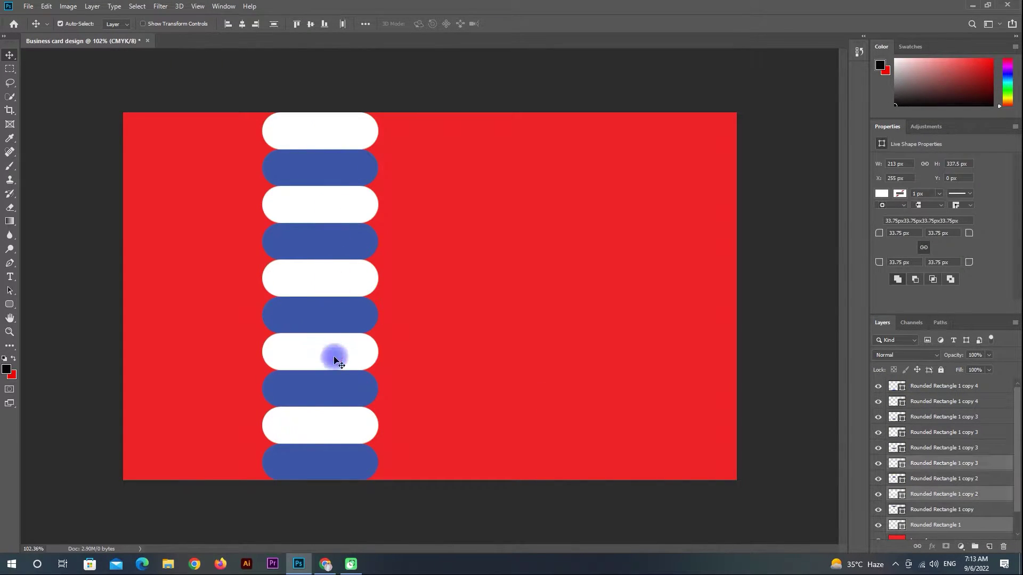
{"action": "left_click", "coordinate": [337, 429], "text": "shift"}
{"action": "key", "text": "ctrl+g"}
Step: Select the five blue bars and group their layers
{"action": "left_click", "coordinate": [331, 166]}
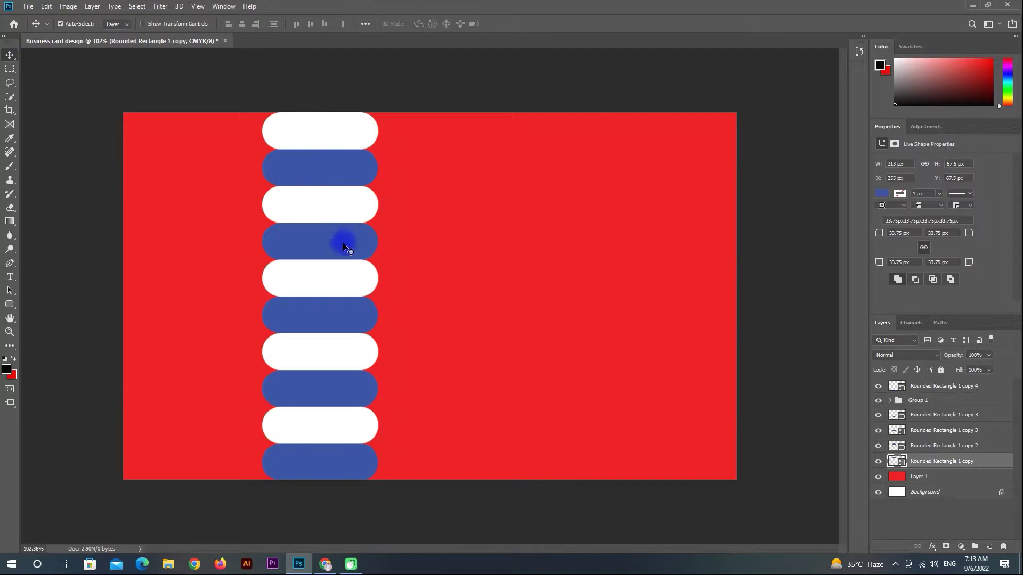
{"action": "left_click", "coordinate": [343, 241], "text": "shift"}
{"action": "left_click", "coordinate": [331, 319], "text": "shift"}
{"action": "left_click", "coordinate": [338, 390], "text": "shift"}
{"action": "left_click", "coordinate": [338, 456], "text": "shift"}
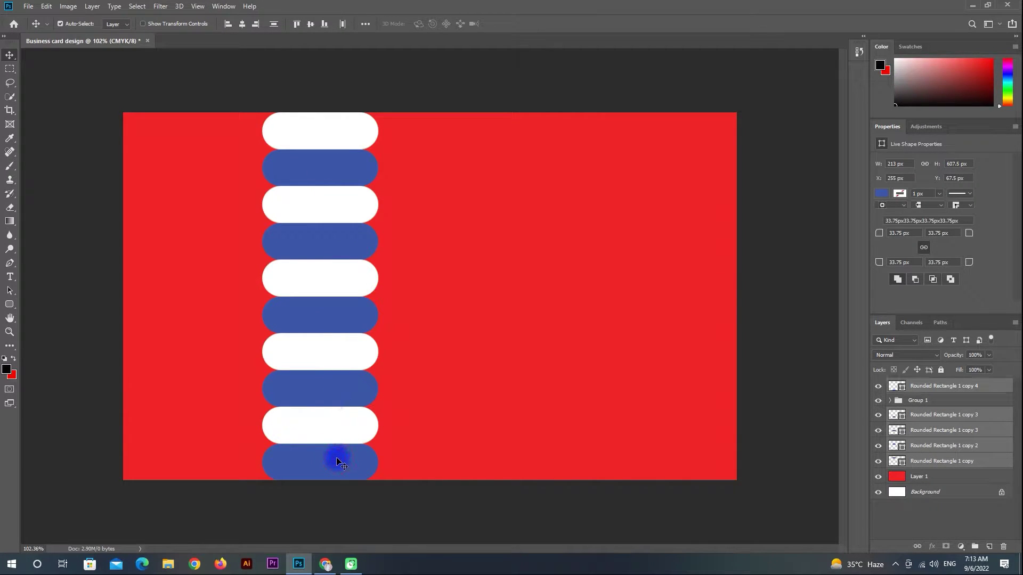
{"action": "key", "text": "ctrl+g"}
{"action": "left_click", "coordinate": [877, 387]}
{"action": "left_click", "coordinate": [877, 387]}
{"action": "key", "text": "ctrl+g"}
{"action": "key", "text": "ctrl+z"}
Step: Merge the blue bar group and the white bar group each into a single layer
{"action": "key", "text": "ctrl+e"}
{"action": "left_click", "coordinate": [915, 402]}
{"action": "key", "text": "ctrl+e"}
Step: Rename the merged bar layers "blue" and "white" to match their colors
{"action": "double_click", "coordinate": [915, 385]}
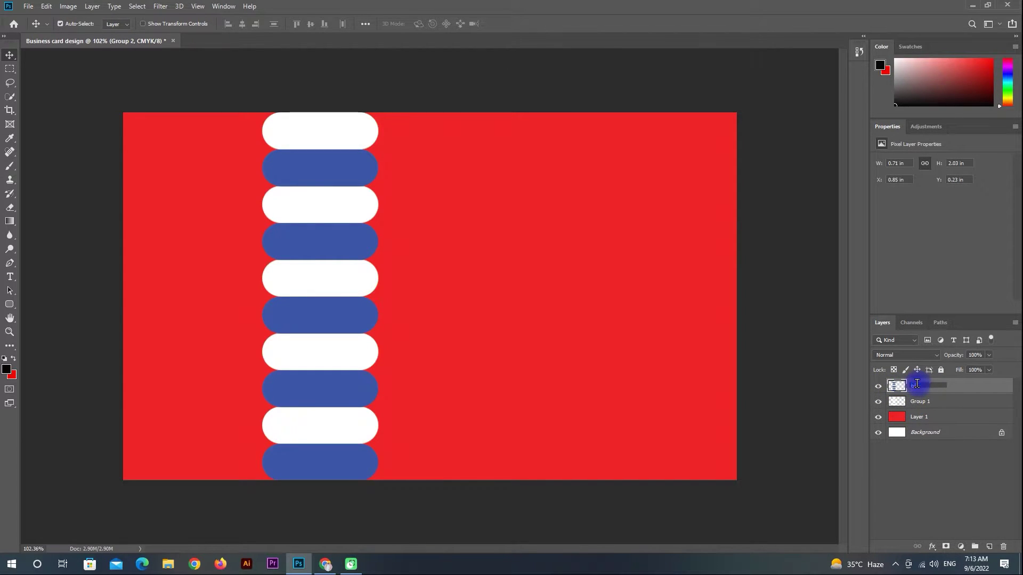
{"action": "left_click", "coordinate": [910, 418]}
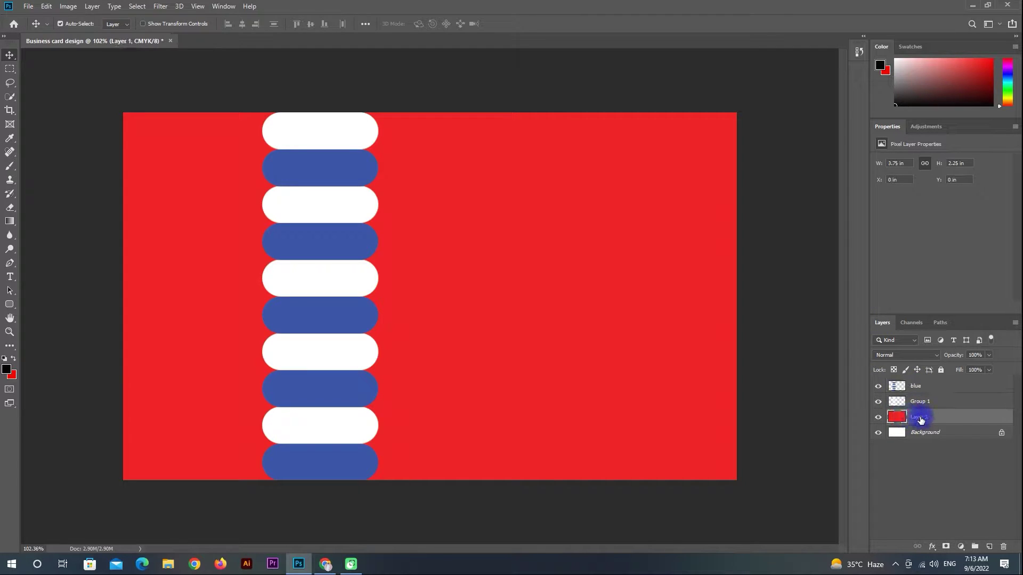
{"action": "double_click", "coordinate": [915, 402]}
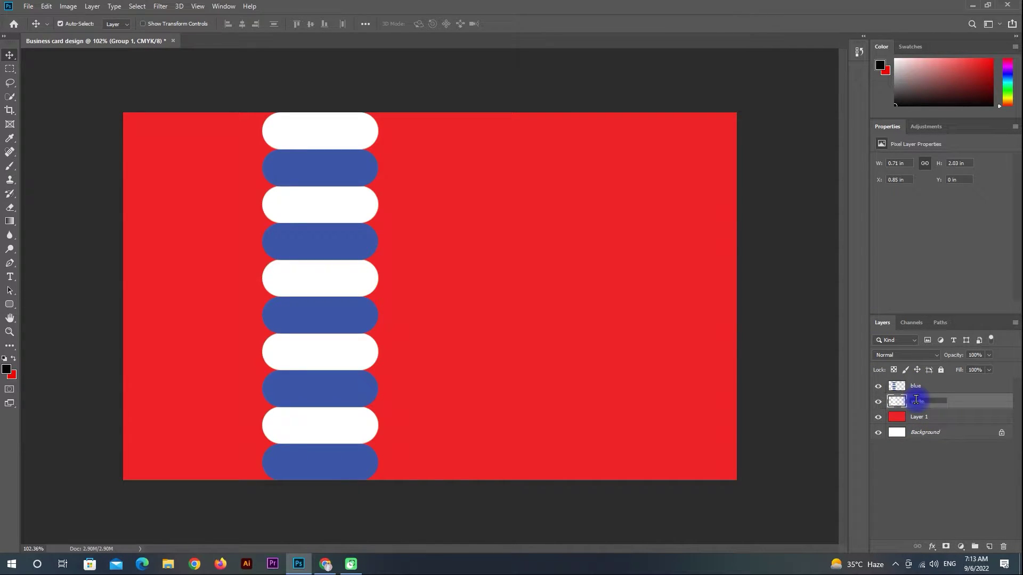
{"action": "left_click", "coordinate": [896, 401], "text": "ctrl"}
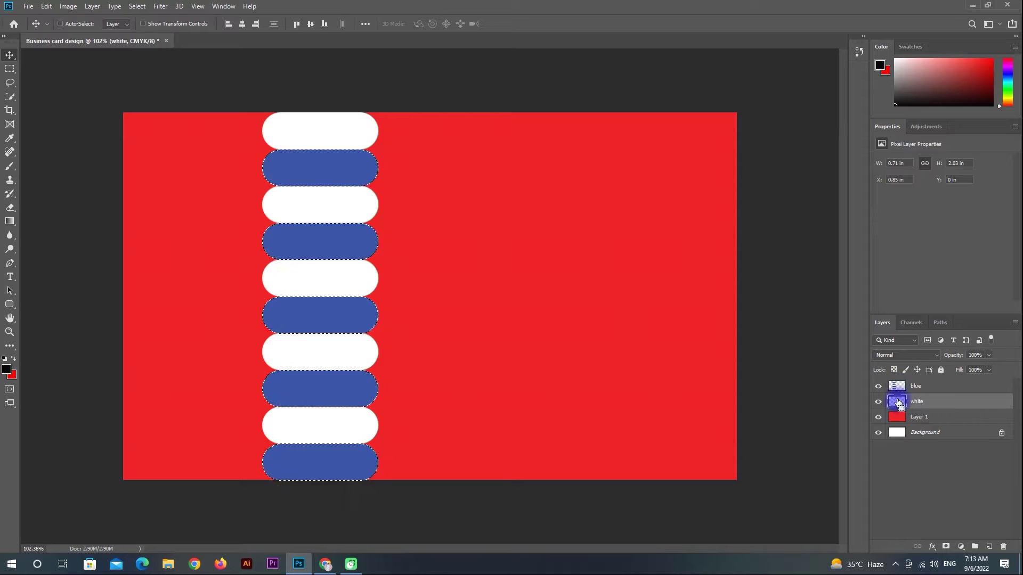
{"action": "left_click", "coordinate": [934, 431]}
{"action": "key", "text": "ctrl+d"}
Step: Add a new layer filled with black and place it directly above the red layer
{"action": "left_click", "coordinate": [989, 546]}
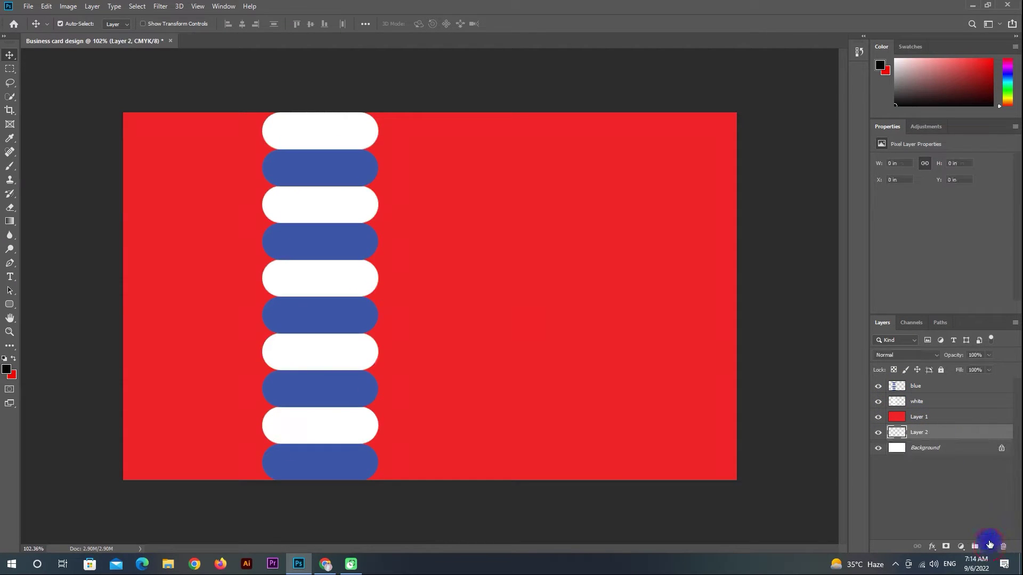
{"action": "key", "text": "alt+BackSpace"}
{"action": "left_click_drag", "start_coordinate": [936, 431], "coordinate": [933, 417]}
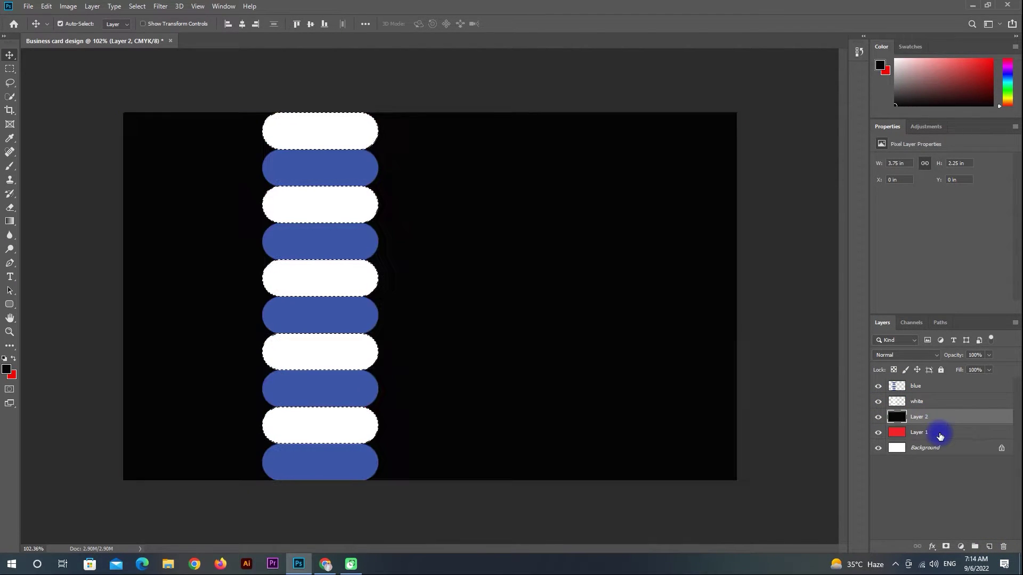
Step: Erase the black layer across the card's right side, keeping the black within the white bars' shapes
{"action": "key", "text": "e"}
{"action": "left_click", "coordinate": [671, 265]}
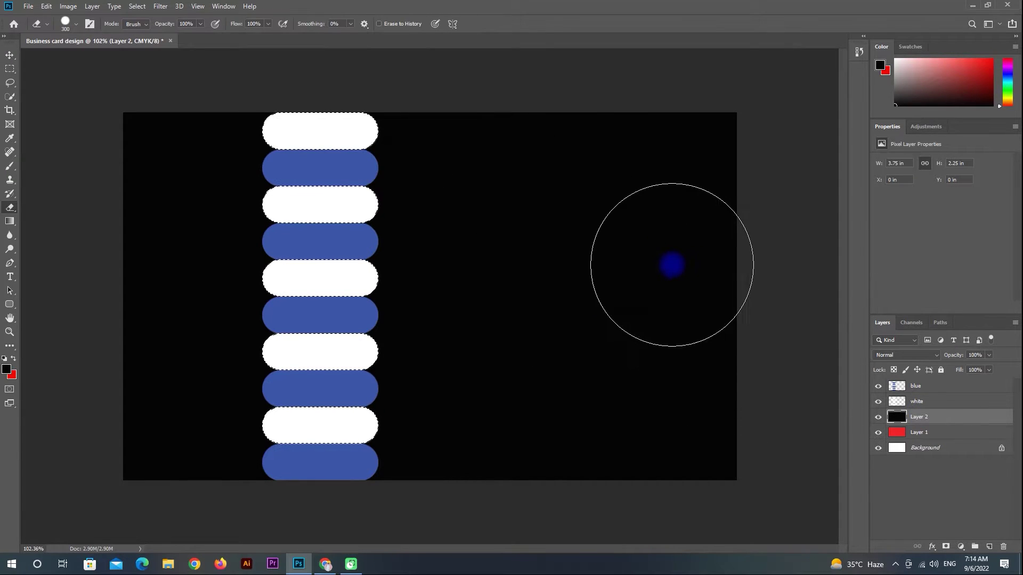
{"action": "mouse_move", "coordinate": [458, 133]}
{"action": "left_mouse_down"}
{"action": "mouse_move", "coordinate": [530, 153]}
{"action": "mouse_move", "coordinate": [703, 456]}
{"action": "mouse_move", "coordinate": [470, 462]}
{"action": "mouse_move", "coordinate": [468, 326]}
{"action": "mouse_move", "coordinate": [598, 286]}
{"action": "mouse_move", "coordinate": [609, 356]}
{"action": "left_mouse_up"}
{"action": "mouse_move", "coordinate": [602, 316]}
{"action": "left_mouse_down"}
{"action": "mouse_move", "coordinate": [488, 258]}
{"action": "mouse_move", "coordinate": [385, 179]}
{"action": "mouse_move", "coordinate": [398, 448]}
{"action": "left_mouse_up"}
{"action": "key", "text": "ctrl+d"}
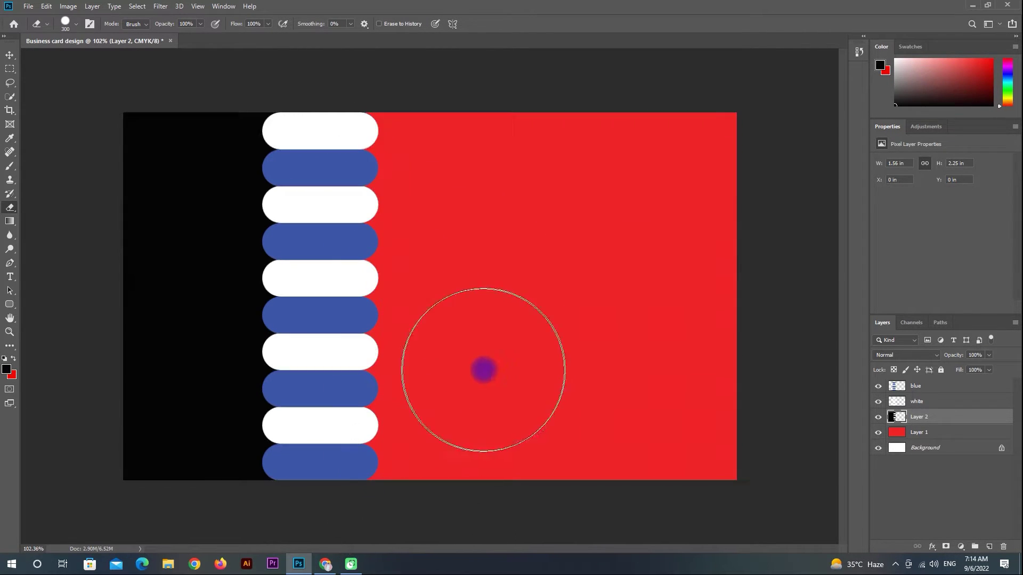
{"action": "left_click", "coordinate": [878, 403]}
{"action": "left_click", "coordinate": [878, 405]}
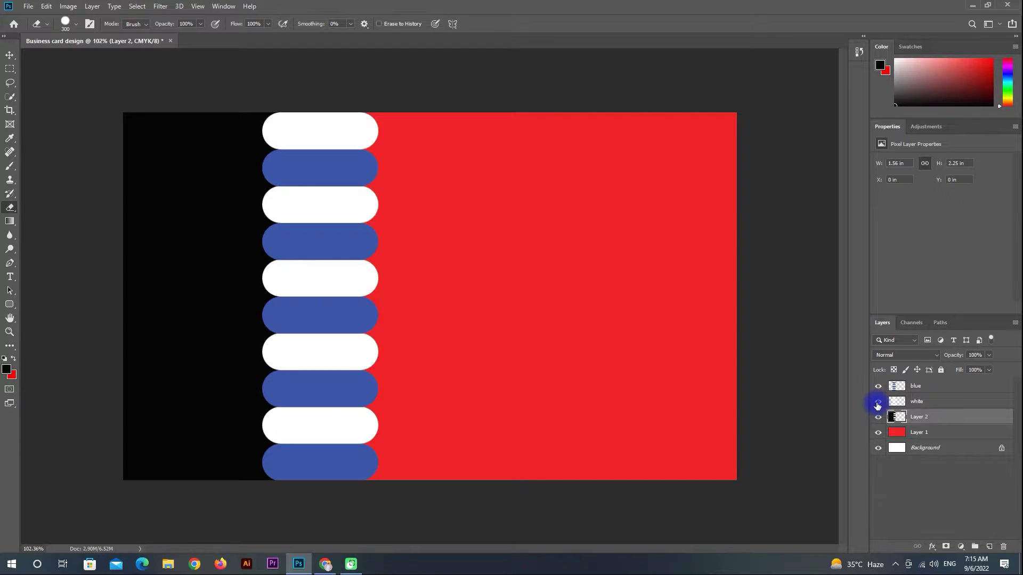
Step: Hide the white and blue bar layers and erase the red layer inside the blue bars' outlines
{"action": "left_click", "coordinate": [912, 433]}
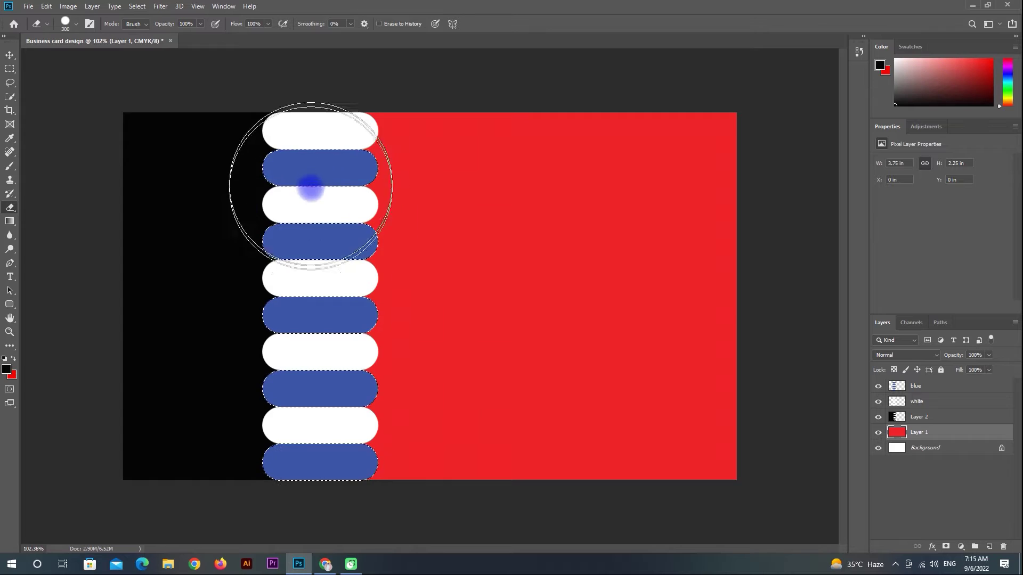
{"action": "left_click", "coordinate": [878, 401]}
{"action": "left_click", "coordinate": [878, 386]}
{"action": "mouse_move", "coordinate": [314, 164]}
{"action": "left_mouse_down"}
{"action": "mouse_move", "coordinate": [262, 172]}
{"action": "mouse_move", "coordinate": [325, 314]}
{"action": "mouse_move", "coordinate": [276, 265]}
{"action": "mouse_move", "coordinate": [335, 261]}
{"action": "mouse_move", "coordinate": [319, 252]}
{"action": "mouse_move", "coordinate": [309, 323]}
{"action": "mouse_move", "coordinate": [246, 335]}
{"action": "mouse_move", "coordinate": [304, 454]}
{"action": "left_mouse_up"}
Step: Set up the Brush tool with a hard-edged round tip at size 250
{"action": "left_click", "coordinate": [10, 166]}
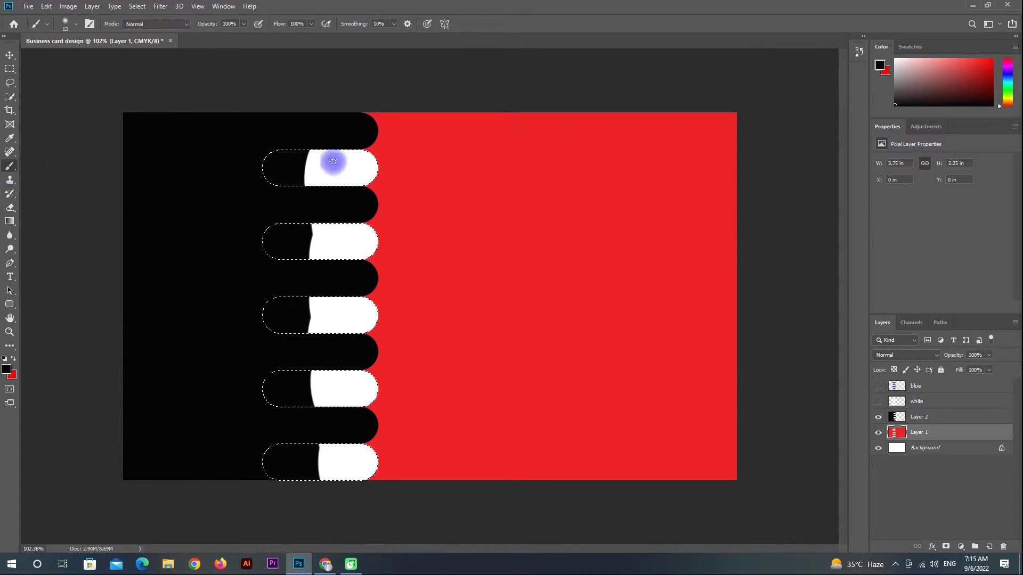
{"action": "key", "text": "bracketright"}
{"action": "key", "text": "bracketright"}
{"action": "key", "text": "bracketright"}
{"action": "key", "text": "bracketright"}
{"action": "key", "text": "bracketright"}
{"action": "key", "text": "bracketright"}
{"action": "left_click", "coordinate": [324, 167]}
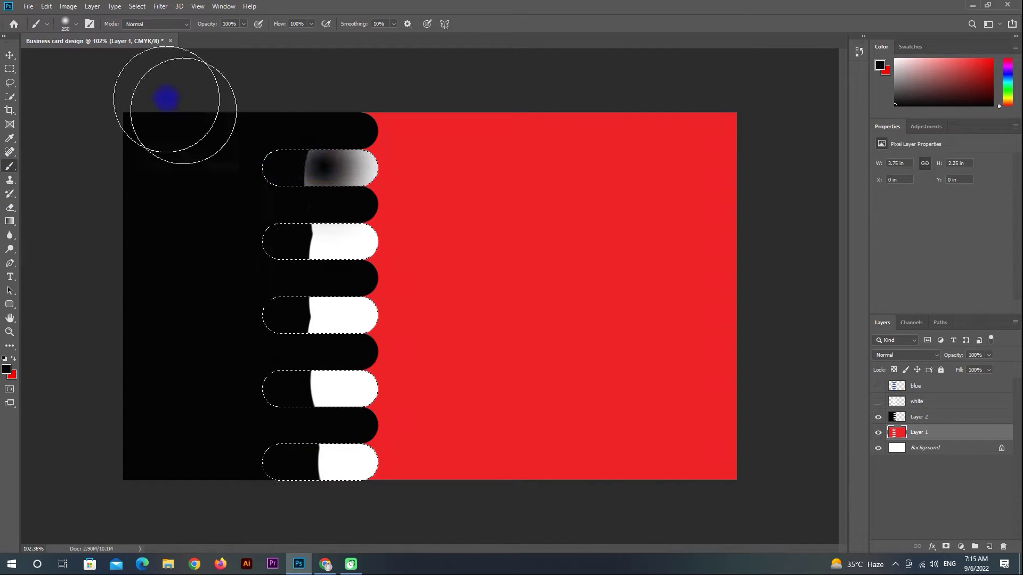
{"action": "left_click", "coordinate": [76, 24]}
{"action": "left_click_drag", "start_coordinate": [59, 82], "coordinate": [126, 82]}
{"action": "left_click", "coordinate": [39, 105]}
{"action": "left_click", "coordinate": [487, 4]}
Step: Try painting black inside the blue bars' outlines on the red layer, then undo the paint
{"action": "left_click", "coordinate": [325, 183]}
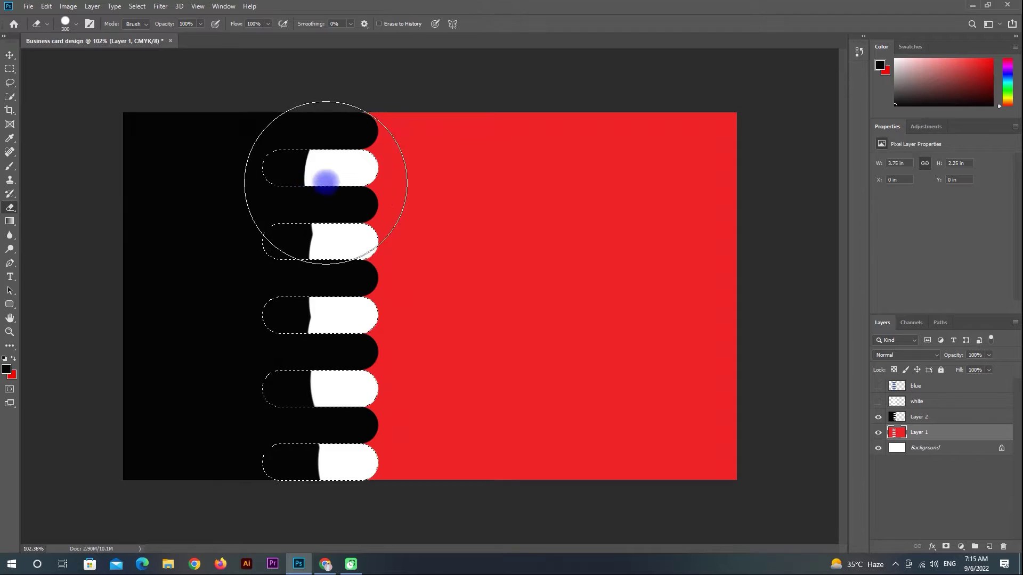
{"action": "left_click", "coordinate": [6, 370]}
{"action": "left_click", "coordinate": [609, 123]}
{"action": "right_click", "coordinate": [10, 169]}
{"action": "mouse_move", "coordinate": [320, 167]}
{"action": "left_mouse_down"}
{"action": "mouse_move", "coordinate": [331, 171]}
{"action": "mouse_move", "coordinate": [336, 254]}
{"action": "left_mouse_up"}
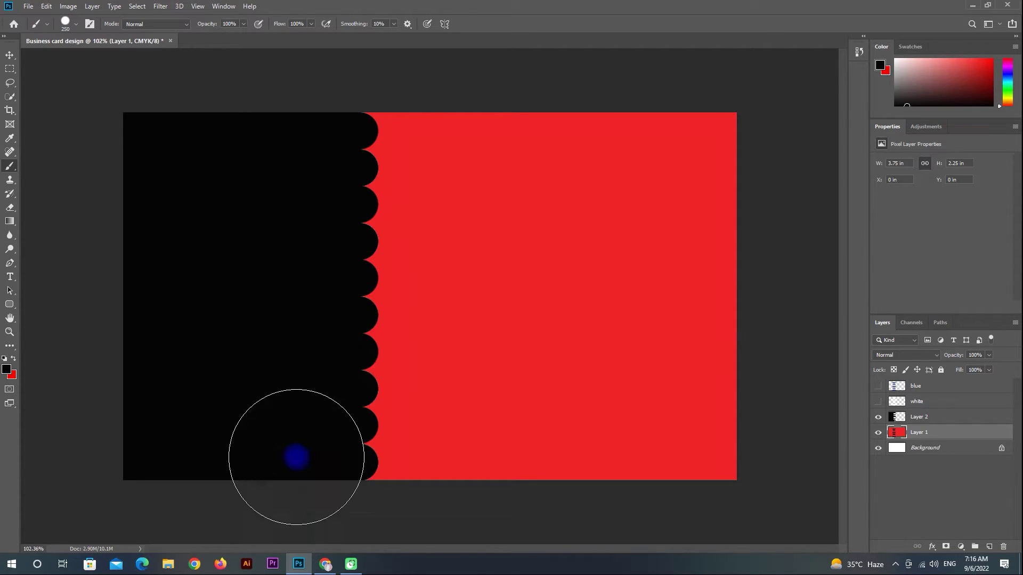
{"action": "key", "text": "ctrl+z"}
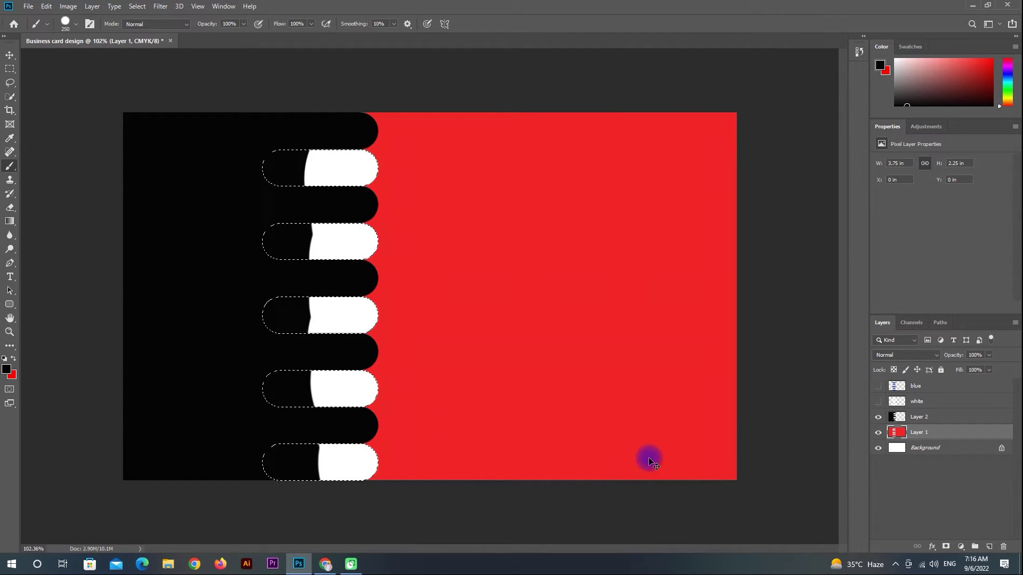
Step: Paint black inside the blue bars' outlines on Layer 2, clear the selection and check the layer's coverage
{"action": "left_click", "coordinate": [906, 417]}
{"action": "left_click_drag", "start_coordinate": [320, 138], "coordinate": [277, 312]}
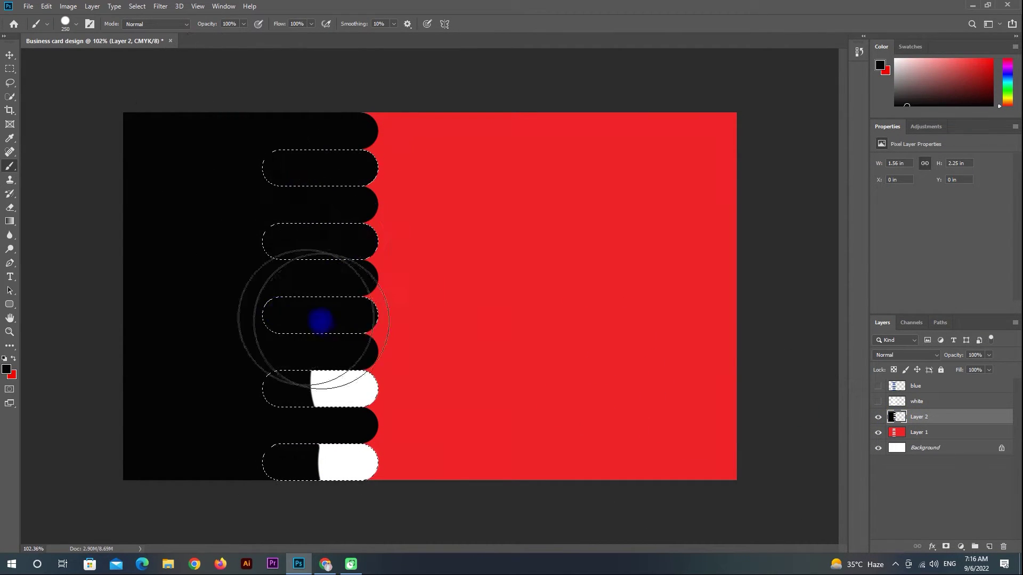
{"action": "left_click_drag", "start_coordinate": [300, 493], "coordinate": [416, 475]}
{"action": "key", "text": "ctrl+d"}
{"action": "left_click", "coordinate": [878, 417]}
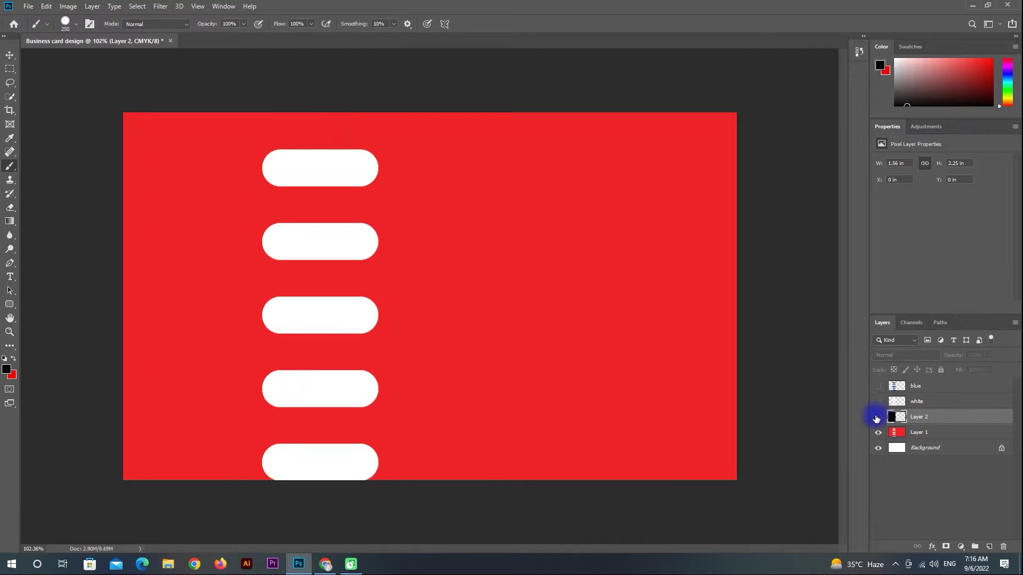
{"action": "left_click", "coordinate": [877, 416]}
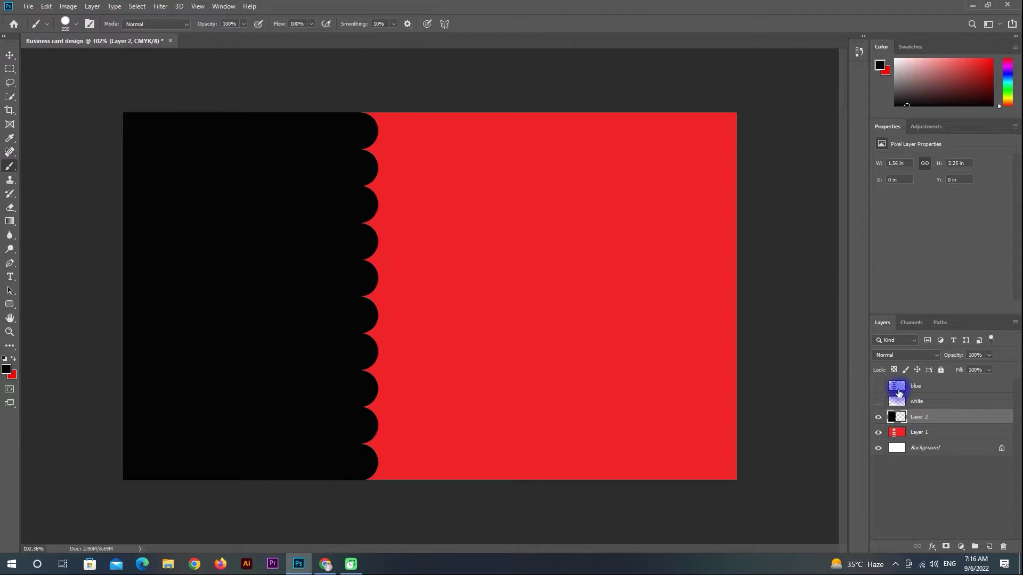
Step: Swap the foreground color to red and move the red Layer 1 above the black Layer 2
{"action": "left_click", "coordinate": [887, 434]}
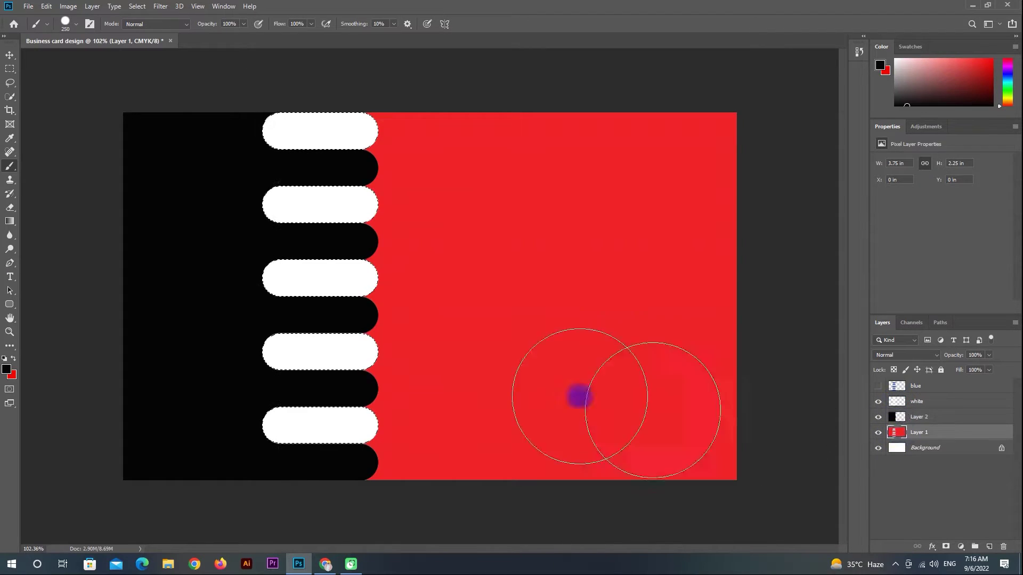
{"action": "key", "text": "x"}
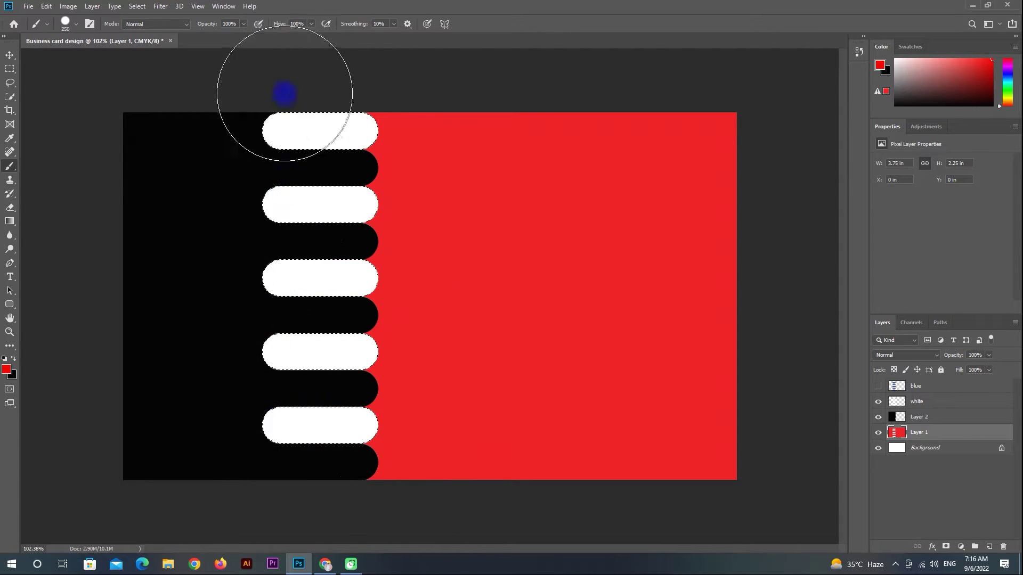
{"action": "key", "text": "ctrl+d"}
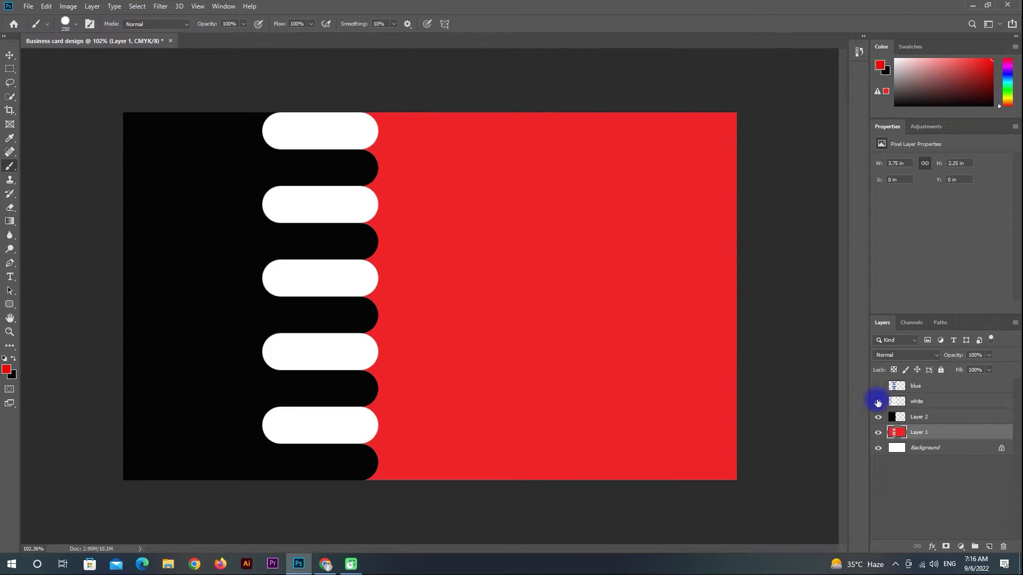
{"action": "left_click_drag", "start_coordinate": [919, 434], "coordinate": [915, 413]}
{"action": "left_click", "coordinate": [916, 432]}
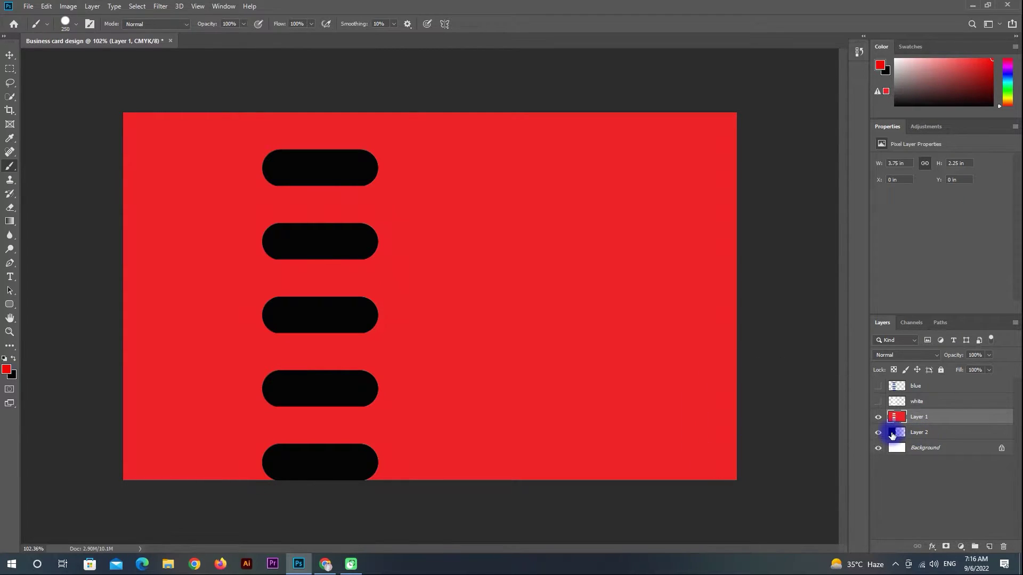
{"action": "left_click", "coordinate": [876, 435]}
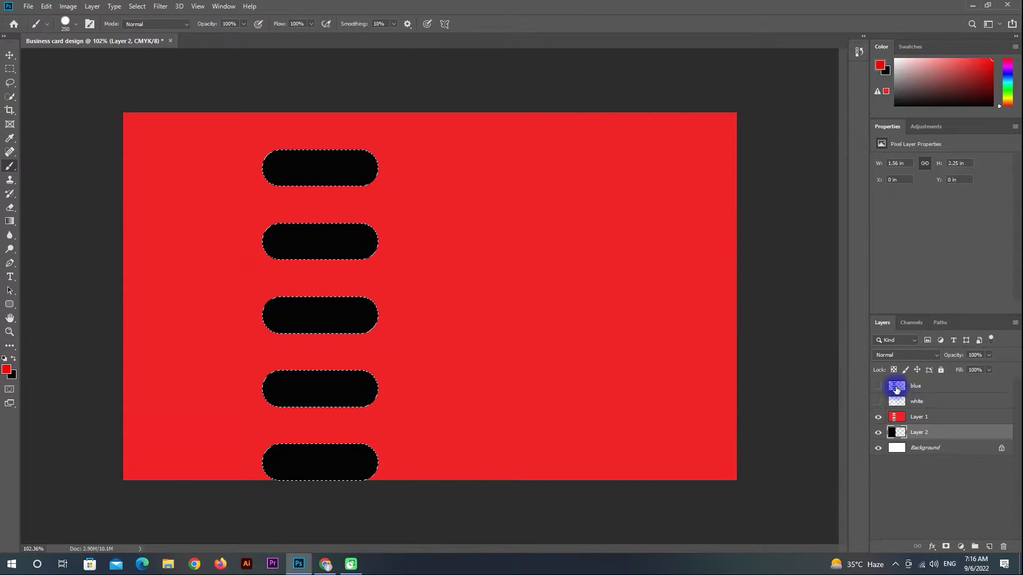
Step: Show the white bar layer and erase the red Layer 1 across the card's left side
{"action": "left_click", "coordinate": [896, 390]}
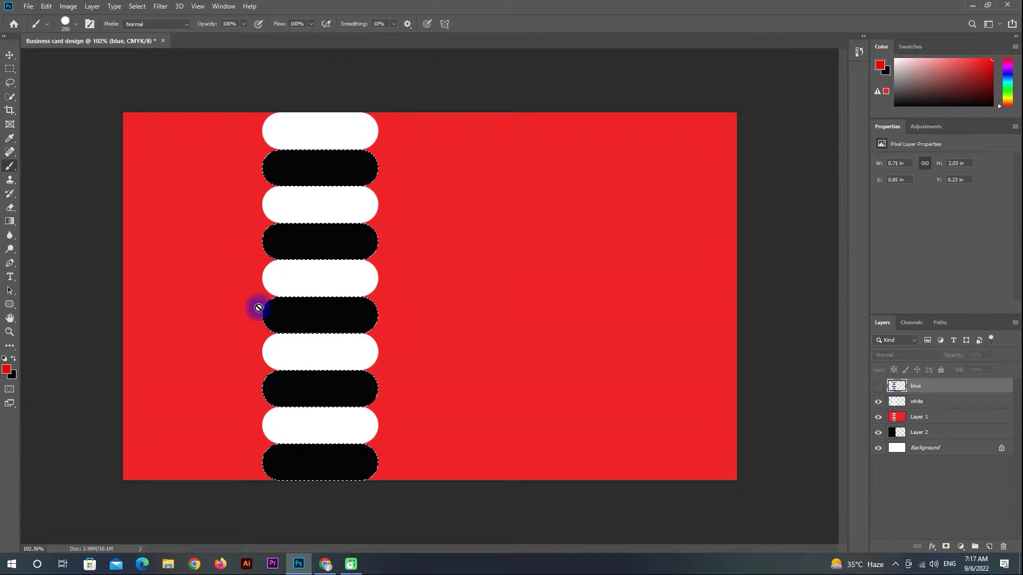
{"action": "left_click", "coordinate": [918, 416]}
{"action": "key", "text": "e"}
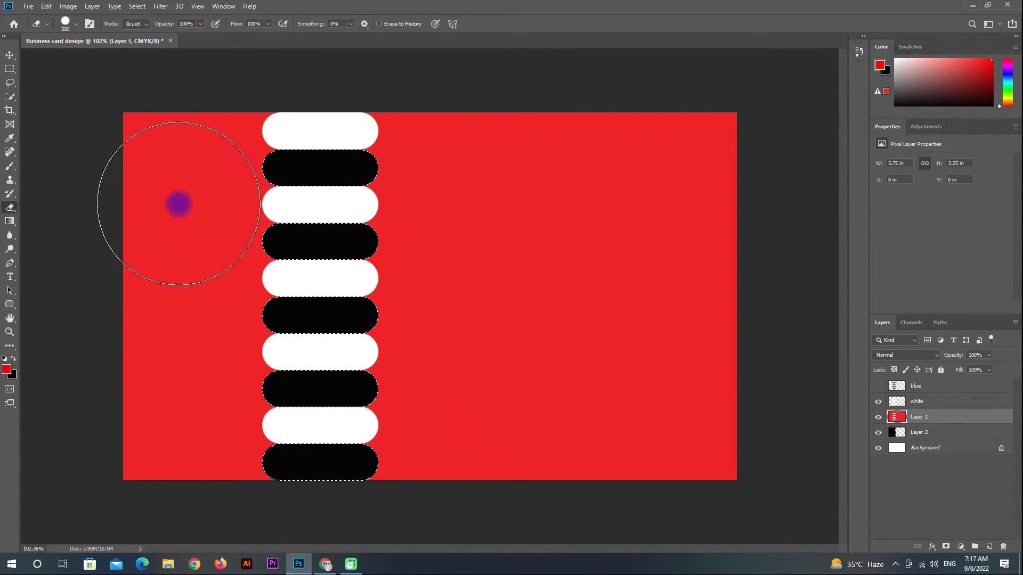
{"action": "right_click", "coordinate": [941, 417]}
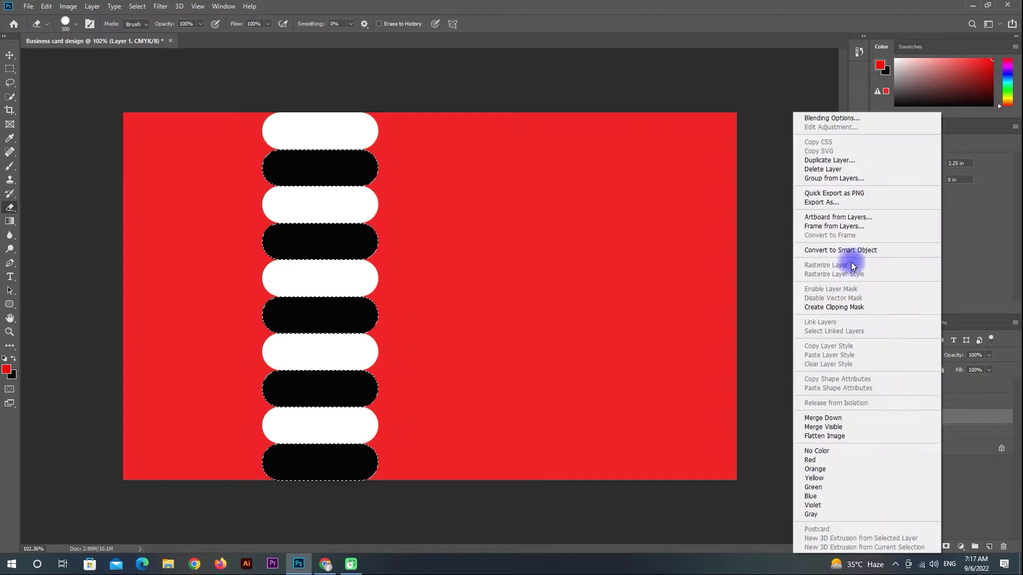
{"action": "left_click", "coordinate": [54, 201]}
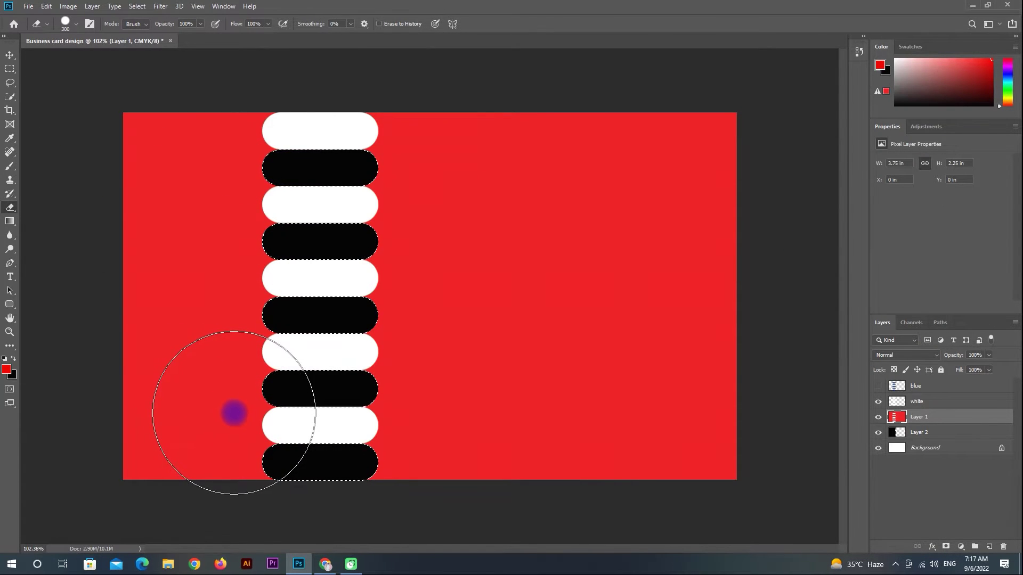
{"action": "mouse_move", "coordinate": [137, 235]}
{"action": "left_mouse_down"}
{"action": "mouse_move", "coordinate": [154, 138]}
{"action": "mouse_move", "coordinate": [159, 445]}
{"action": "mouse_move", "coordinate": [168, 470]}
{"action": "mouse_move", "coordinate": [229, 485]}
{"action": "mouse_move", "coordinate": [215, 132]}
{"action": "left_mouse_up"}
{"action": "key", "text": "ctrl+d"}
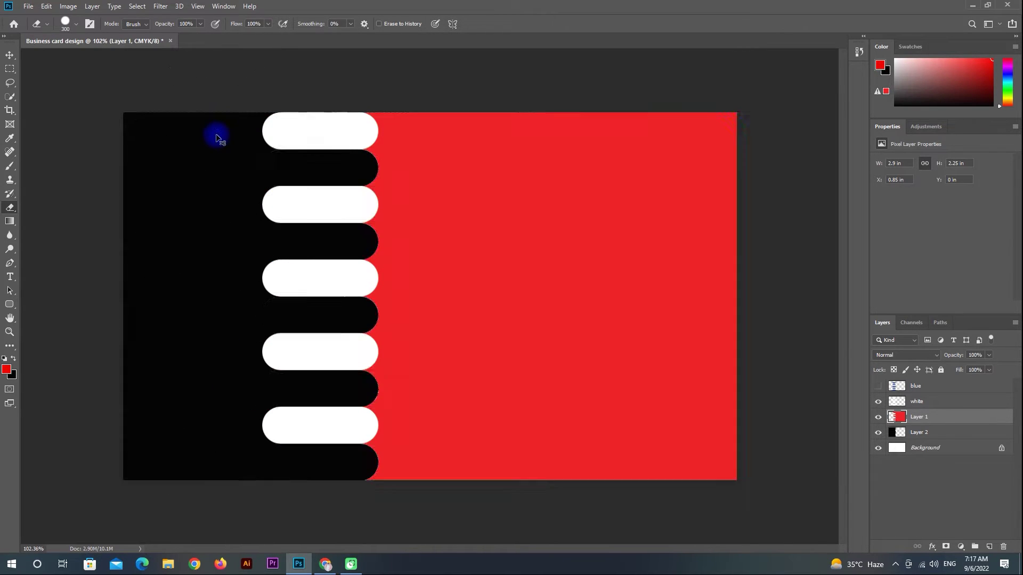
{"action": "key", "text": "ctrl+d"}
Step: Hide the white bar layer and check the edge between the red and black areas
{"action": "left_click", "coordinate": [878, 402]}
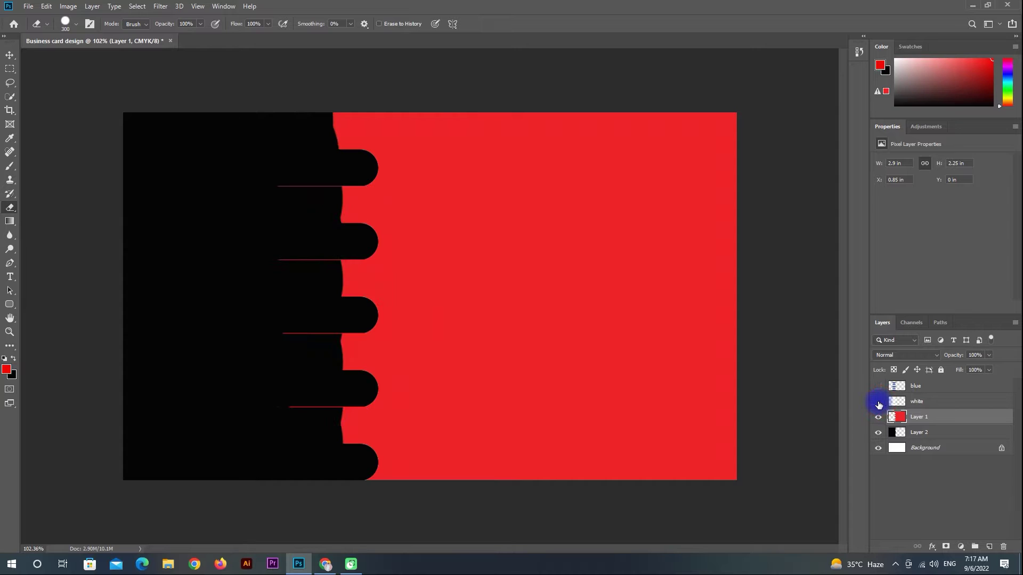
{"action": "left_click", "coordinate": [878, 388]}
{"action": "left_click", "coordinate": [877, 405]}
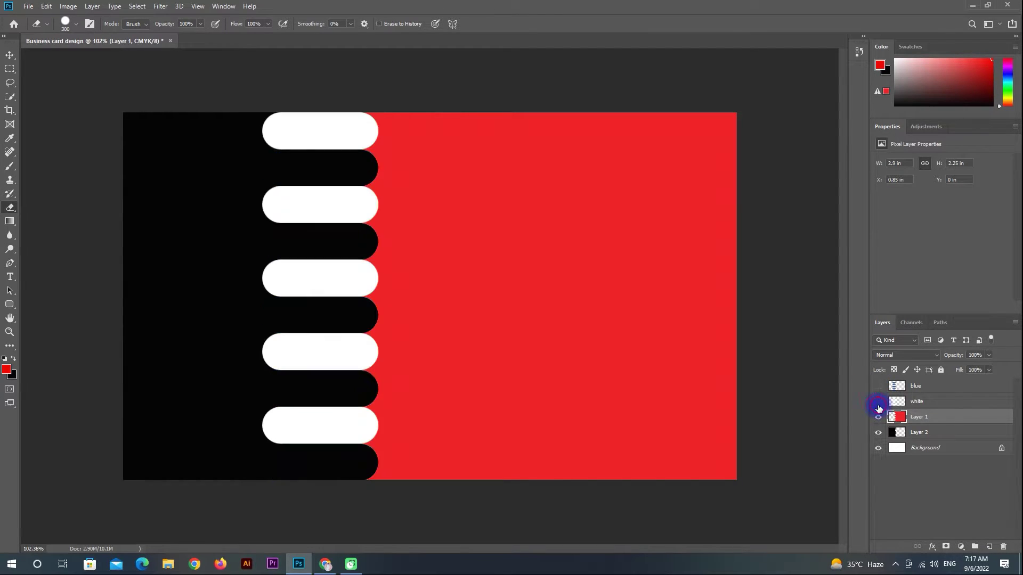
{"action": "left_click", "coordinate": [879, 432]}
{"action": "left_click", "coordinate": [878, 434]}
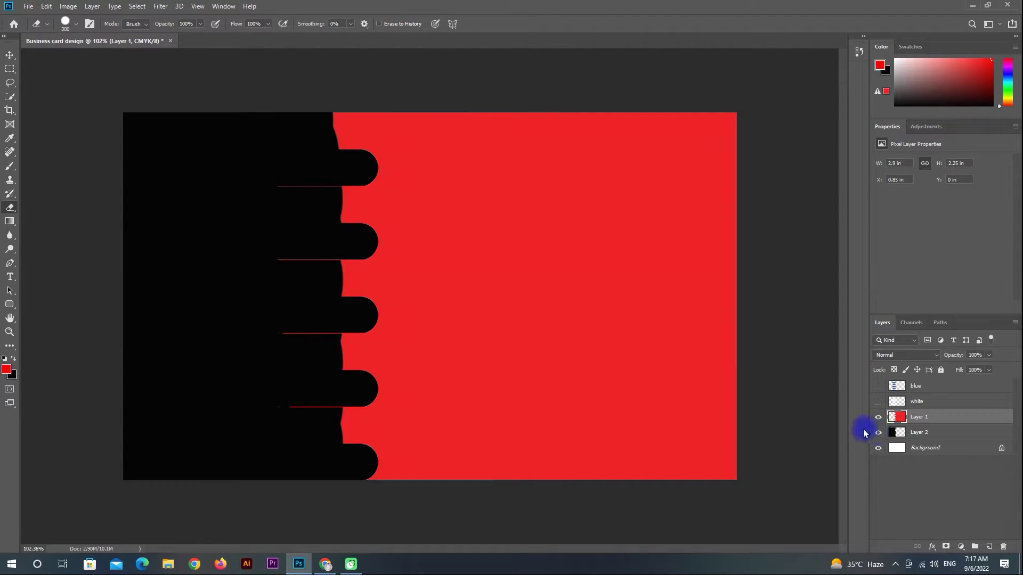
Step: Load the white bars' outlines as a selection and paint them red on Layer 1, then deselect and check both color layers
{"action": "left_click", "coordinate": [895, 403], "text": "ctrl"}
{"action": "left_click", "coordinate": [897, 395], "text": "ctrl"}
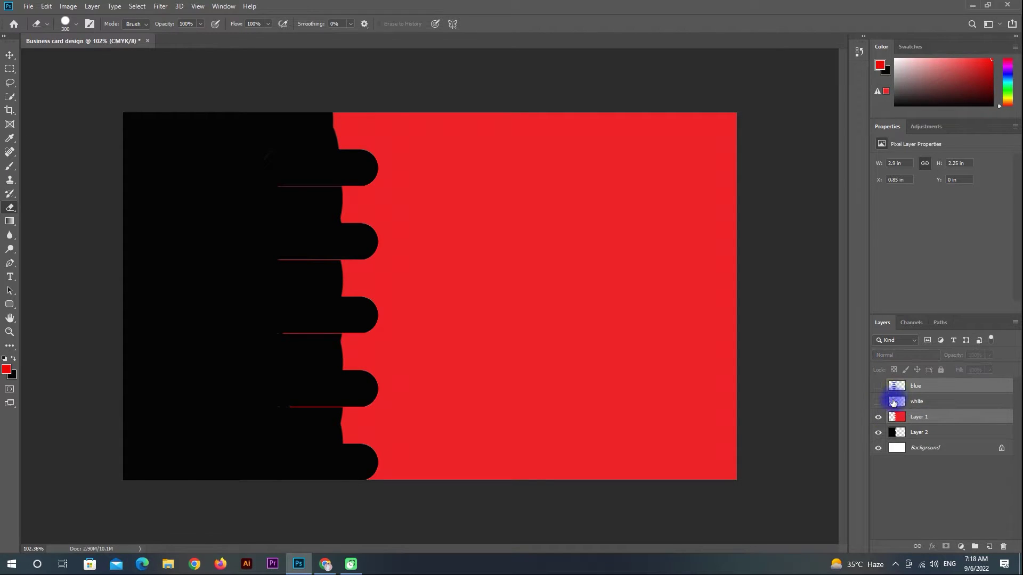
{"action": "left_click", "coordinate": [902, 424]}
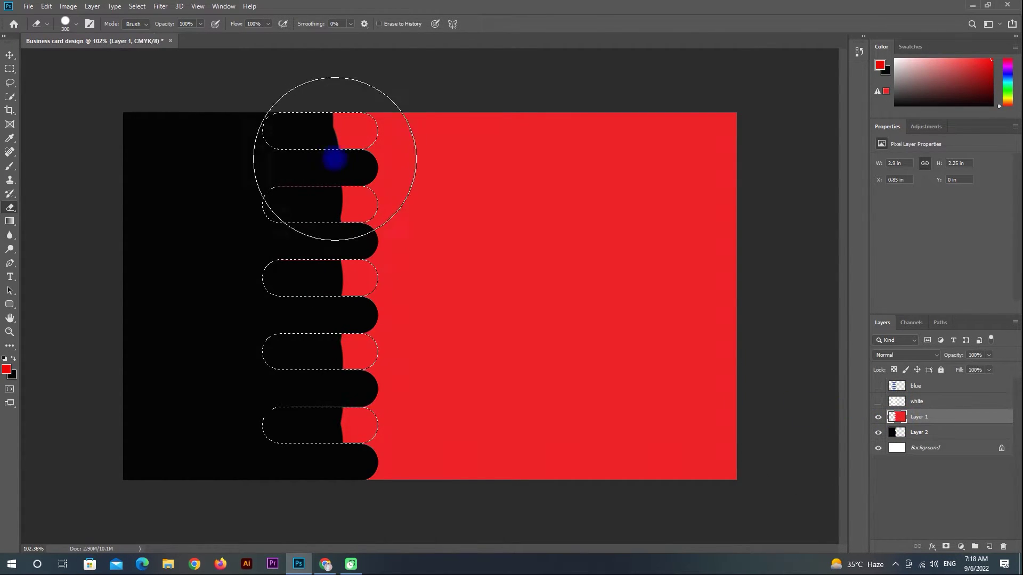
{"action": "left_click", "coordinate": [11, 168]}
{"action": "left_click", "coordinate": [75, 166]}
{"action": "mouse_move", "coordinate": [369, 149]}
{"action": "left_mouse_down"}
{"action": "mouse_move", "coordinate": [248, 153]}
{"action": "mouse_move", "coordinate": [270, 240]}
{"action": "left_mouse_up"}
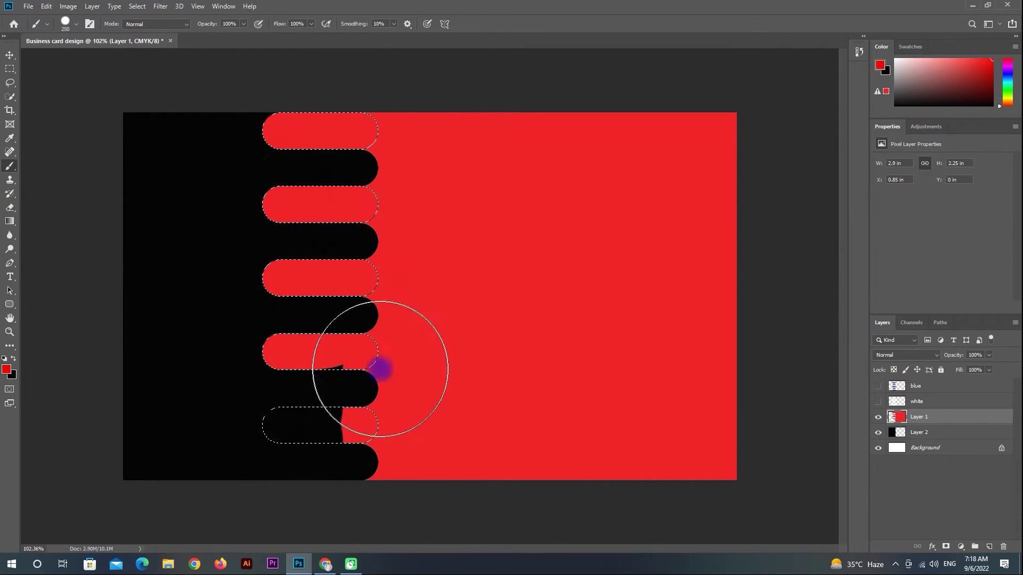
{"action": "key", "text": "ctrl+d"}
{"action": "left_click", "coordinate": [878, 417]}
{"action": "left_click", "coordinate": [878, 417]}
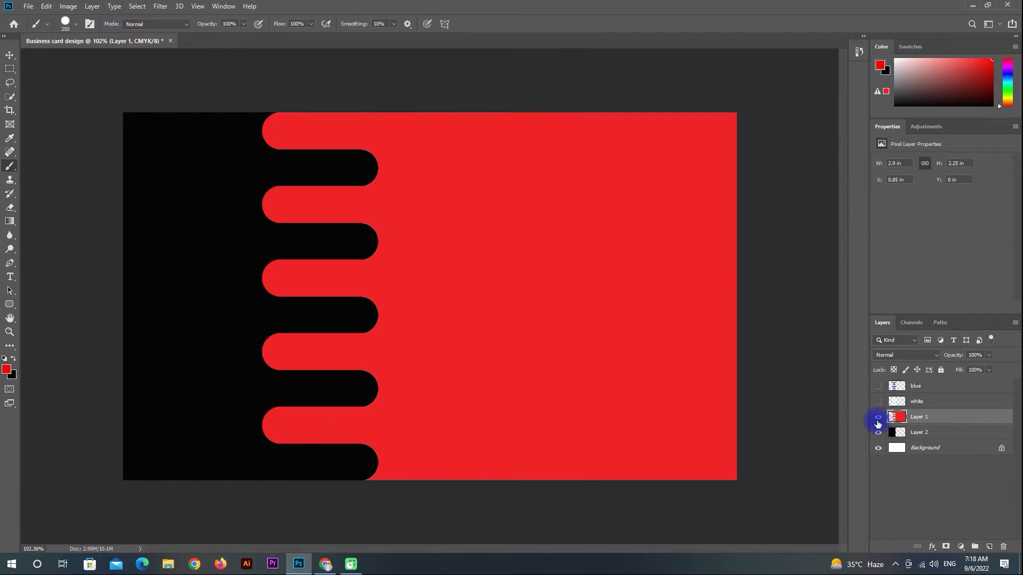
{"action": "left_click", "coordinate": [877, 432]}
{"action": "left_click", "coordinate": [877, 432]}
Step: Clear the red layer's shape out of the black Layer 2 and make black the foreground color
{"action": "left_click", "coordinate": [898, 422], "text": "ctrl"}
{"action": "left_click", "coordinate": [898, 422], "text": "ctrl"}
{"action": "left_click", "coordinate": [900, 432]}
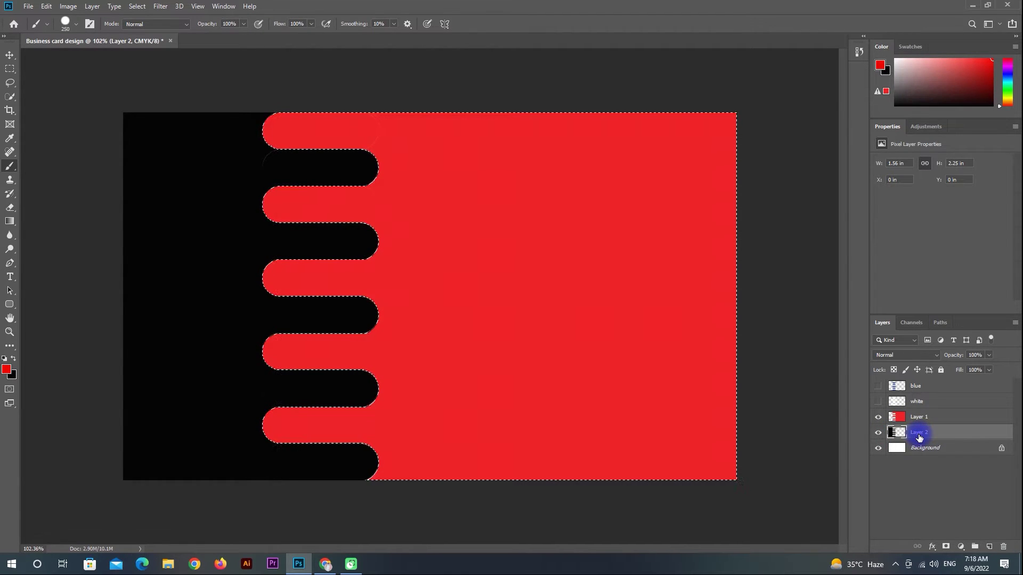
{"action": "left_click", "coordinate": [13, 358]}
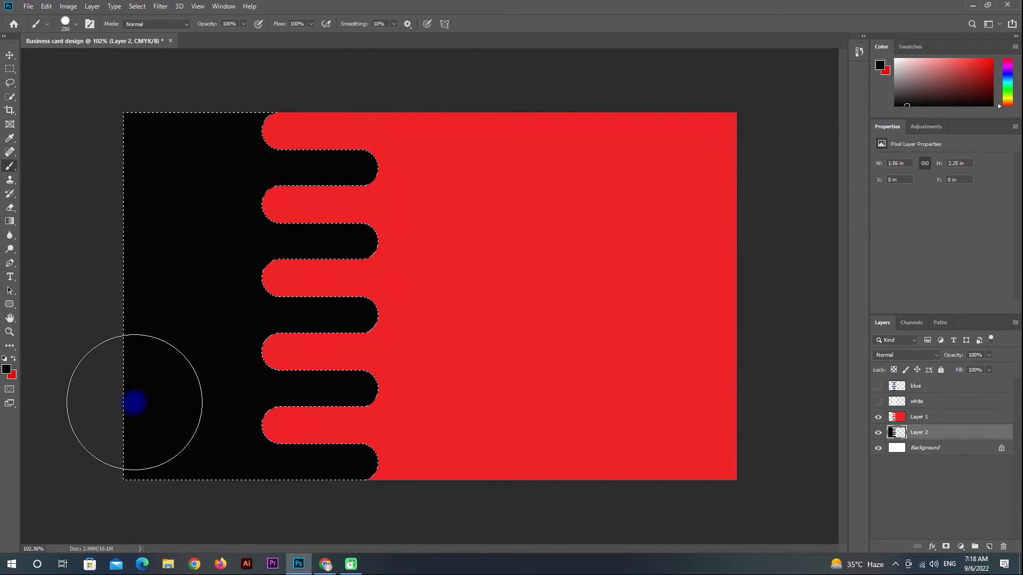
{"action": "left_click", "coordinate": [9, 58]}
{"action": "left_click", "coordinate": [212, 203]}
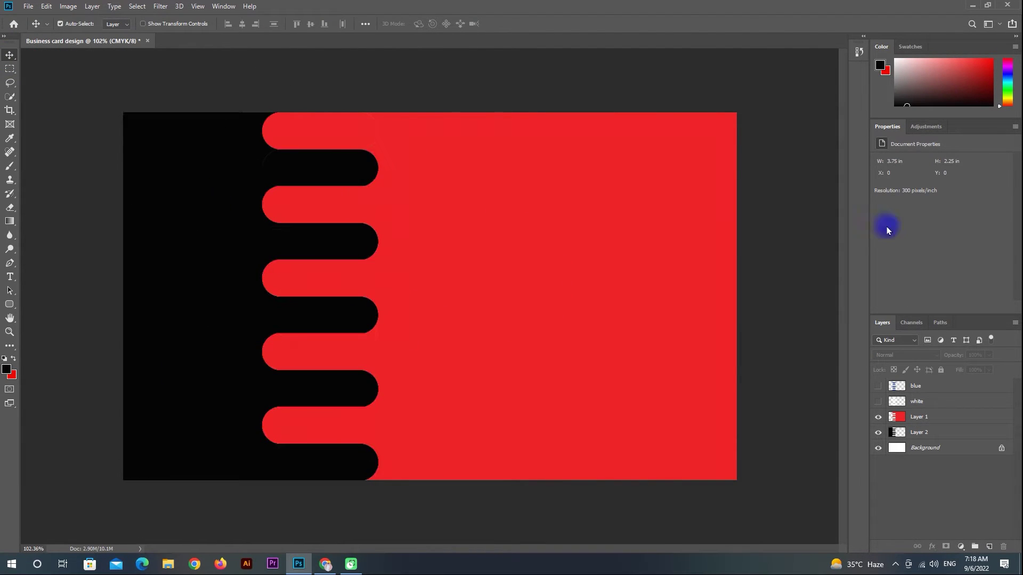
Step: With Layer 1 hidden, clear stray pixels within its shape from Layer 2, then show Layer 1 again
{"action": "left_click", "coordinate": [878, 417]}
{"action": "left_click", "coordinate": [878, 418]}
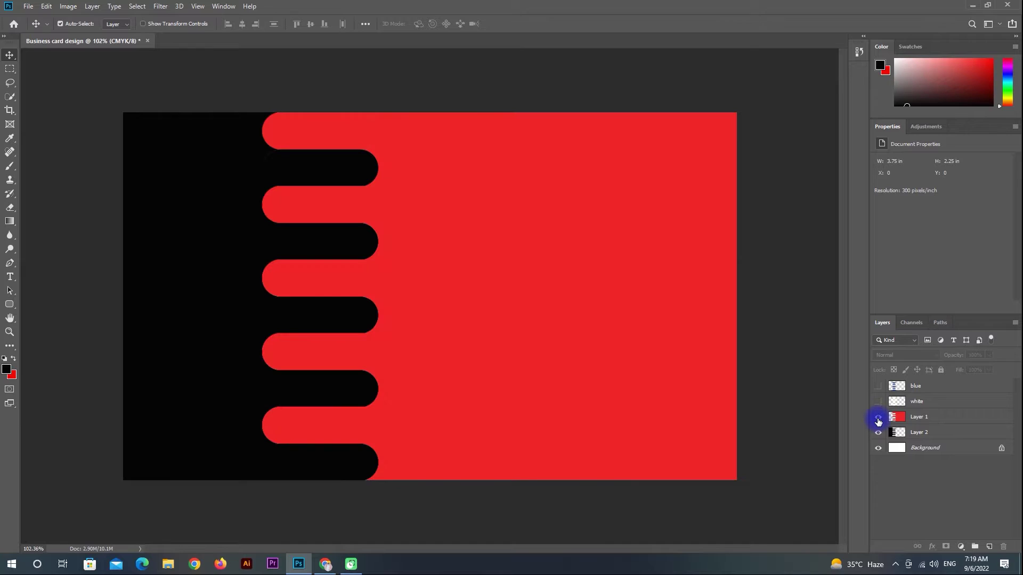
{"action": "left_click", "coordinate": [878, 418]}
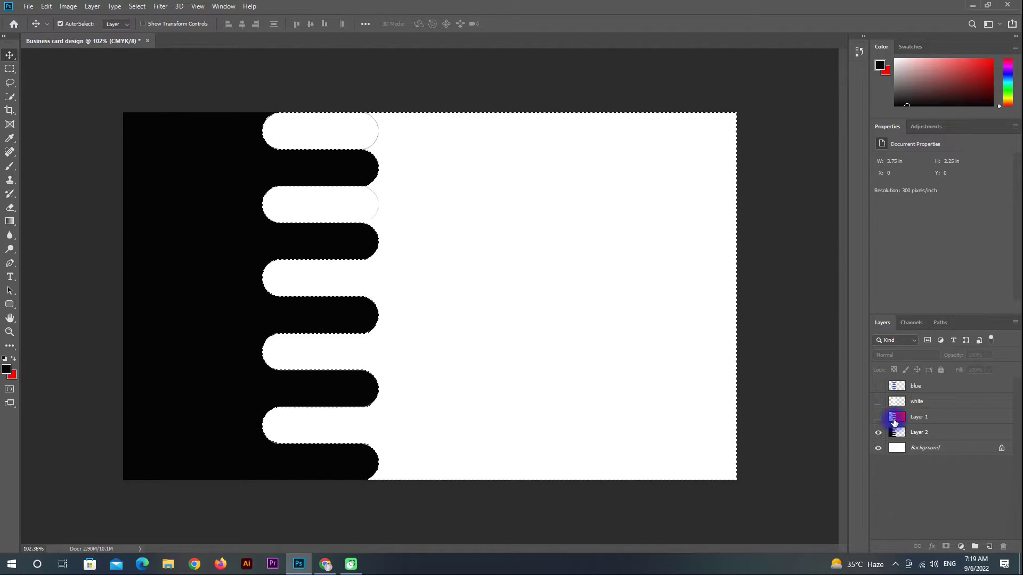
{"action": "left_click", "coordinate": [912, 433]}
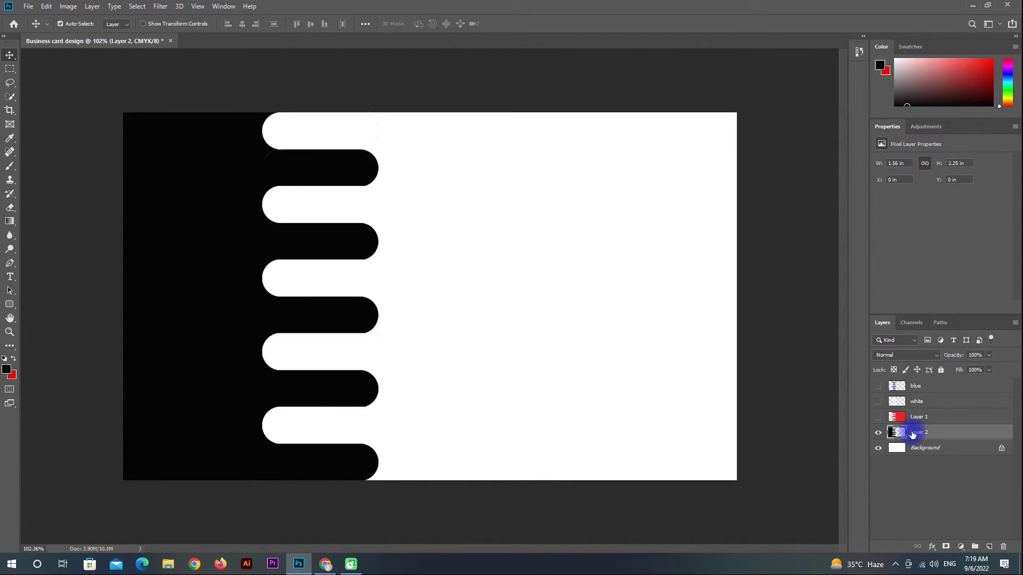
{"action": "left_click", "coordinate": [878, 417]}
Step: With Layer 2 hidden, clear its shape from the red Layer 1, then show Layer 2 and deselect
{"action": "left_click", "coordinate": [878, 433]}
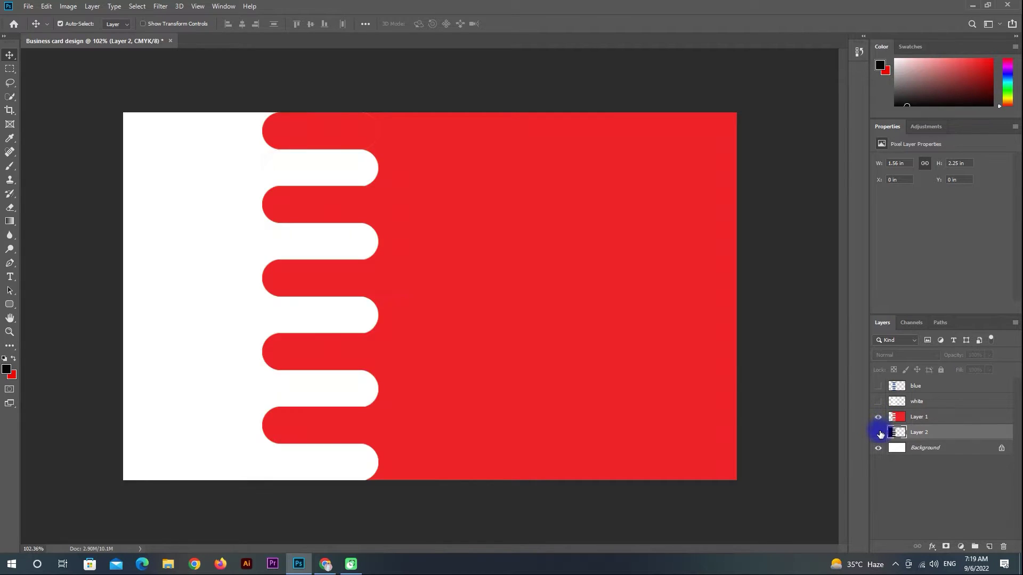
{"action": "left_click", "coordinate": [948, 418]}
{"action": "left_click", "coordinate": [878, 433]}
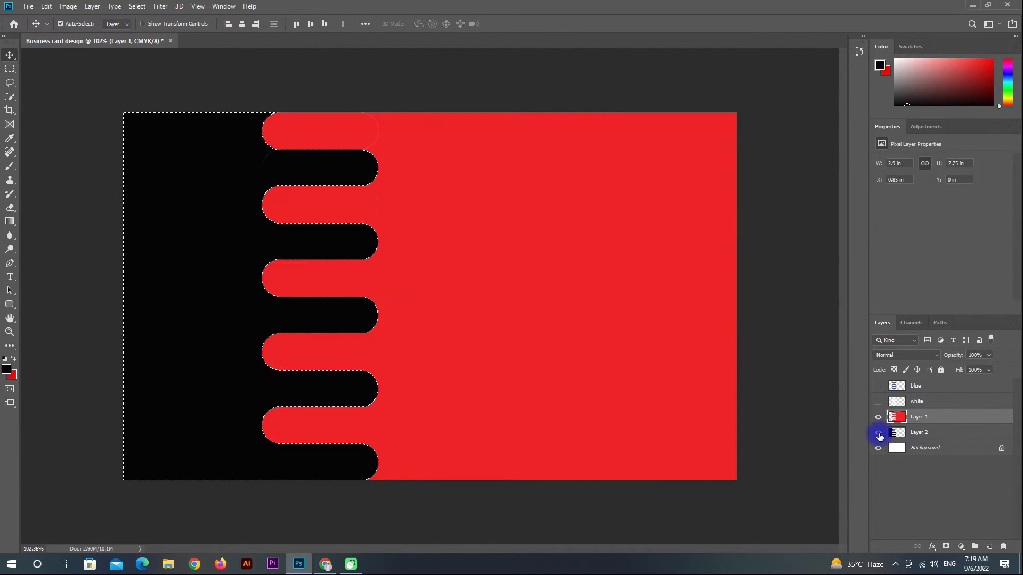
{"action": "key", "text": "ctrl+d"}
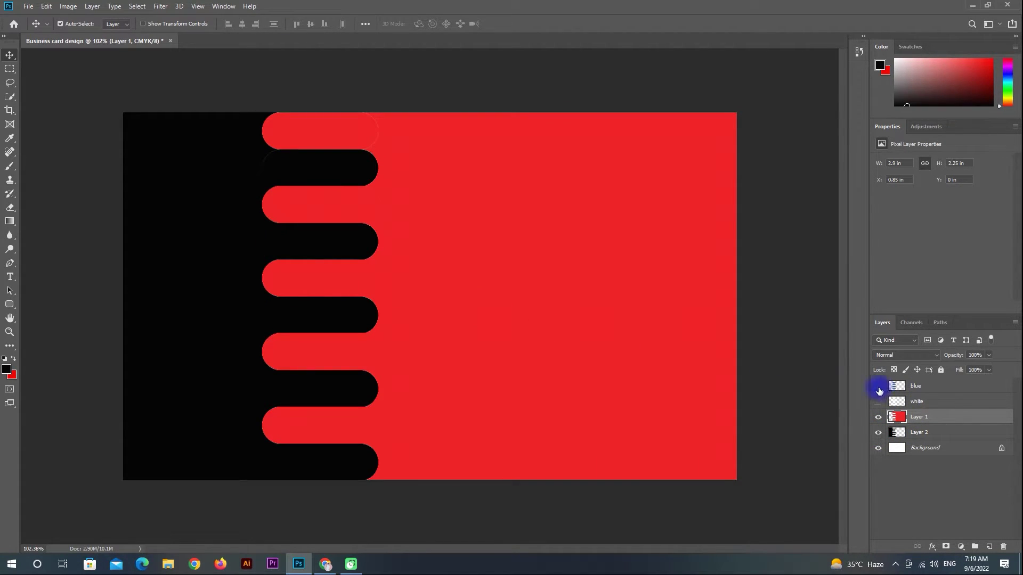
{"action": "scroll", "coordinate": [256, 160], "scroll_direction": "up", "scroll_amount": 5}
{"action": "scroll", "coordinate": [196, 114], "scroll_direction": "down", "scroll_amount": 5}
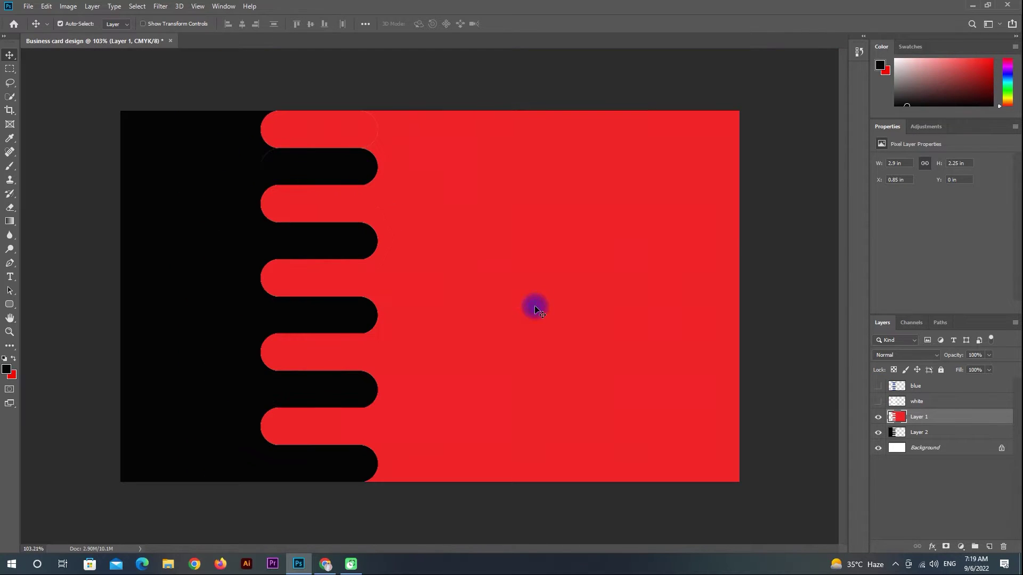
Step: Load Layer 2's shape as a selection, clear it from the red Layer 1, and deselect
{"action": "key", "text": "Delete"}
{"action": "key", "text": "ctrl+z"}
{"action": "left_click", "coordinate": [900, 432]}
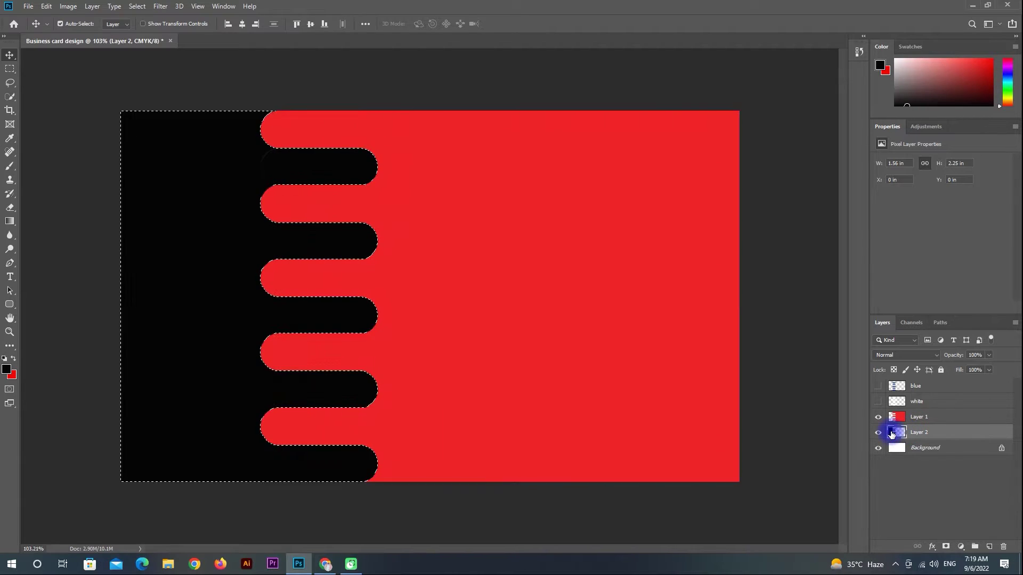
{"action": "left_click", "coordinate": [896, 432], "text": "ctrl"}
{"action": "left_click", "coordinate": [904, 418]}
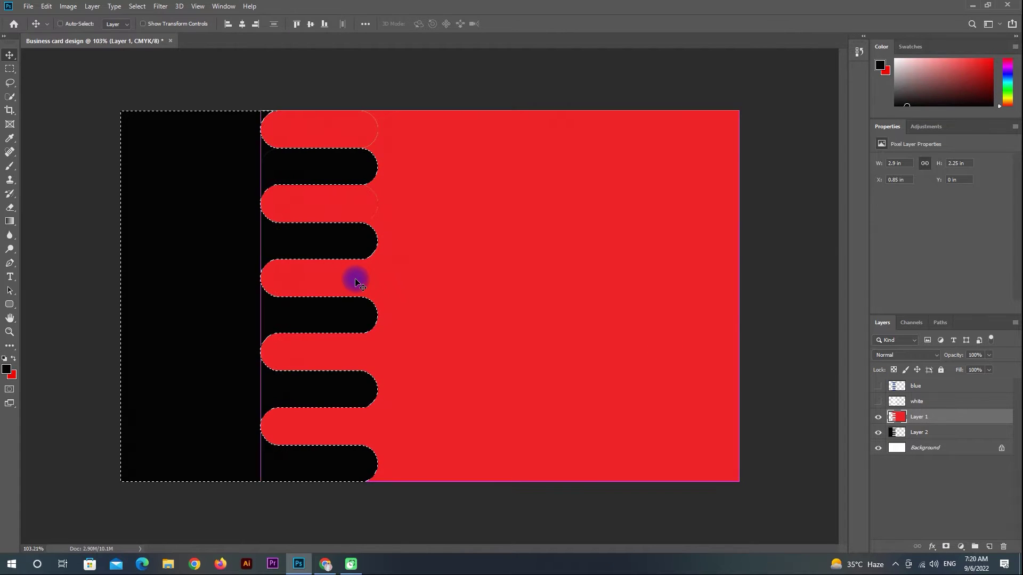
{"action": "key", "text": "ctrl+d"}
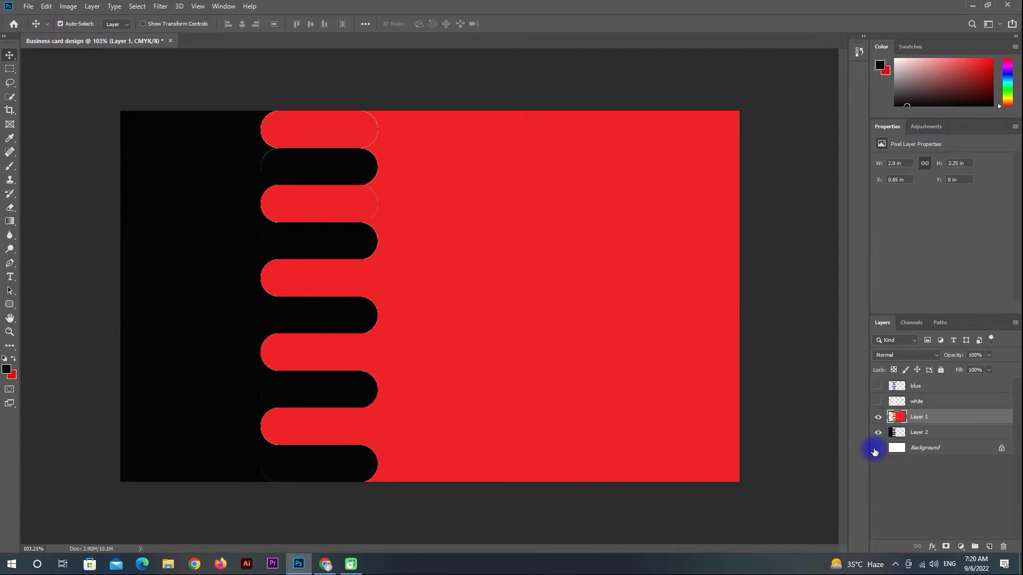
Step: Hide Layer 1 and the Background, load Layer 2's shape as a selection, confirm a pure black foreground color, and deselect
{"action": "left_click", "coordinate": [878, 417]}
{"action": "double_click", "coordinate": [877, 416]}
{"action": "left_click", "coordinate": [895, 434]}
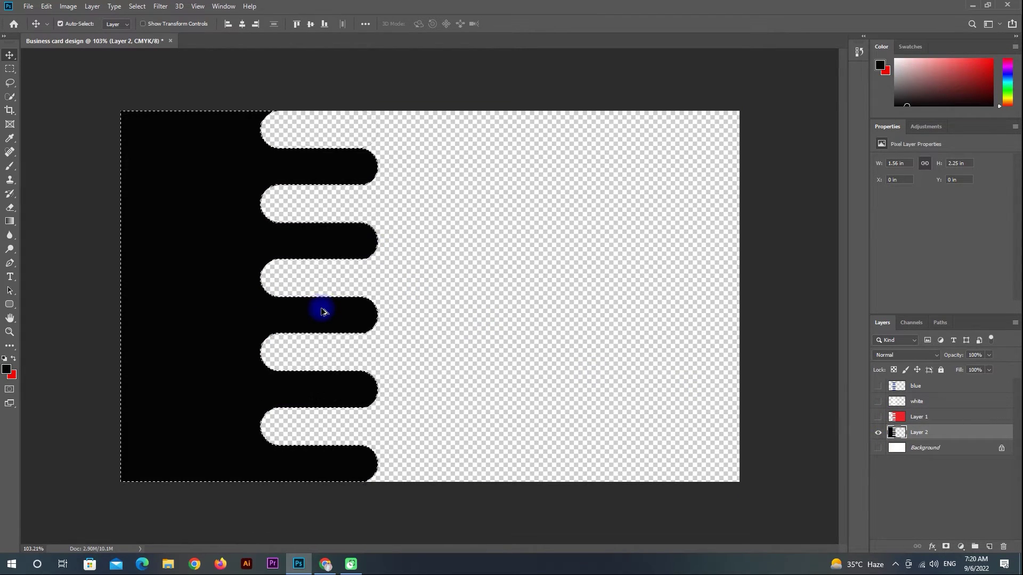
{"action": "left_click", "coordinate": [11, 373]}
{"action": "left_click", "coordinate": [610, 122]}
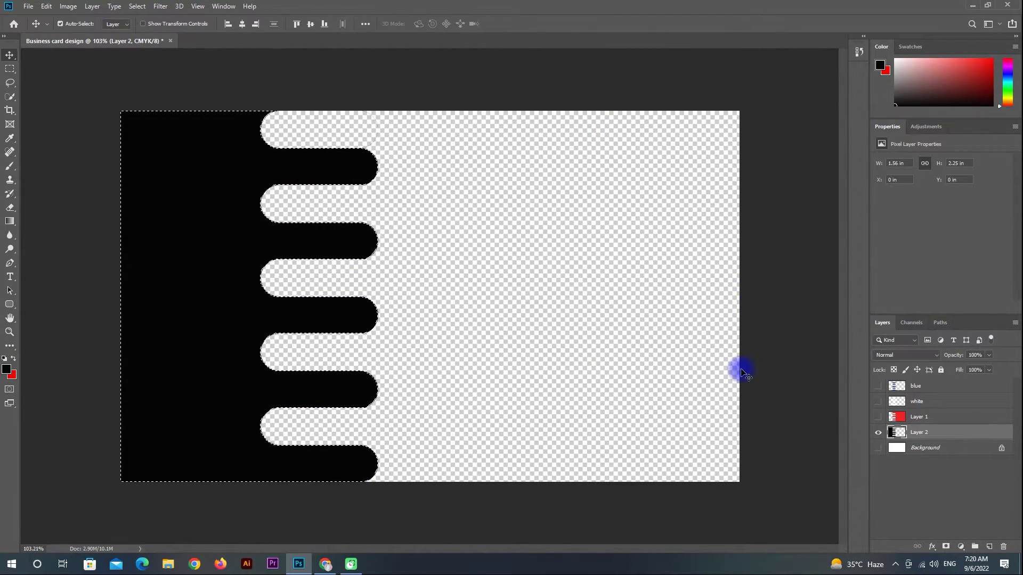
{"action": "key", "text": "ctrl+d"}
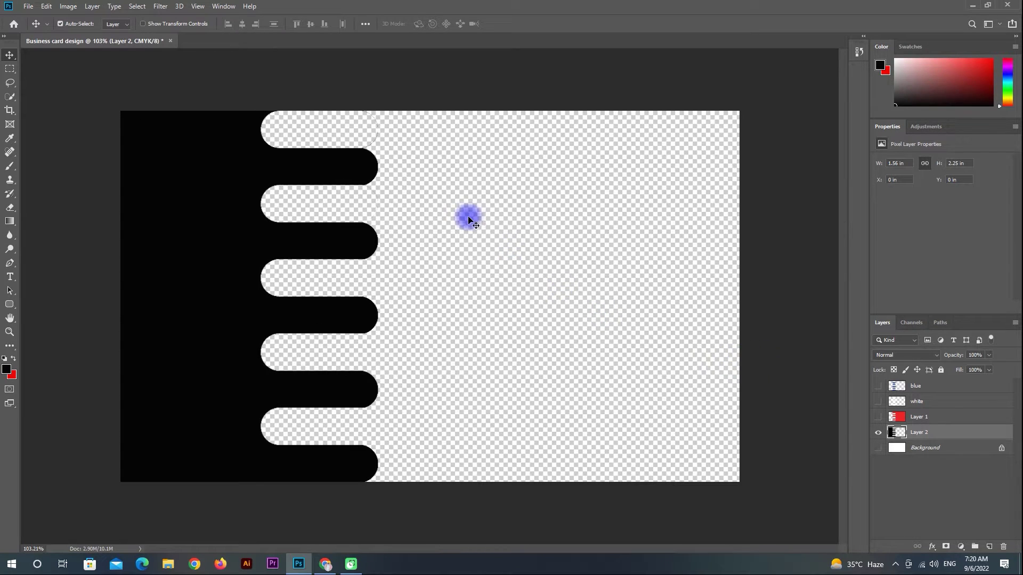
Step: Load Layer 1's shape as a selection, erase stray pixels inside it on Layer 2, and deselect
{"action": "key", "text": "ctrl+shift+d"}
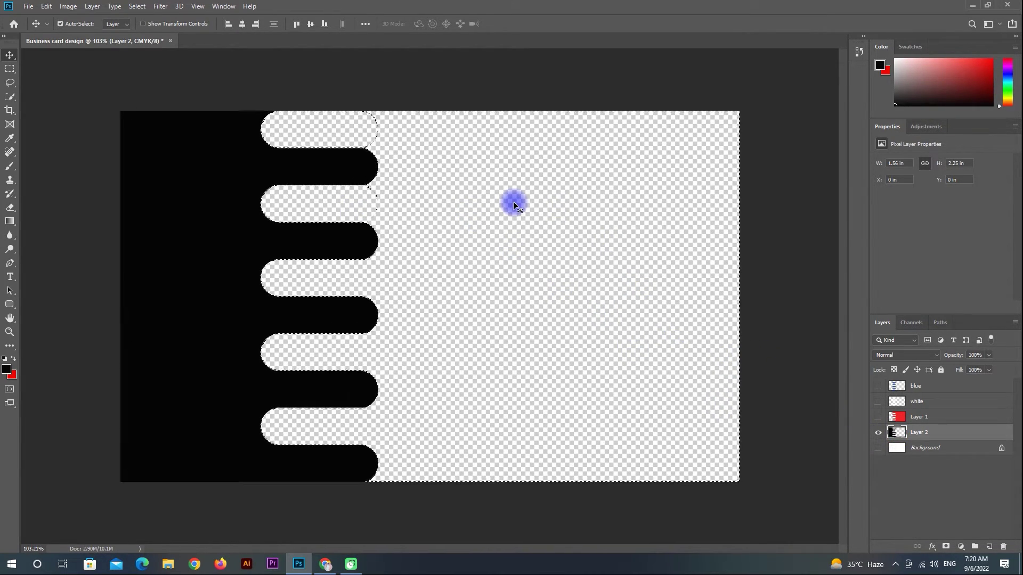
{"action": "left_click", "coordinate": [10, 207]}
{"action": "left_click", "coordinate": [47, 208]}
{"action": "left_click_drag", "start_coordinate": [396, 150], "coordinate": [405, 167]}
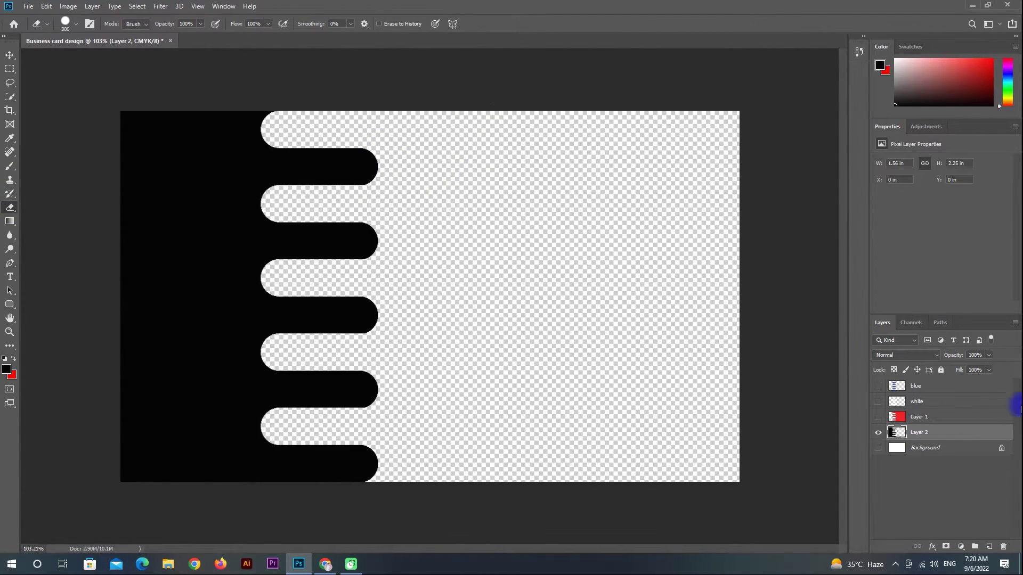
Step: Show only Layer 1, load its shape as a selection, brush red over the faint seam lines, deselect, and return to the Move tool
{"action": "left_click", "coordinate": [878, 417]}
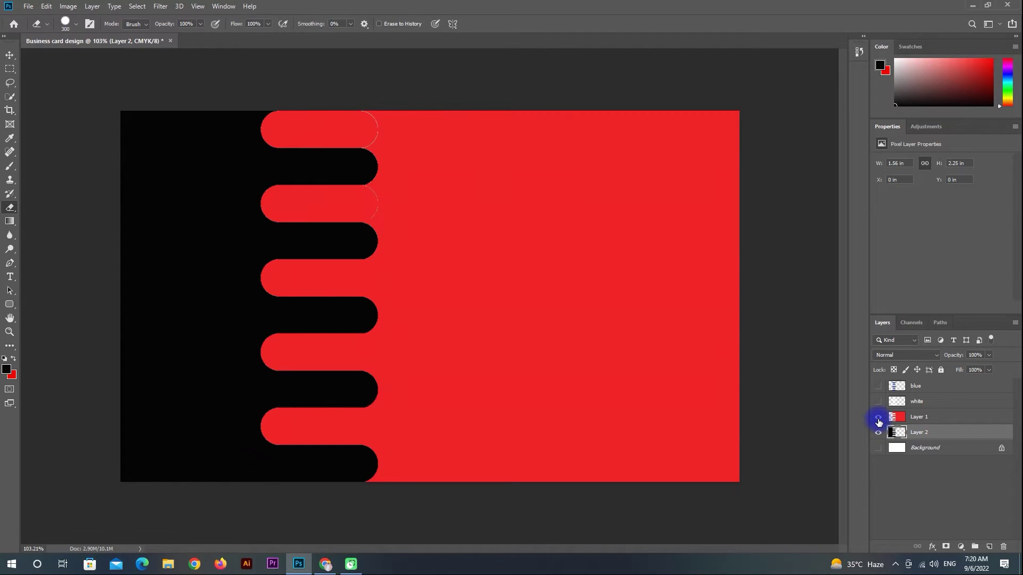
{"action": "left_click", "coordinate": [879, 436]}
{"action": "left_click", "coordinate": [892, 417]}
{"action": "left_click", "coordinate": [896, 417], "text": "ctrl"}
{"action": "left_click", "coordinate": [10, 166]}
{"action": "left_click", "coordinate": [13, 358]}
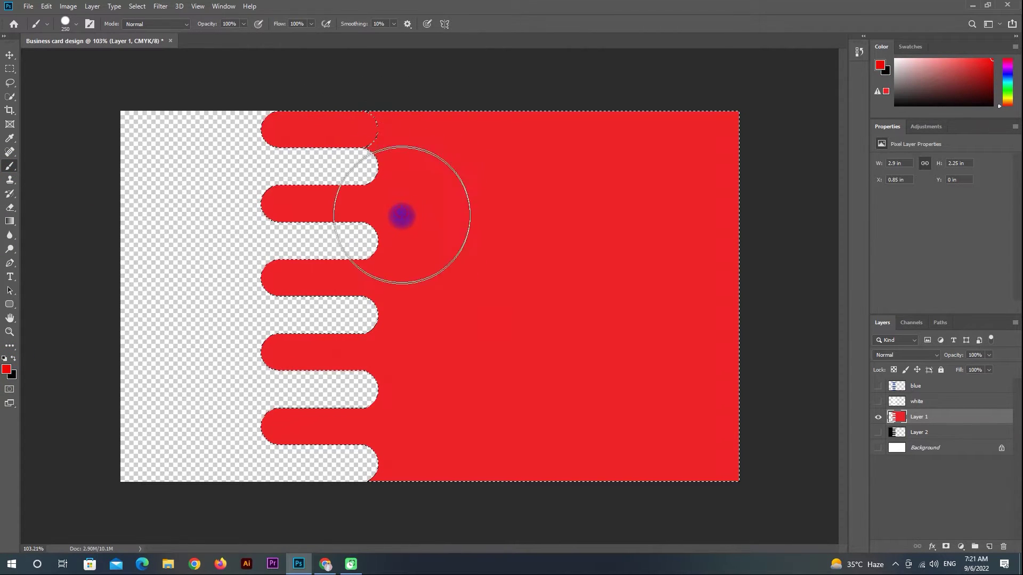
{"action": "key", "text": "ctrl+d"}
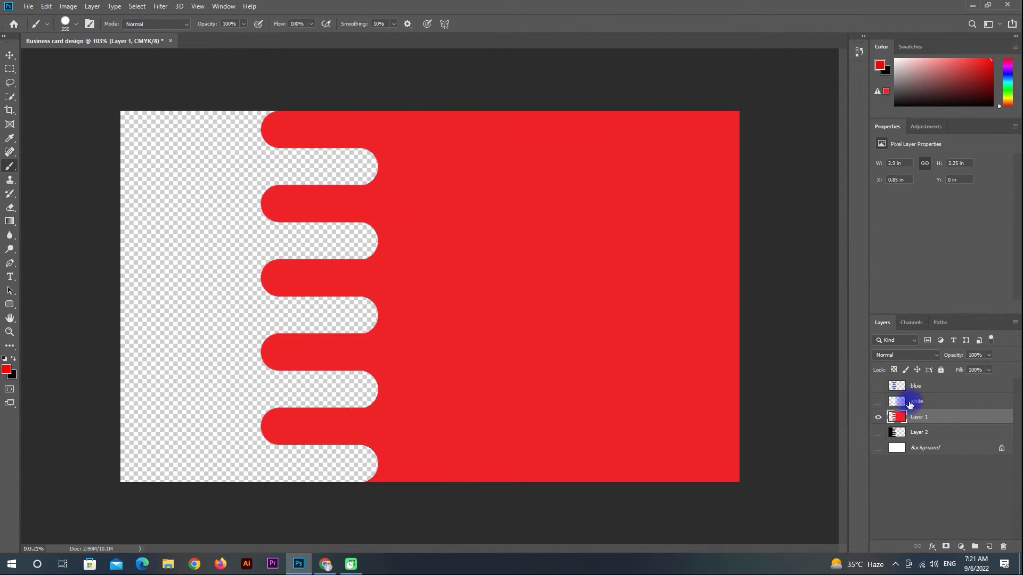
{"action": "key", "text": "ctrl+shift+i"}
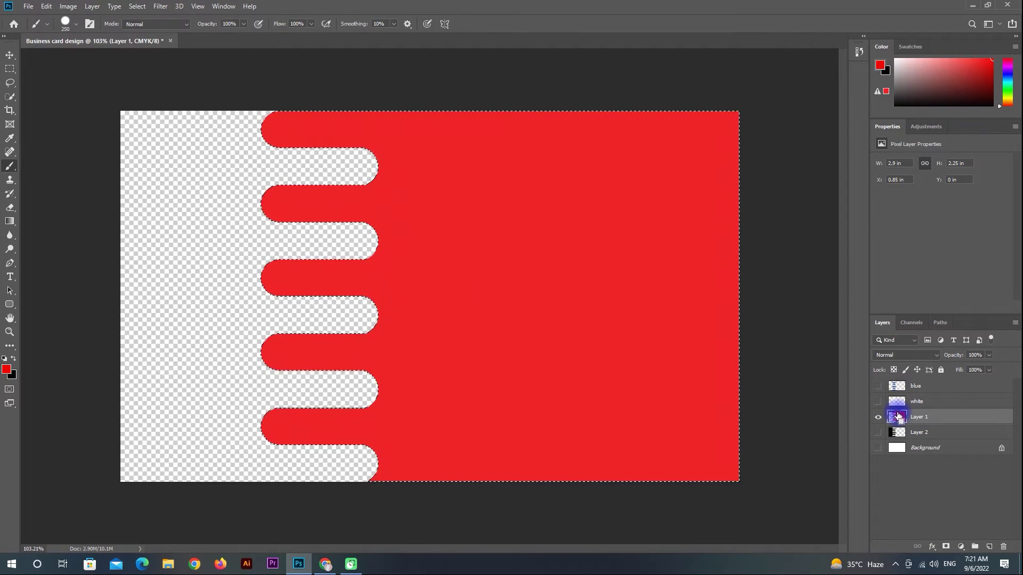
{"action": "key", "text": "ctrl+d"}
{"action": "key", "text": "v"}
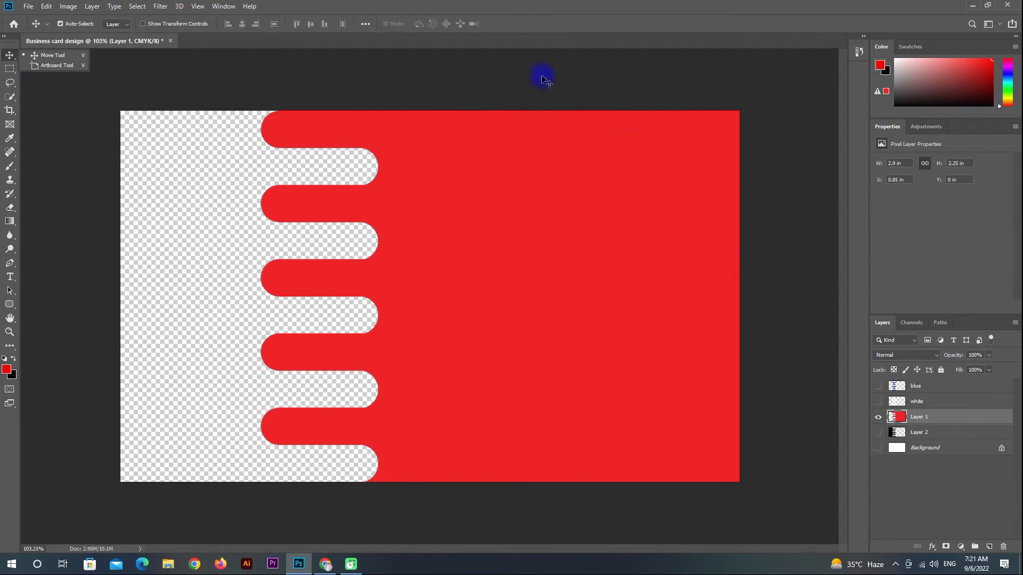
Step: Show the Background and Layer 2 again, and delete the hidden blue and white layers
{"action": "left_click", "coordinate": [883, 455]}
{"action": "left_click", "coordinate": [878, 448]}
{"action": "left_click", "coordinate": [878, 432]}
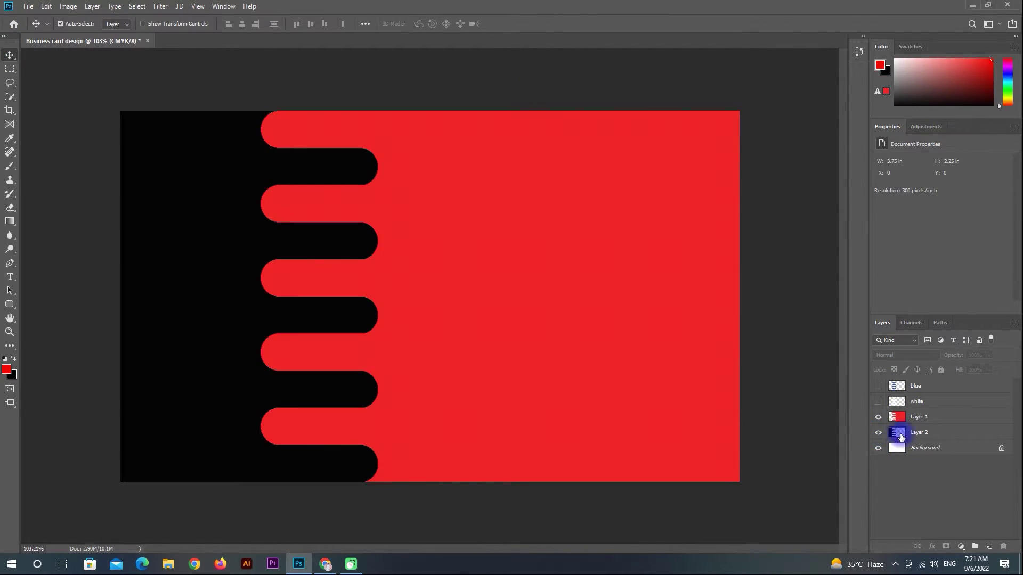
{"action": "left_click", "coordinate": [916, 404]}
{"action": "left_click", "coordinate": [936, 388], "text": "shift"}
{"action": "key", "text": "Delete"}
Step: Convert the black Layer 2 and the red Layer 1 to smart objects
{"action": "right_click", "coordinate": [929, 405]}
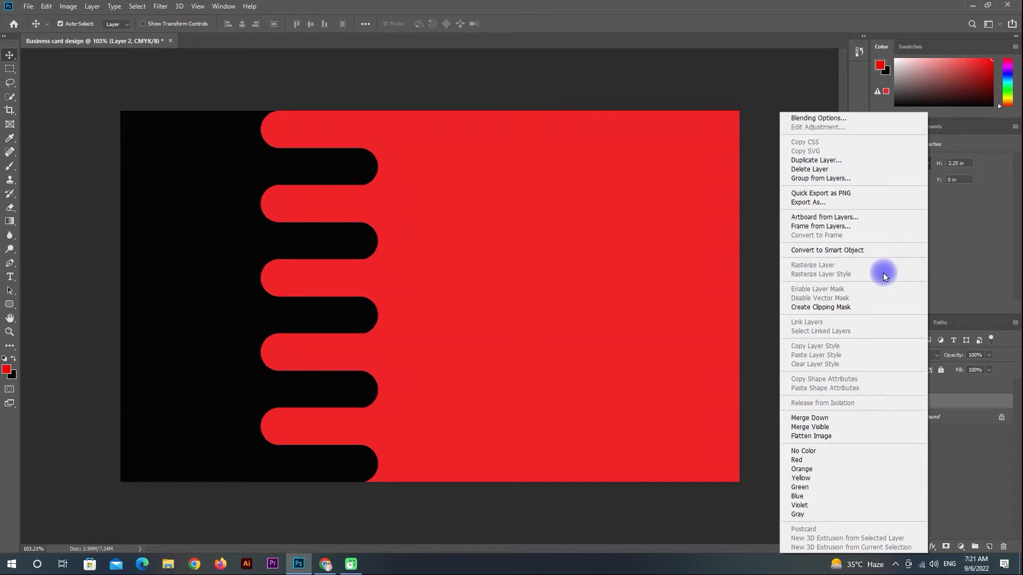
{"action": "left_click", "coordinate": [848, 250]}
{"action": "left_click", "coordinate": [938, 388]}
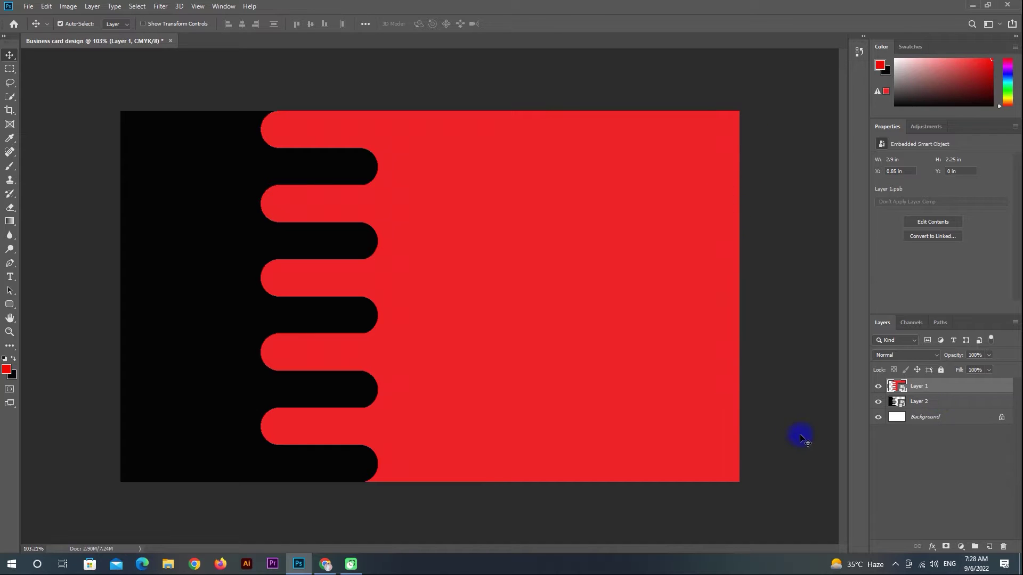
Step: Close Layer 1's layer style settings unchanged and nudge the layer right to X 0.86 in
{"action": "double_click", "coordinate": [956, 391]}
{"action": "left_click", "coordinate": [684, 107]}
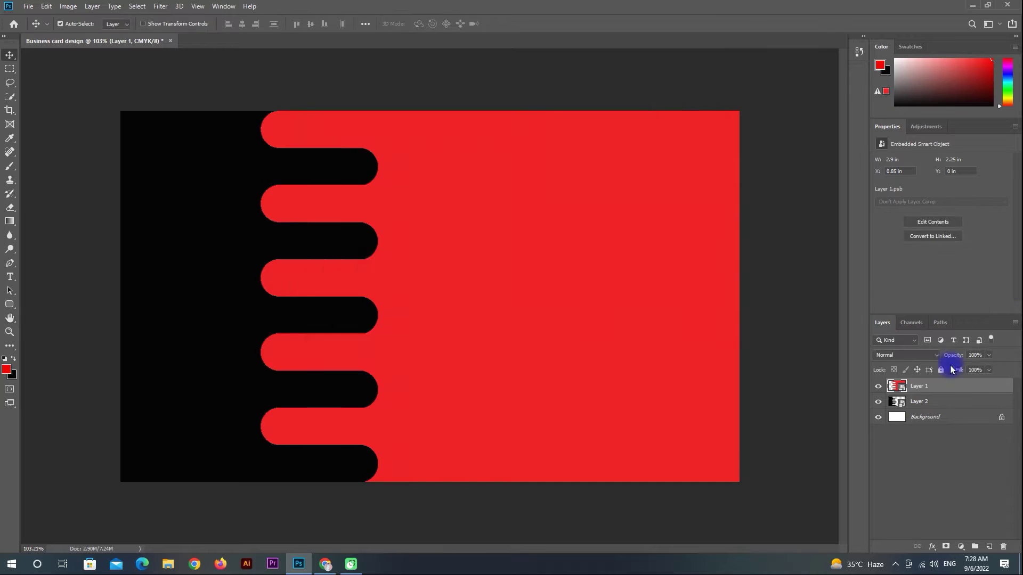
{"action": "key", "text": "Right"}
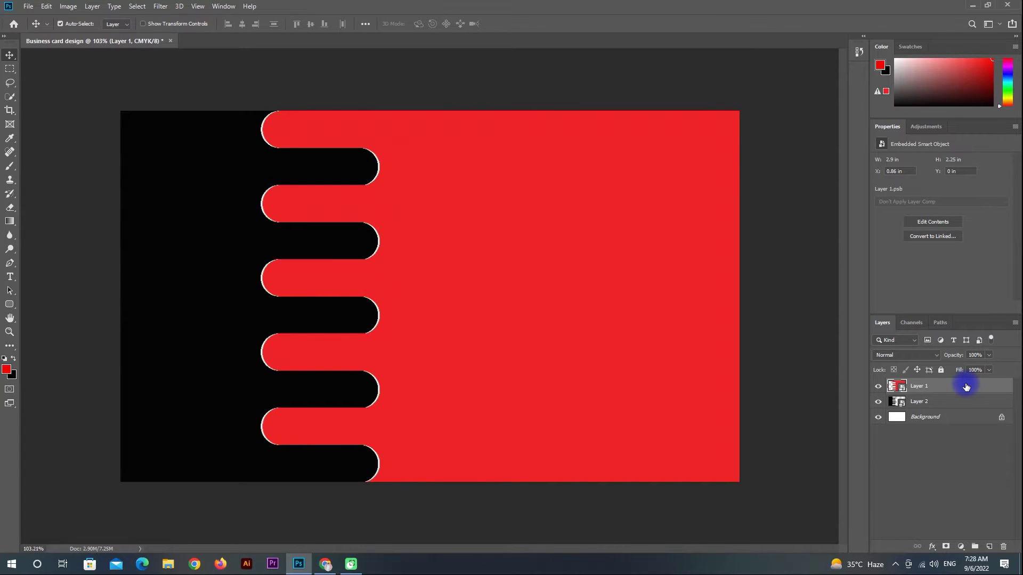
Step: Add a Multiply drop shadow to Layer 1 with angle 0°, distance 3 px, spread 13% and size 0 px
{"action": "double_click", "coordinate": [965, 387]}
{"action": "left_click", "coordinate": [349, 288]}
{"action": "mouse_move", "coordinate": [520, 143]}
{"action": "left_mouse_down"}
{"action": "mouse_move", "coordinate": [502, 140]}
{"action": "mouse_move", "coordinate": [518, 142]}
{"action": "left_mouse_up"}
{"action": "left_click_drag", "start_coordinate": [517, 85], "coordinate": [649, 99]}
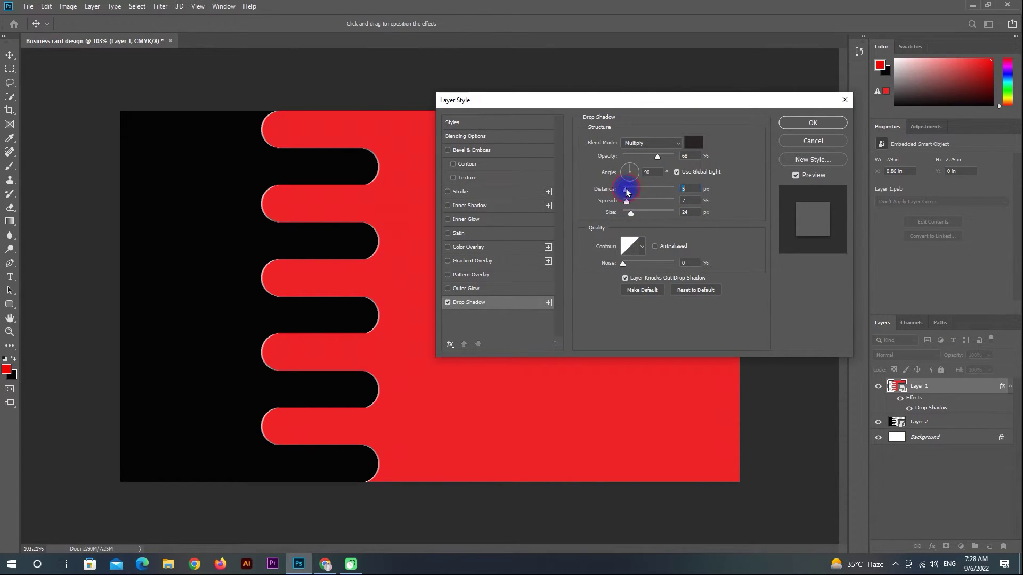
{"action": "left_click_drag", "start_coordinate": [630, 213], "coordinate": [623, 212]}
{"action": "mouse_move", "coordinate": [633, 169]}
{"action": "left_mouse_down"}
{"action": "mouse_move", "coordinate": [647, 172]}
{"action": "mouse_move", "coordinate": [626, 176]}
{"action": "left_mouse_up"}
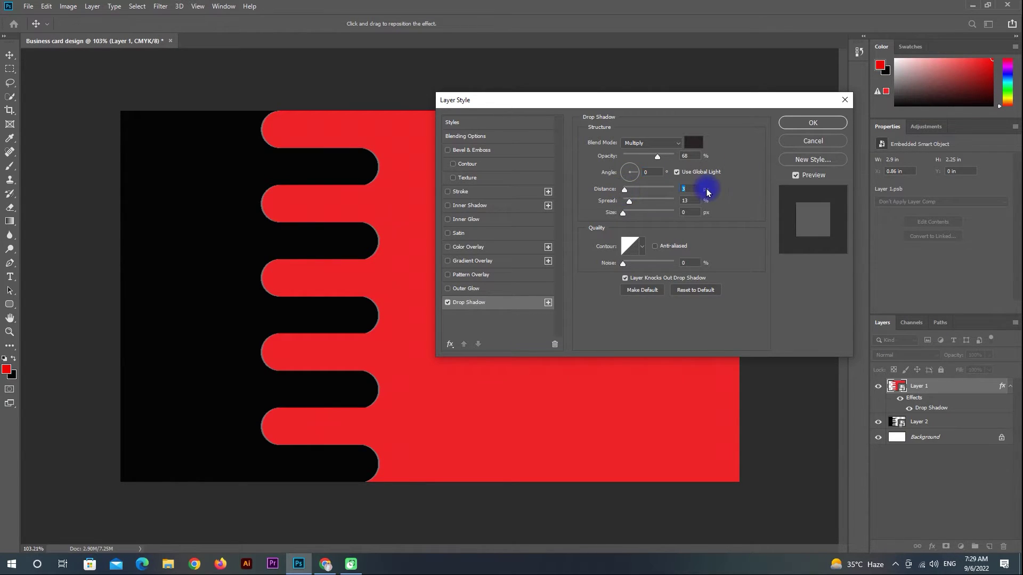
{"action": "key", "text": "Up"}
{"action": "key", "text": "Down"}
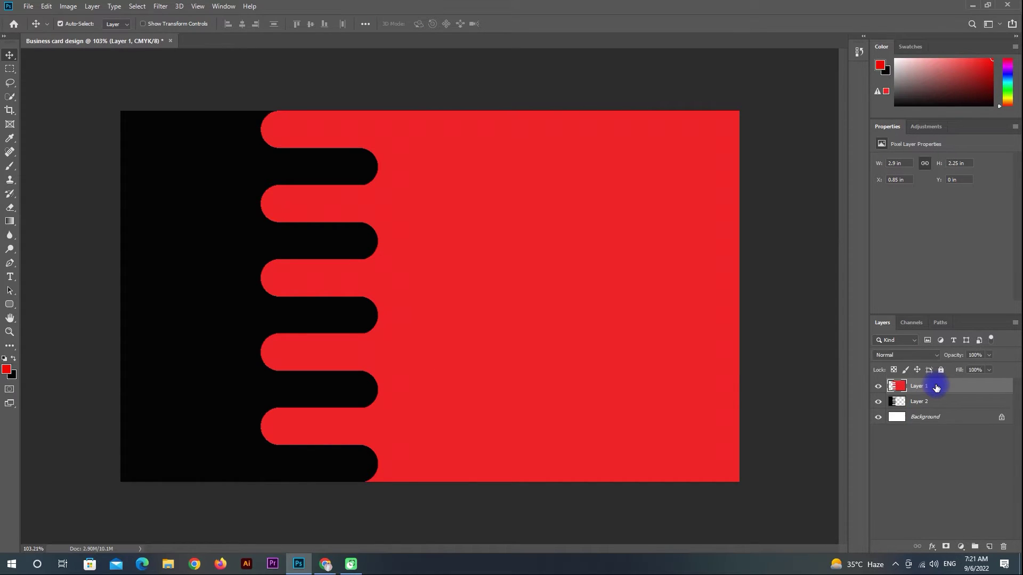
Step: Convert Layer 2 and Layer 1 into separate embedded smart objects
{"action": "right_click", "coordinate": [929, 406]}
{"action": "left_click", "coordinate": [847, 251]}
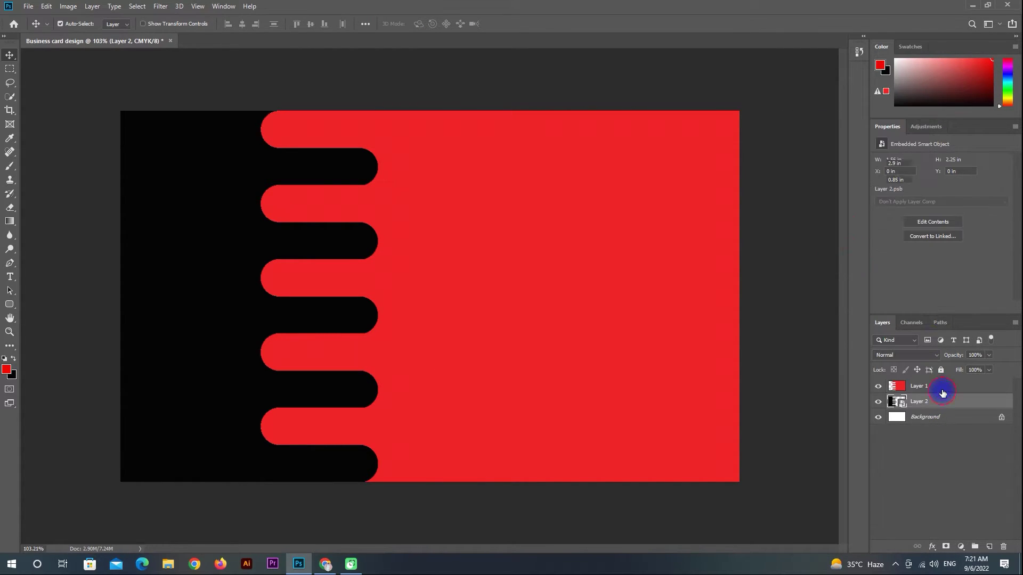
{"action": "right_click", "coordinate": [935, 387]}
{"action": "left_click", "coordinate": [847, 250]}
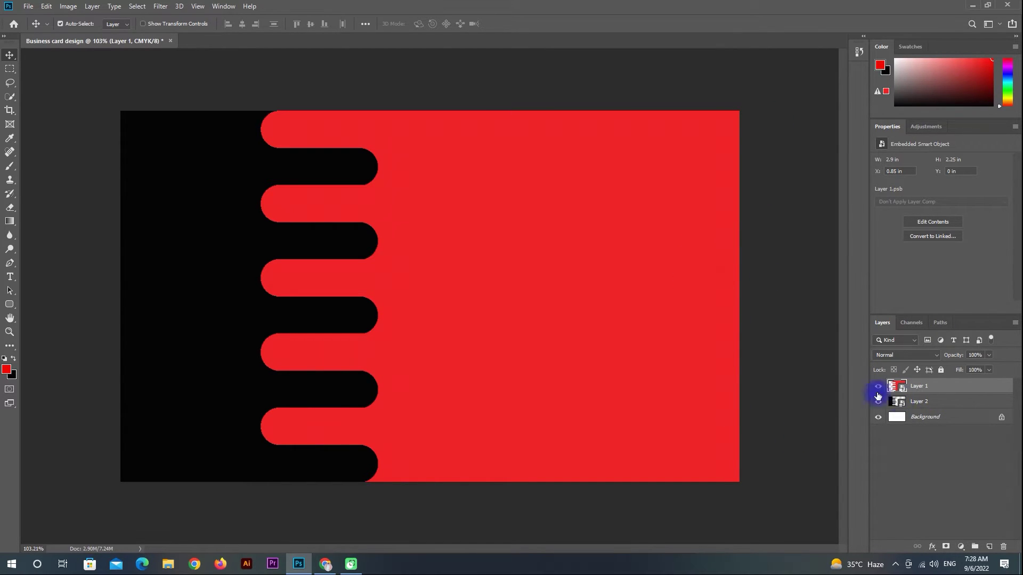
Step: Nudge the red Layer 1 smart object slightly right to X 0.86 in, leaving its blending options at their defaults
{"action": "double_click", "coordinate": [956, 391]}
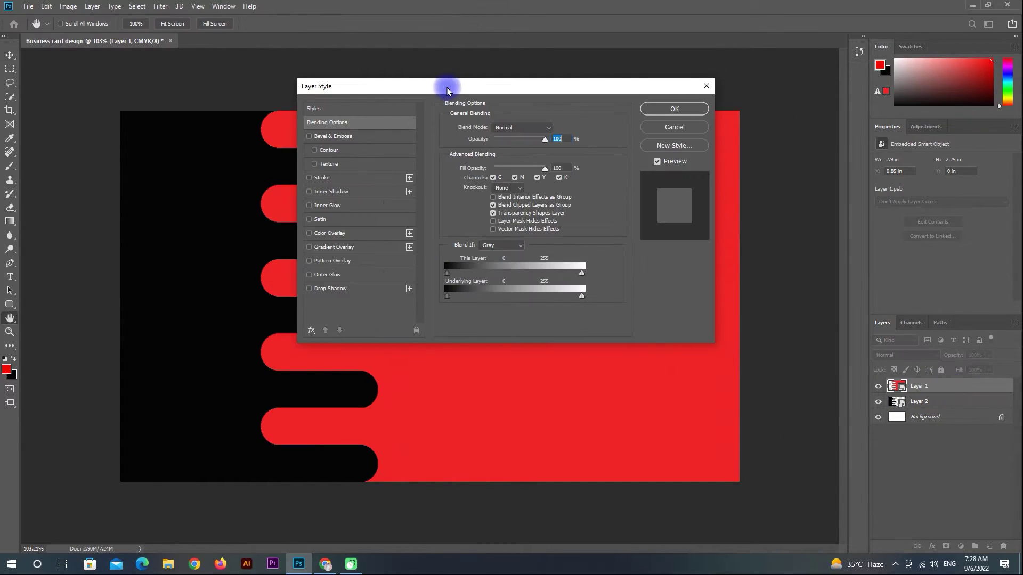
{"action": "left_click", "coordinate": [684, 103]}
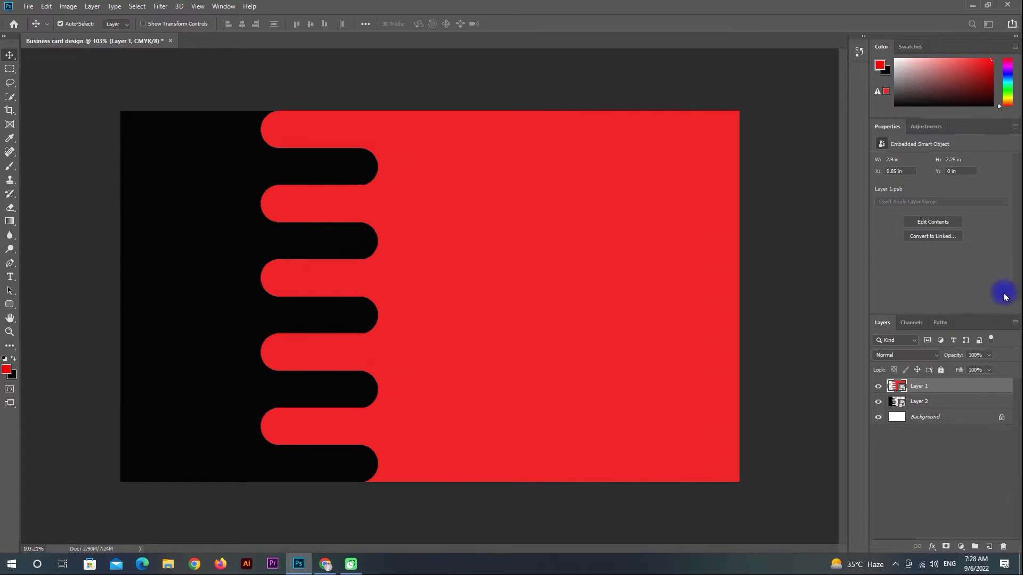
{"action": "key", "text": "Right"}
Step: Add a drop shadow to Layer 1 with angle 0°, distance 2 px, spread 13% and size 0 px
{"action": "double_click", "coordinate": [966, 387]}
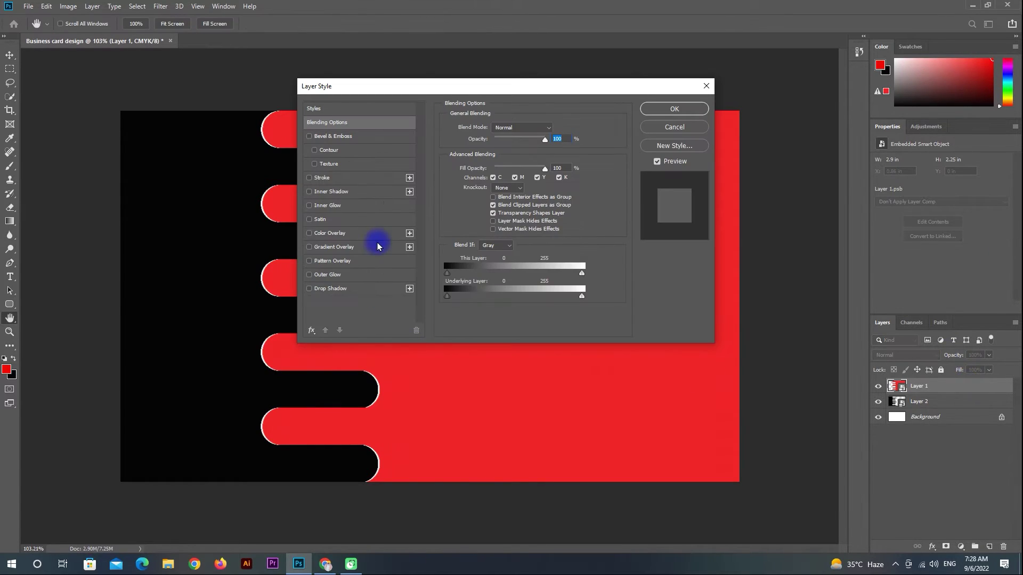
{"action": "left_click", "coordinate": [354, 289]}
{"action": "left_click_drag", "start_coordinate": [505, 143], "coordinate": [519, 145]}
{"action": "left_click_drag", "start_coordinate": [514, 85], "coordinate": [652, 100]}
{"action": "left_click_drag", "start_coordinate": [627, 213], "coordinate": [632, 215]}
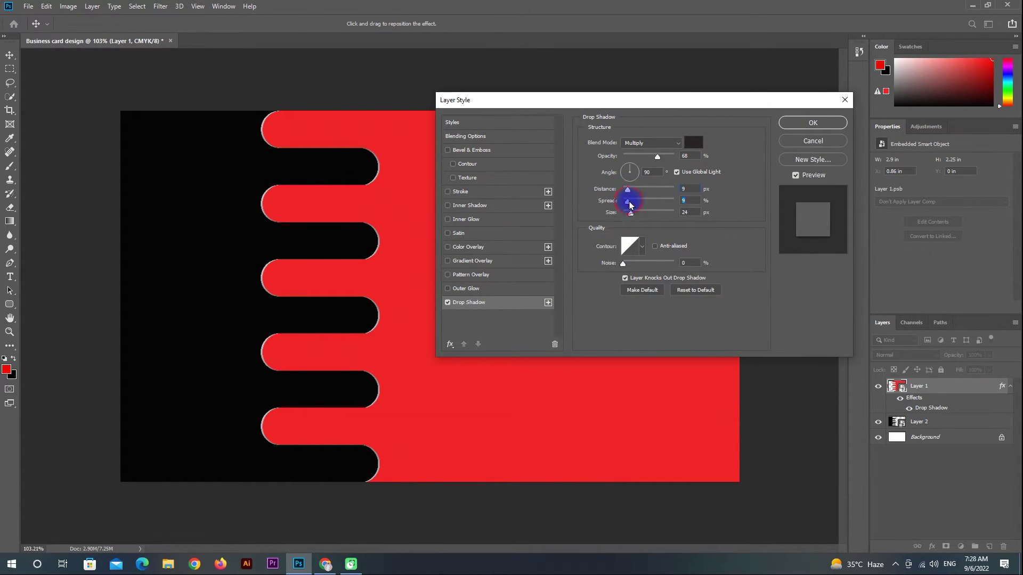
{"action": "left_click_drag", "start_coordinate": [631, 213], "coordinate": [622, 214]}
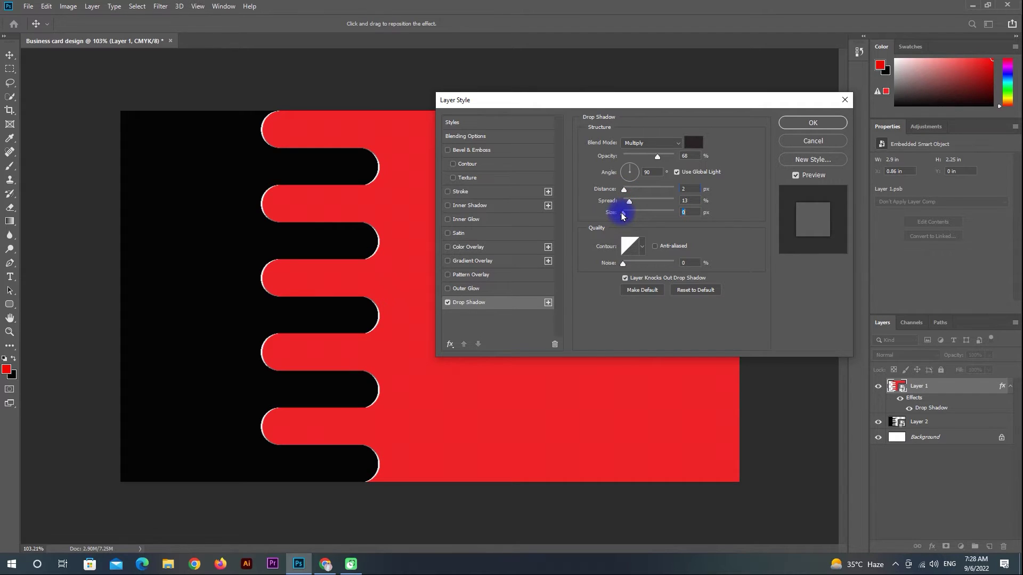
{"action": "left_click", "coordinate": [625, 174]}
{"action": "left_click", "coordinate": [625, 173]}
{"action": "type", "text": "0"}
{"action": "left_click_drag", "start_coordinate": [624, 192], "coordinate": [626, 192]}
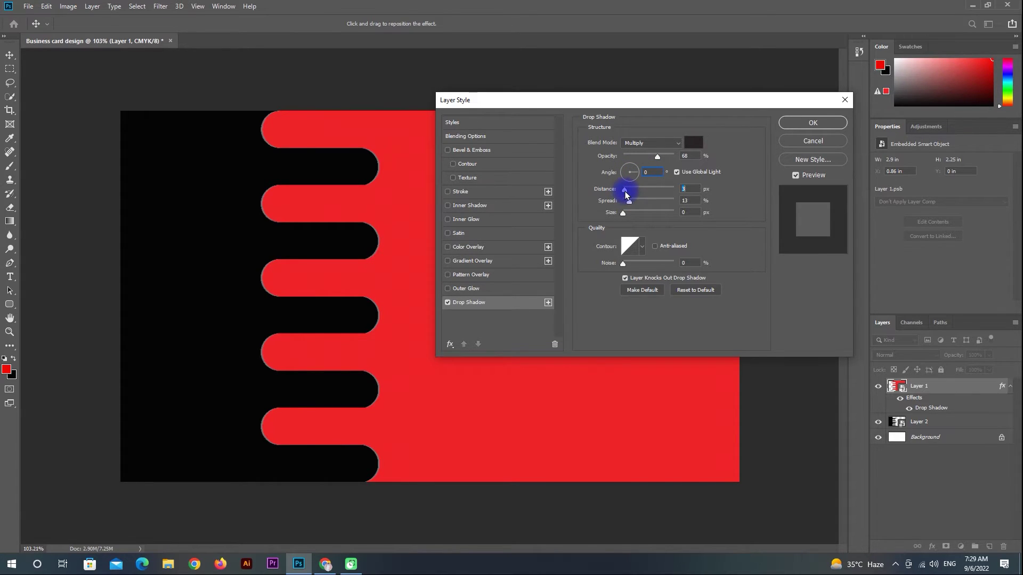
{"action": "type", "text": "3"}
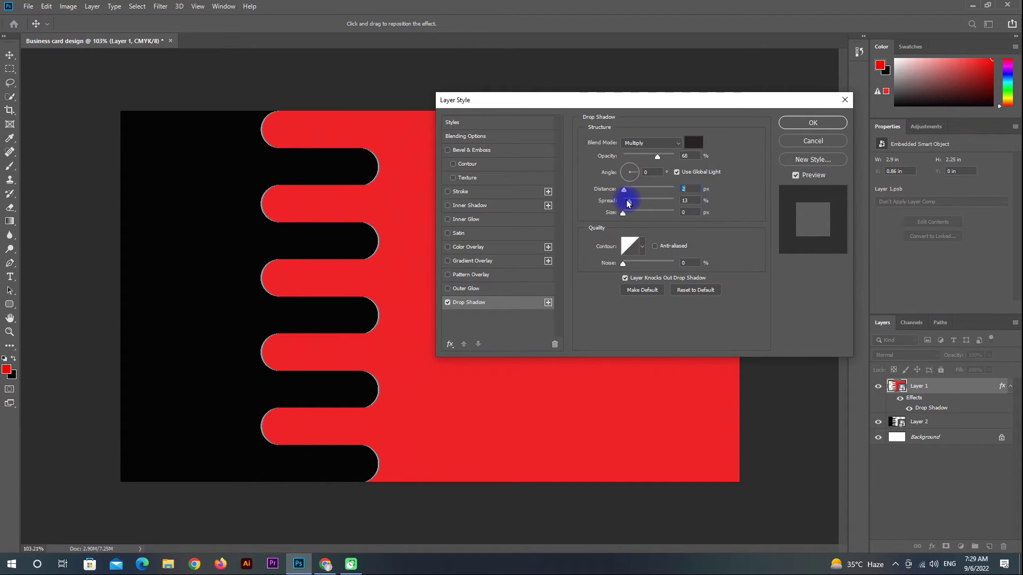
Step: Set Layer 1's drop shadow to Normal blend mode, 100% opacity, spread about 2% and size about 9 px, and apply it
{"action": "left_click", "coordinate": [653, 143]}
{"action": "left_click", "coordinate": [639, 128]}
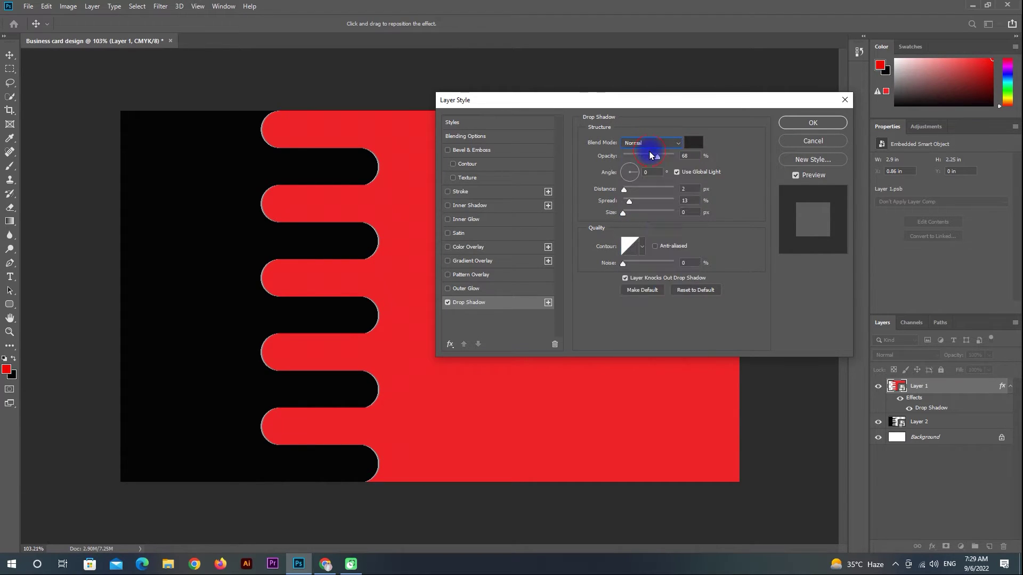
{"action": "left_click_drag", "start_coordinate": [655, 155], "coordinate": [677, 162]}
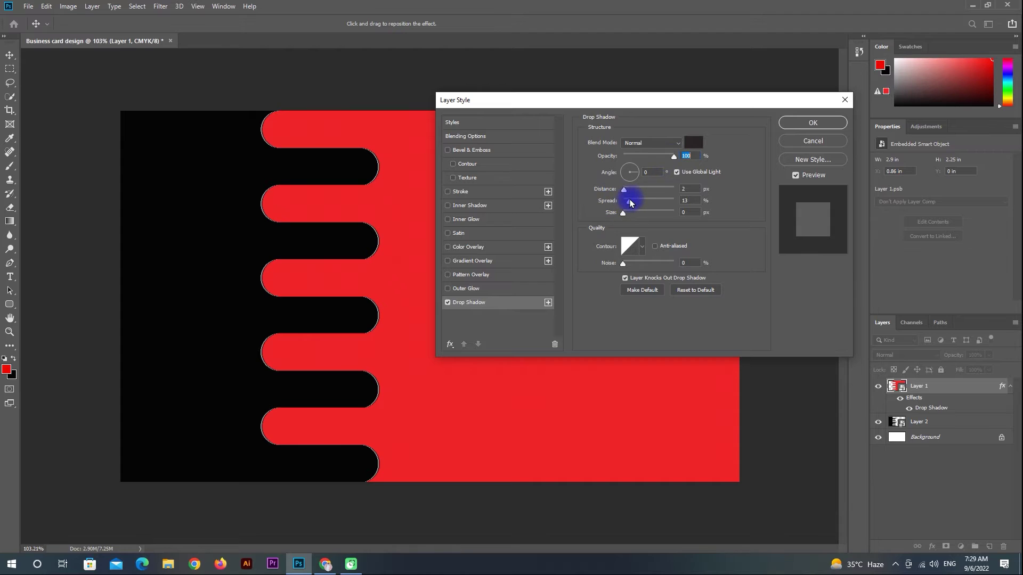
{"action": "left_click_drag", "start_coordinate": [624, 214], "coordinate": [625, 202]}
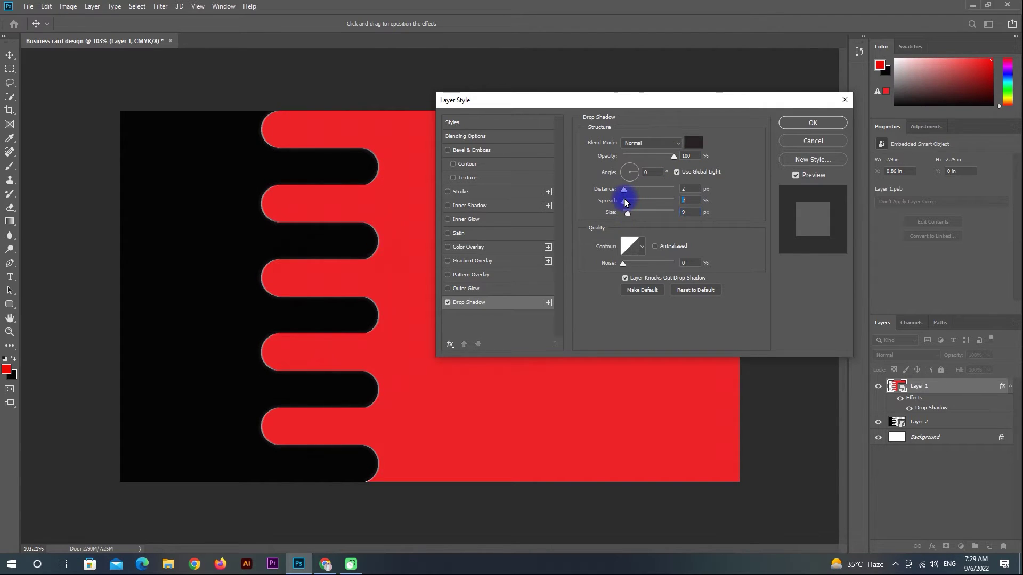
{"action": "left_click", "coordinate": [801, 123]}
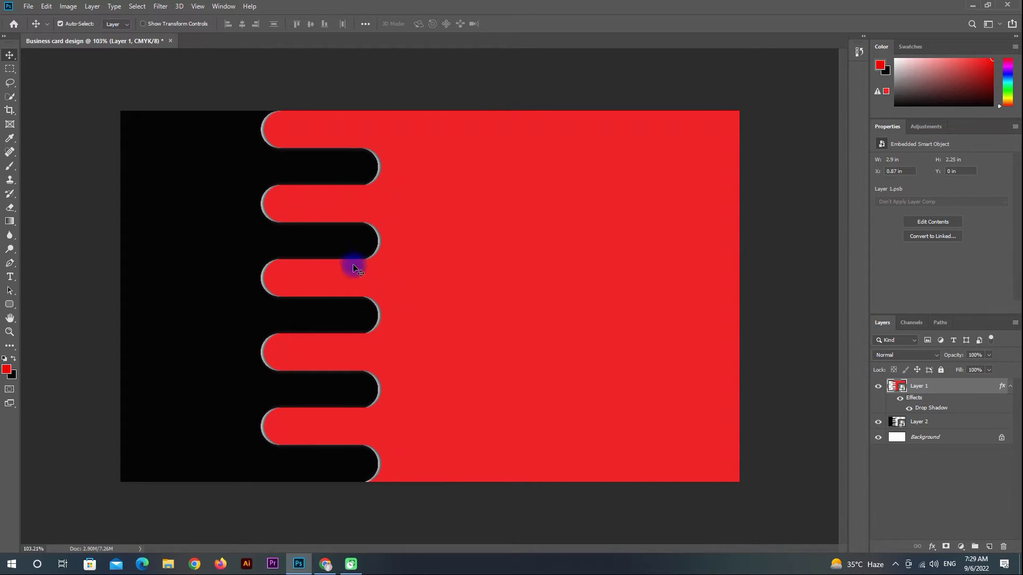
Step: Copy Layer 1's drop shadow layer style and paste it onto Layer 2
{"action": "left_click", "coordinate": [959, 422]}
{"action": "right_click", "coordinate": [969, 395]}
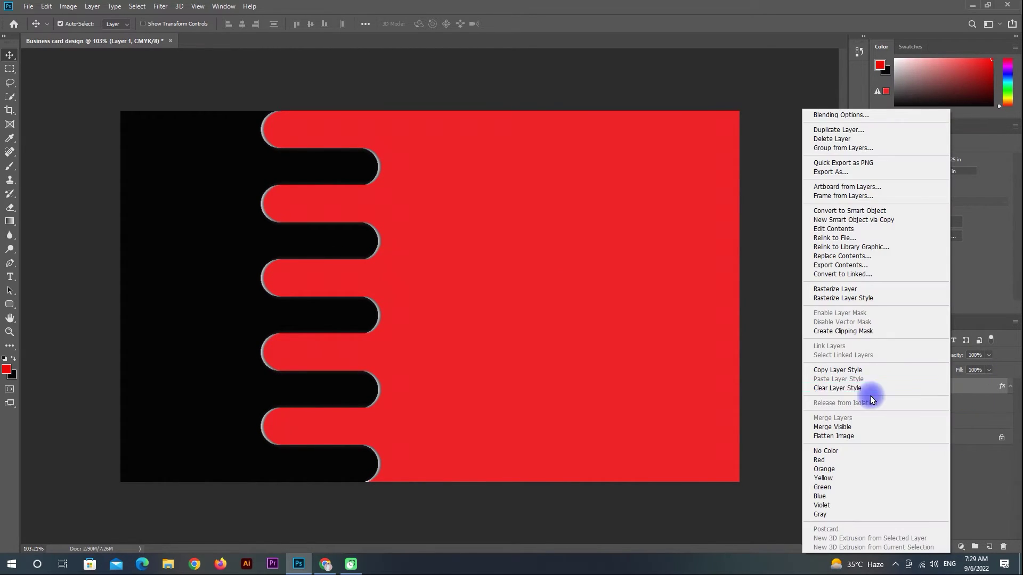
{"action": "left_click", "coordinate": [878, 371]}
{"action": "right_click", "coordinate": [964, 421]}
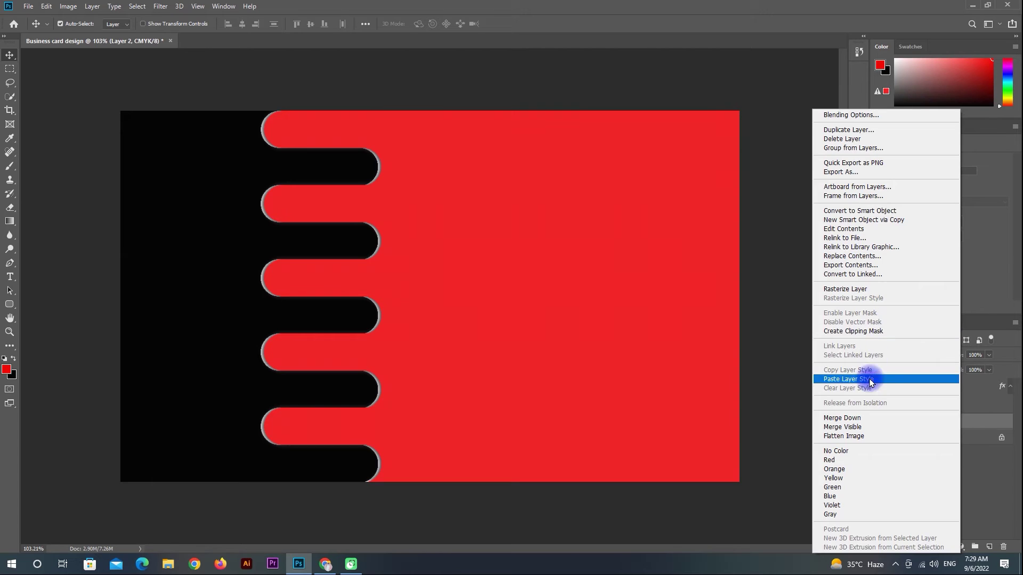
{"action": "left_click", "coordinate": [848, 378]}
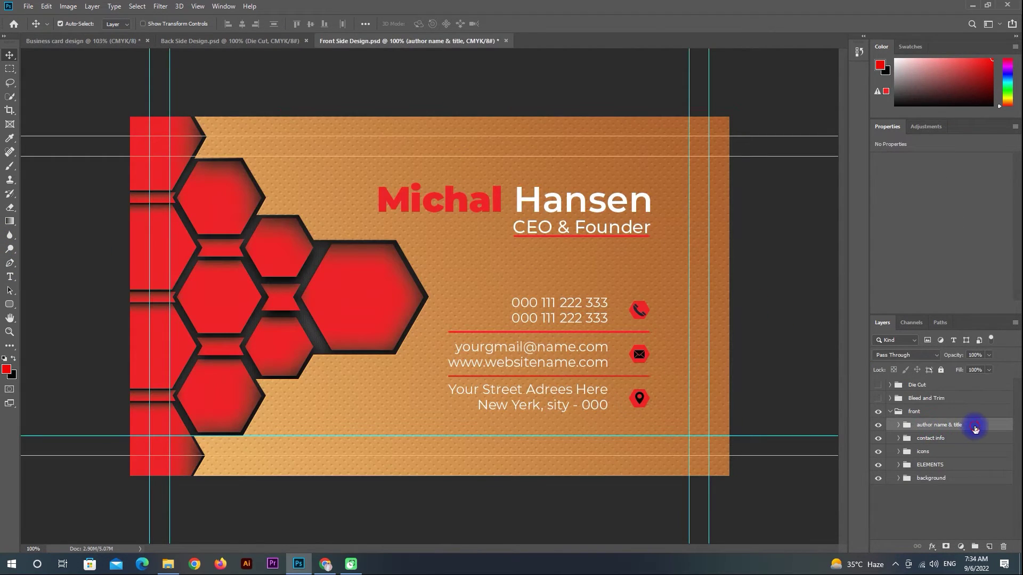
Step: Bring the author name & title group from Front Side Design.psd onto the card's red area and recolor its underline black
{"action": "left_click_drag", "start_coordinate": [972, 422], "coordinate": [561, 246]}
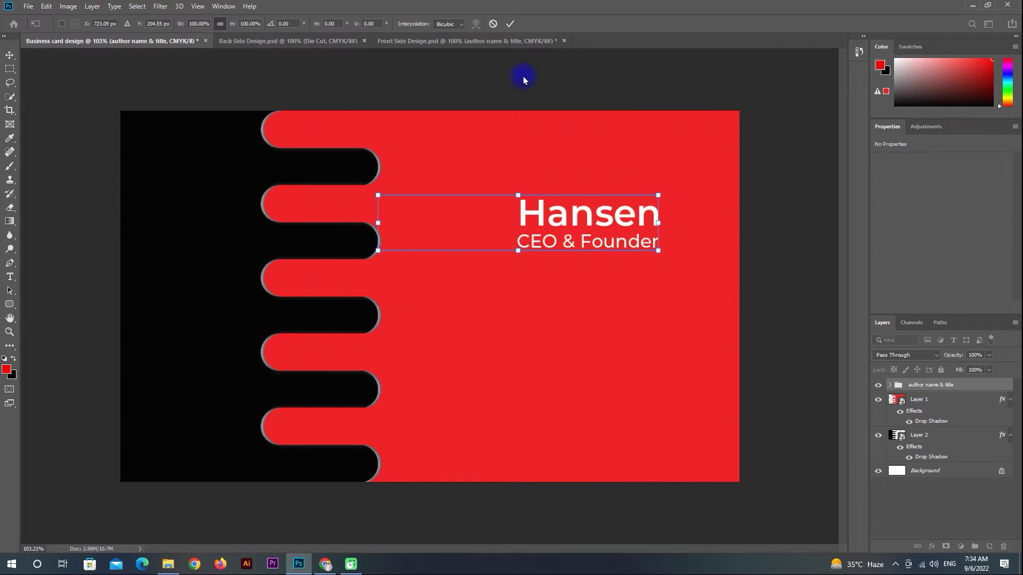
{"action": "left_click", "coordinate": [510, 23]}
{"action": "left_click", "coordinate": [889, 385]}
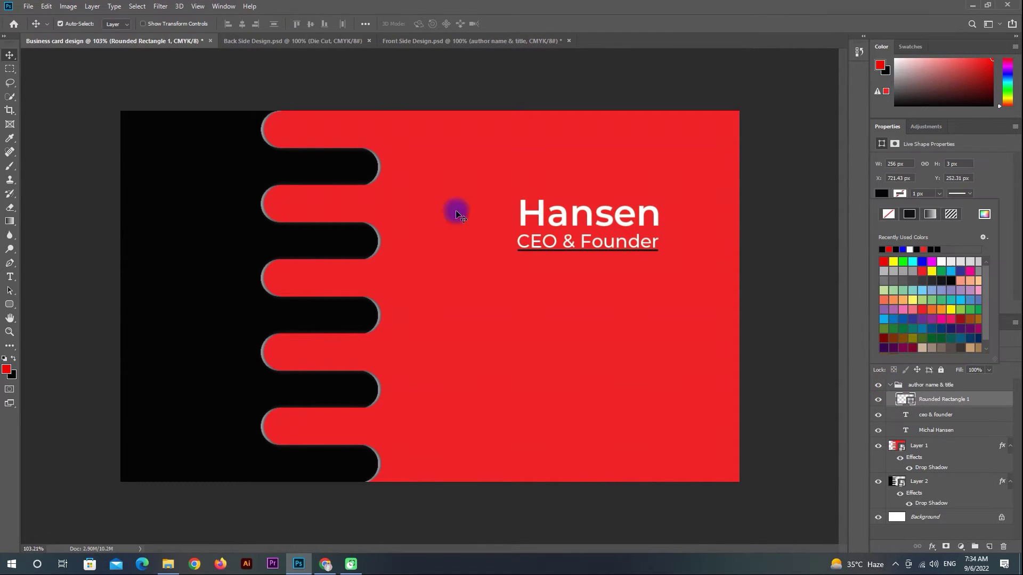
{"action": "left_click", "coordinate": [9, 56]}
{"action": "left_click", "coordinate": [60, 96]}
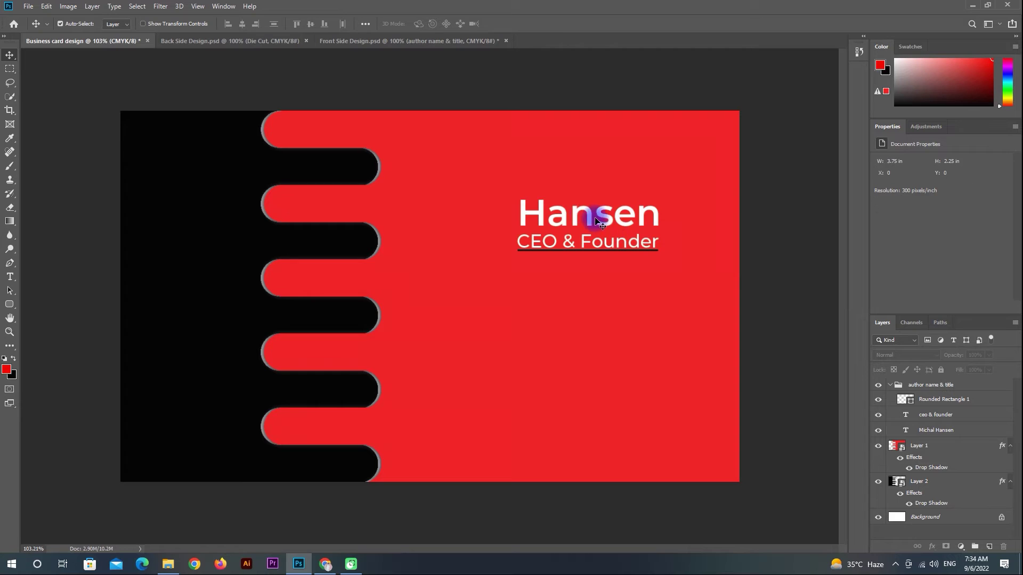
Step: Change the first name in the name text line to black and commit the text edit
{"action": "double_click", "coordinate": [597, 223]}
{"action": "left_click_drag", "start_coordinate": [506, 211], "coordinate": [295, 213]}
{"action": "left_click", "coordinate": [950, 266]}
{"action": "left_click", "coordinate": [381, 258]}
{"action": "left_click", "coordinate": [602, 124]}
{"action": "left_click", "coordinate": [507, 23]}
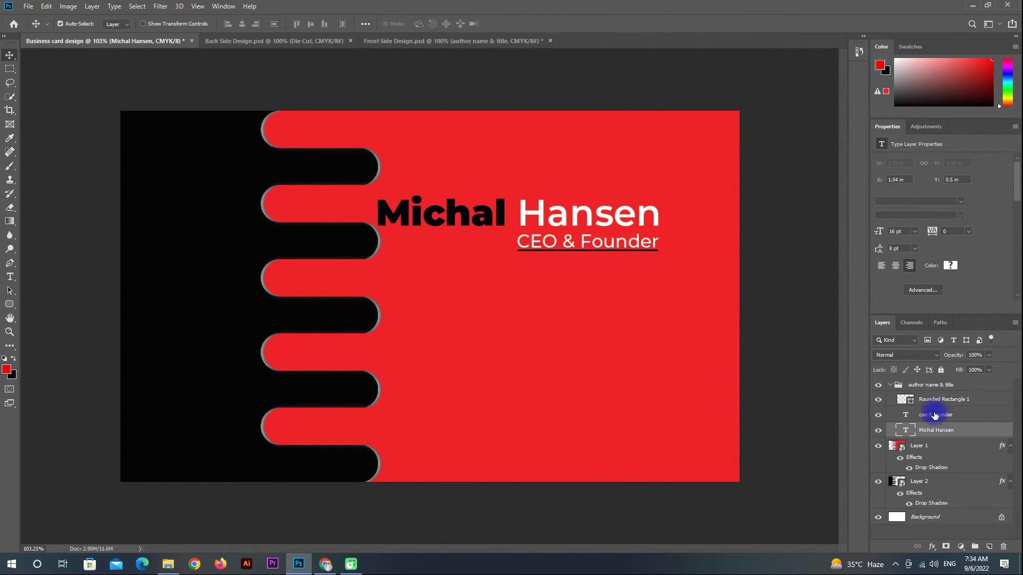
Step: Move the author name & title group up and right towards the card's upper-right corner
{"action": "left_click", "coordinate": [889, 385]}
{"action": "left_click", "coordinate": [932, 384]}
{"action": "key", "text": "ctrl+t"}
{"action": "left_click_drag", "start_coordinate": [568, 231], "coordinate": [609, 184]}
{"action": "left_click", "coordinate": [510, 23]}
Step: Create a rectangle 3.5 in wide and 2 in high and fill it with light blue
{"action": "left_click", "coordinate": [10, 307]}
{"action": "left_click", "coordinate": [331, 265]}
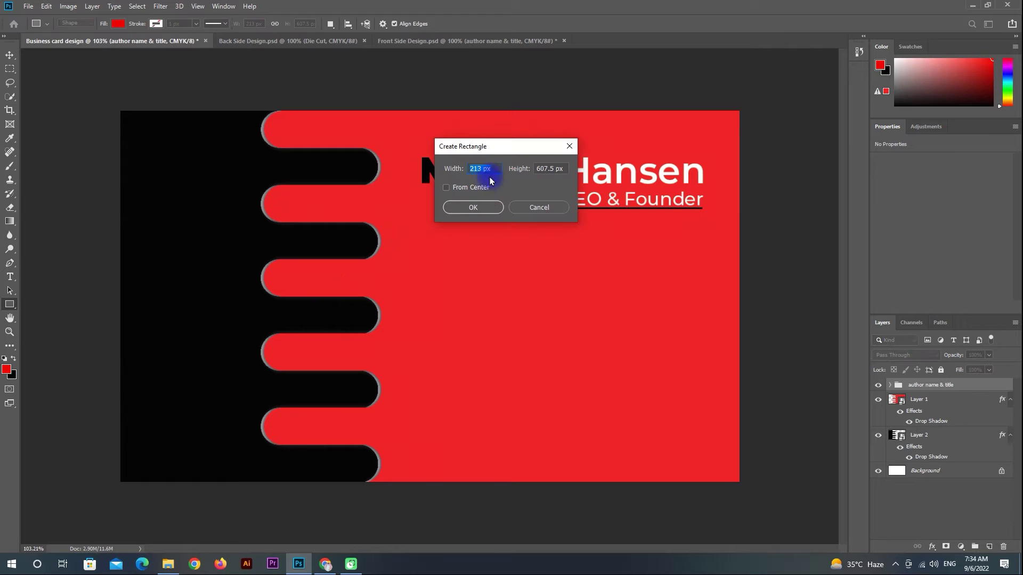
{"action": "type", "text": "3.5 in"}
{"action": "key", "text": "Tab"}
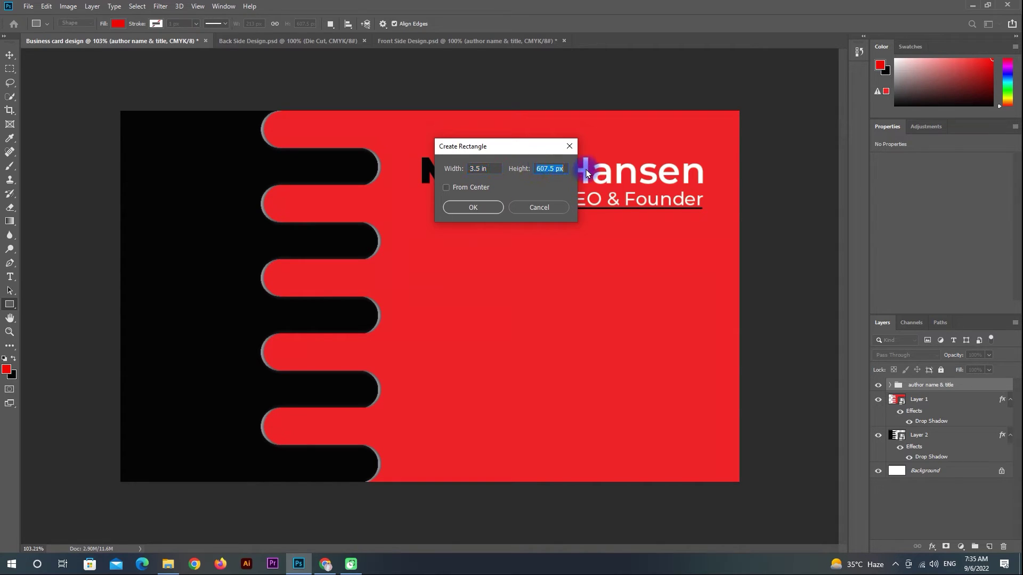
{"action": "type", "text": "2 in"}
{"action": "left_click", "coordinate": [482, 209]}
{"action": "left_click", "coordinate": [881, 193]}
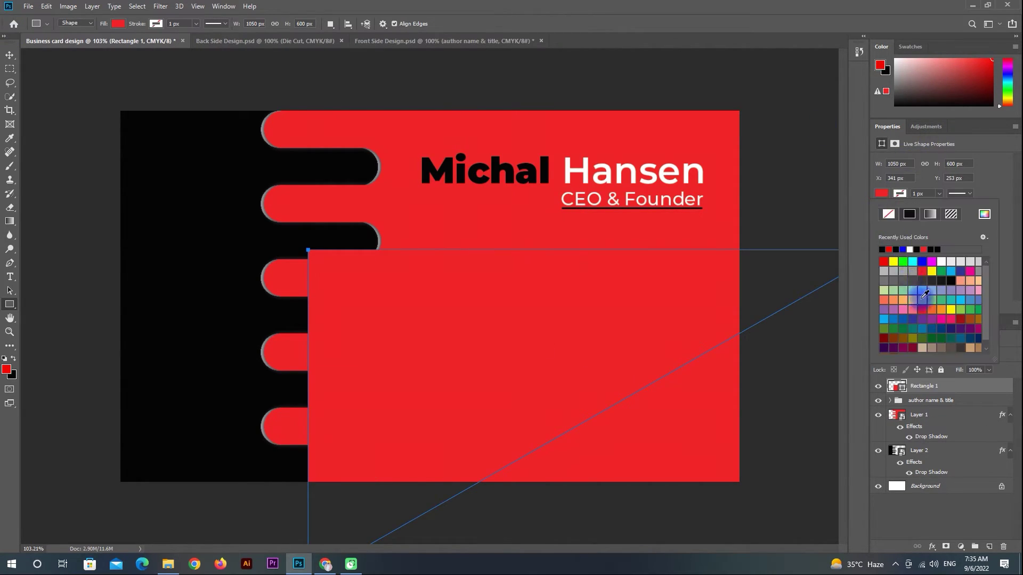
{"action": "left_click", "coordinate": [922, 290]}
{"action": "key", "text": "Escape"}
Step: Move the blue rectangle over the card and center it both ways against the Background layer
{"action": "key", "text": "v"}
{"action": "left_click_drag", "start_coordinate": [381, 258], "coordinate": [215, 135]}
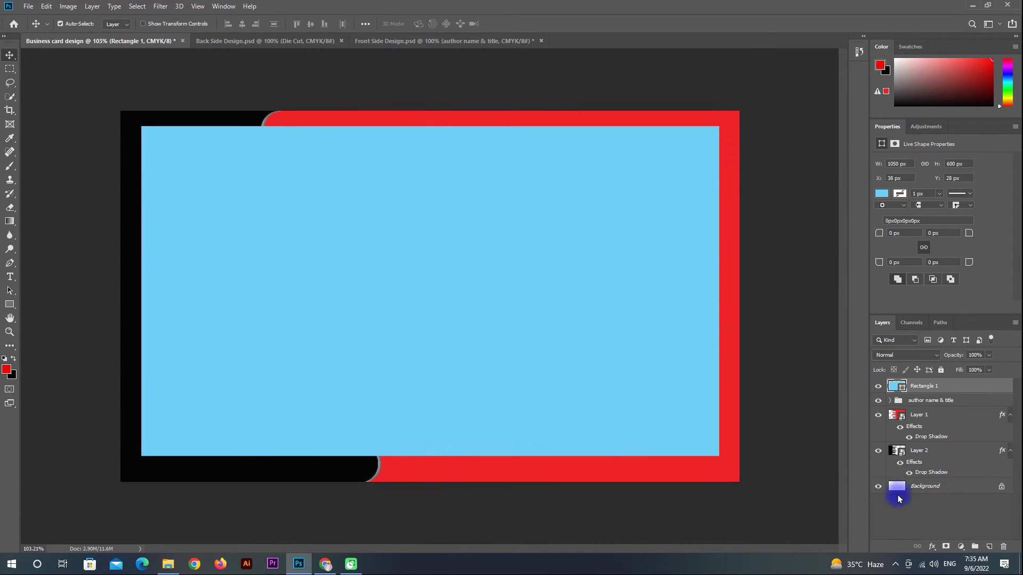
{"action": "left_click", "coordinate": [308, 25]}
{"action": "left_click", "coordinate": [240, 25]}
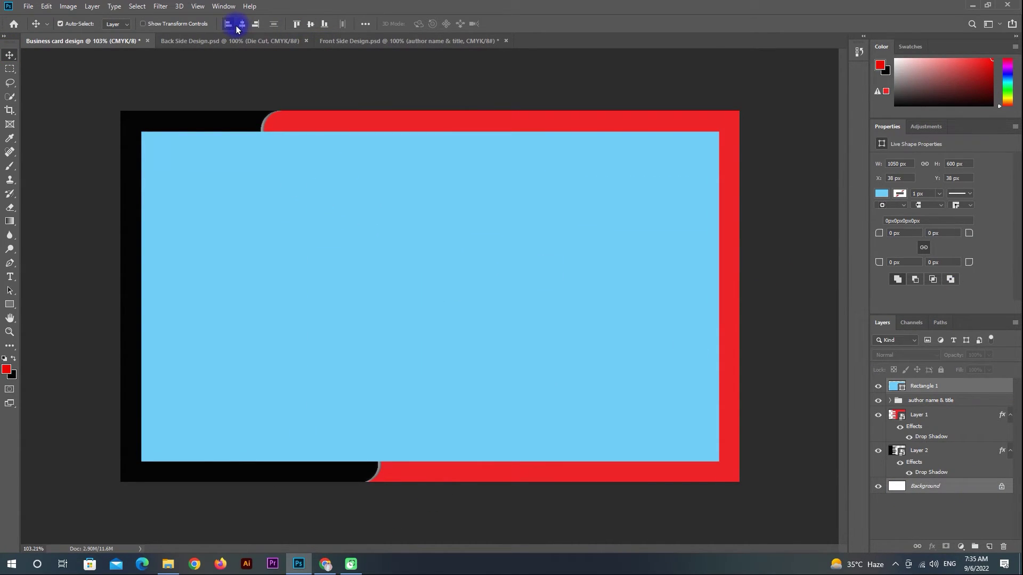
{"action": "left_click", "coordinate": [60, 140]}
Step: Show the rulers, place guides along the blue rectangle's four edges, and delete the rectangle
{"action": "key", "text": "ctrl+r"}
{"action": "left_click_drag", "start_coordinate": [26, 277], "coordinate": [723, 246]}
{"action": "left_click_drag", "start_coordinate": [532, 54], "coordinate": [534, 466]}
{"action": "left_click_drag", "start_coordinate": [484, 54], "coordinate": [502, 136]}
{"action": "left_click", "coordinate": [479, 286]}
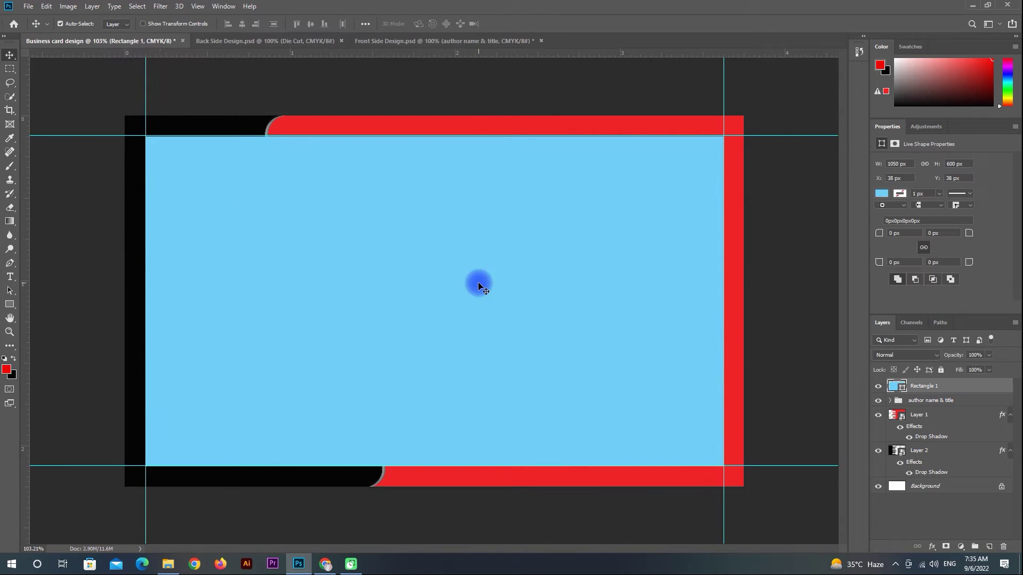
{"action": "key", "text": "Delete"}
Step: Add a second set of four guides slightly inside the first to mark an inner safe margin
{"action": "left_click_drag", "start_coordinate": [27, 303], "coordinate": [157, 272]}
{"action": "left_click_drag", "start_coordinate": [24, 379], "coordinate": [709, 288]}
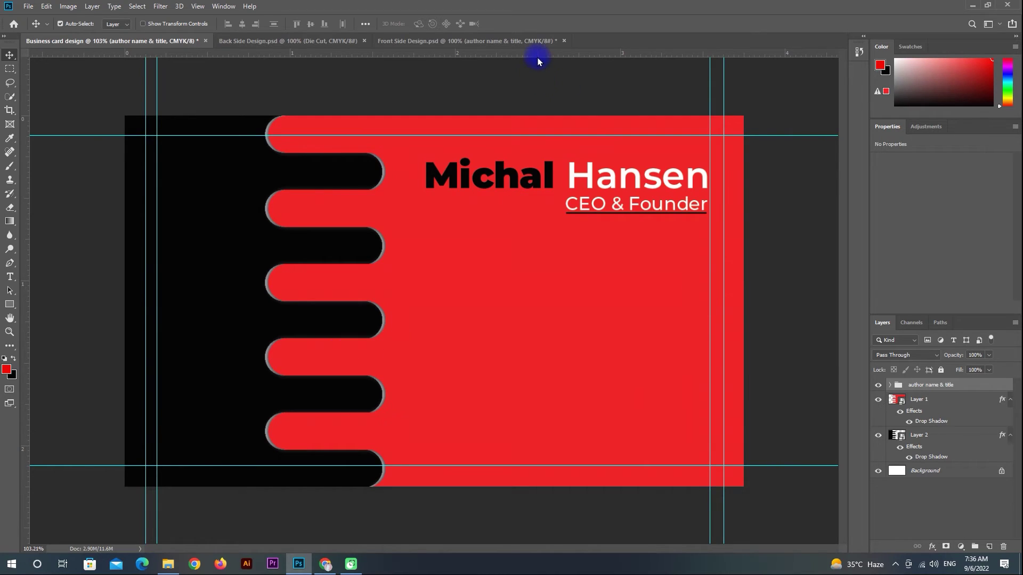
{"action": "left_click_drag", "start_coordinate": [157, 207], "coordinate": [160, 207]}
{"action": "left_click_drag", "start_coordinate": [457, 52], "coordinate": [473, 151]}
{"action": "left_click_drag", "start_coordinate": [409, 54], "coordinate": [469, 452]}
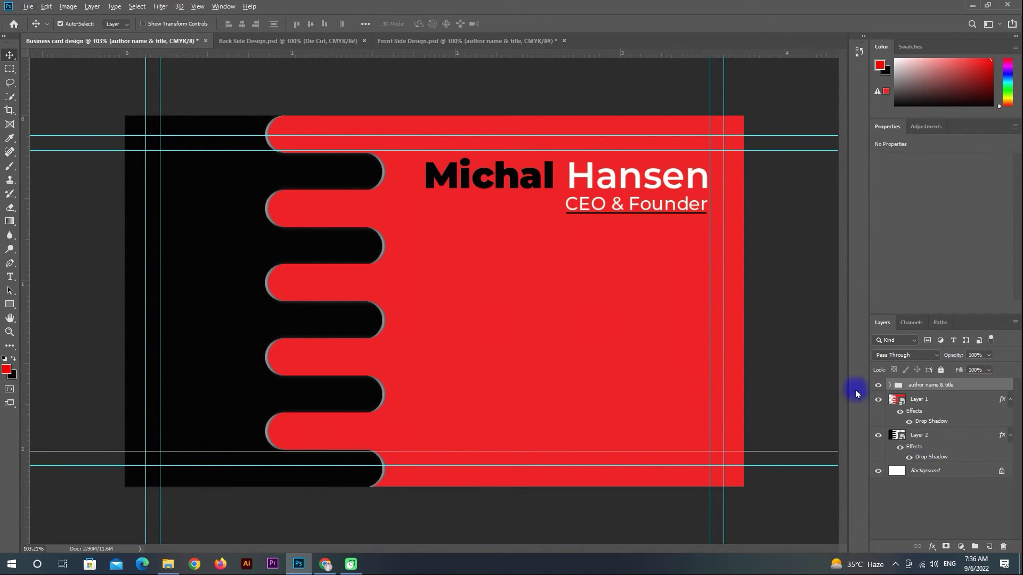
Step: Nudge the author name & title group left and slightly down, clear of the inner guides, and deselect it
{"action": "key", "text": "Left"}
{"action": "key", "text": "Left"}
{"action": "key", "text": "Left"}
{"action": "key", "text": "Left"}
{"action": "key", "text": "Left"}
{"action": "key", "text": "Left"}
{"action": "key", "text": "Left"}
{"action": "key", "text": "Left"}
{"action": "key", "text": "Left"}
{"action": "key", "text": "Left"}
{"action": "key", "text": "Left"}
{"action": "key", "text": "Left"}
{"action": "key", "text": "Left"}
{"action": "key", "text": "Left"}
{"action": "key", "text": "Left"}
{"action": "key", "text": "Left"}
{"action": "key", "text": "Left"}
{"action": "key", "text": "Left"}
{"action": "key", "text": "Left"}
{"action": "key", "text": "Left"}
{"action": "key", "text": "Down"}
{"action": "key", "text": "Down"}
{"action": "key", "text": "Down"}
{"action": "key", "text": "Down"}
{"action": "key", "text": "Down"}
{"action": "key", "text": "Down"}
{"action": "key", "text": "Down"}
{"action": "key", "text": "Down"}
{"action": "key", "text": "Down"}
{"action": "key", "text": "Down"}
{"action": "key", "text": "Down"}
{"action": "key", "text": "Down"}
{"action": "key", "text": "Down"}
{"action": "key", "text": "Down"}
{"action": "key", "text": "Down"}
{"action": "key", "text": "Down"}
{"action": "key", "text": "Down"}
{"action": "key", "text": "Down"}
{"action": "key", "text": "Left"}
{"action": "key", "text": "Left"}
{"action": "key", "text": "Left"}
{"action": "key", "text": "Left"}
{"action": "key", "text": "Left"}
{"action": "key", "text": "Left"}
{"action": "key", "text": "Left"}
{"action": "key", "text": "Left"}
{"action": "key", "text": "Left"}
{"action": "key", "text": "Left"}
{"action": "key", "text": "Left"}
{"action": "key", "text": "Left"}
{"action": "key", "text": "Left"}
{"action": "key", "text": "Left"}
{"action": "key", "text": "Left"}
{"action": "key", "text": "Left"}
{"action": "key", "text": "Left"}
{"action": "key", "text": "Left"}
{"action": "key", "text": "Left"}
{"action": "key", "text": "Left"}
{"action": "key", "text": "Up"}
{"action": "key", "text": "Up"}
{"action": "left_click", "coordinate": [777, 337]}
Step: Copy the contact info and icons groups with the two red divider lines from Front Side Design.psd into the business card document
{"action": "left_click", "coordinate": [409, 42]}
{"action": "left_click", "coordinate": [937, 439]}
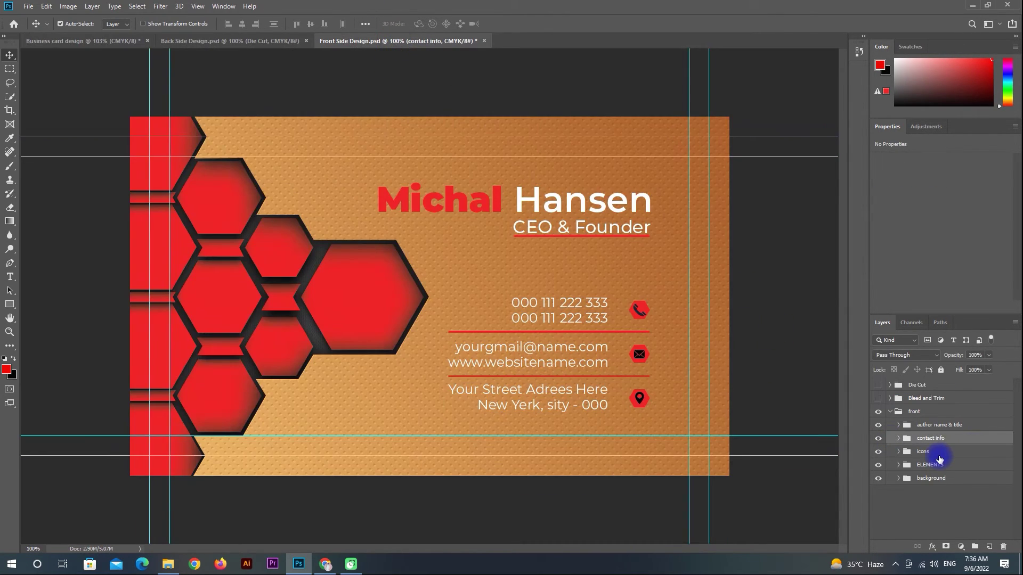
{"action": "left_click", "coordinate": [939, 455], "text": "ctrl"}
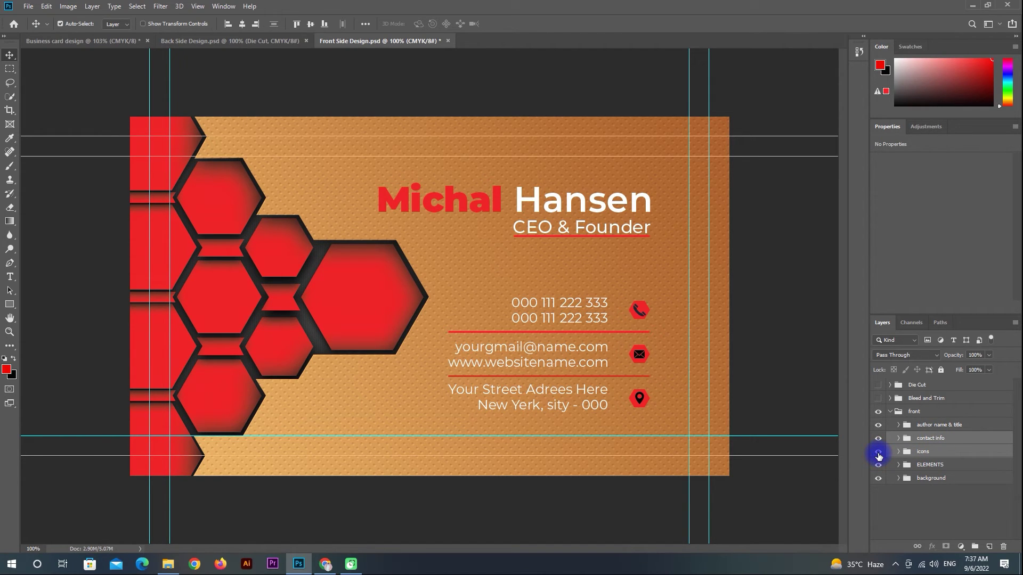
{"action": "scroll", "coordinate": [645, 368], "scroll_direction": "up", "scroll_amount": 5}
{"action": "left_click", "coordinate": [676, 421]}
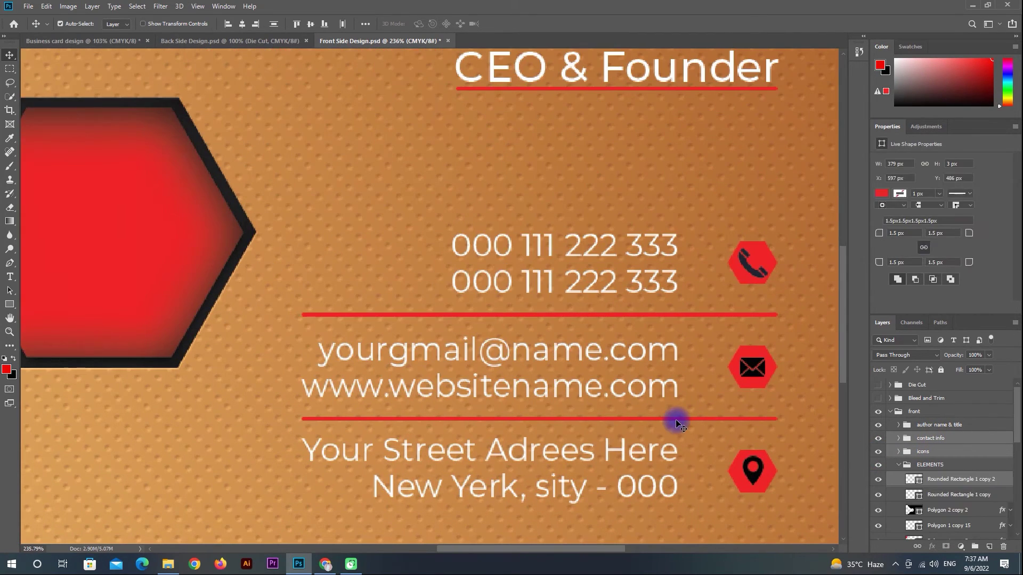
{"action": "left_click", "coordinate": [680, 315], "text": "shift"}
{"action": "left_click_drag", "start_coordinate": [961, 441], "coordinate": [548, 286]}
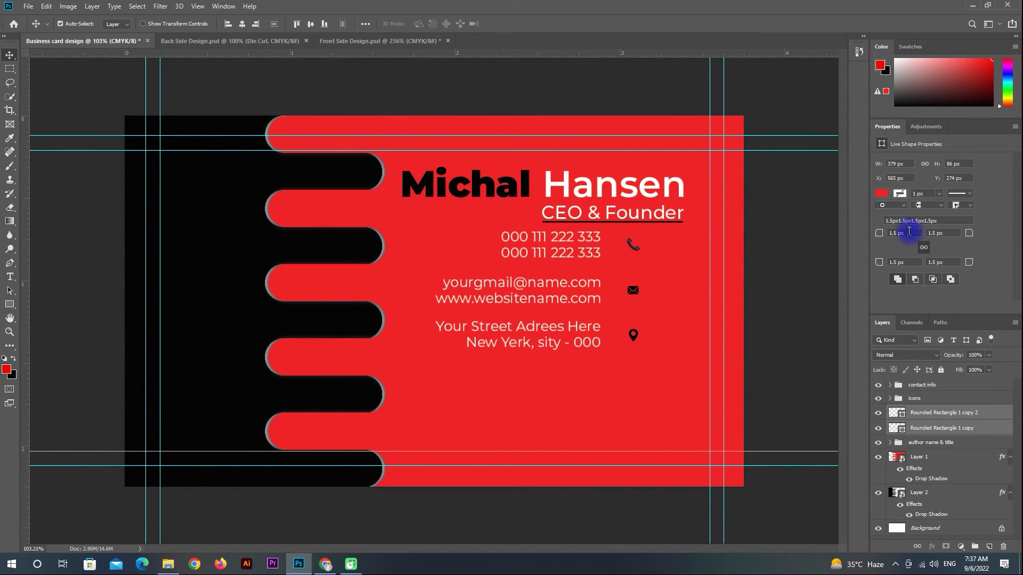
Step: Recolor the two contact divider lines black
{"action": "left_click", "coordinate": [882, 194]}
{"action": "left_click", "coordinate": [889, 250]}
{"action": "left_click", "coordinate": [62, 93]}
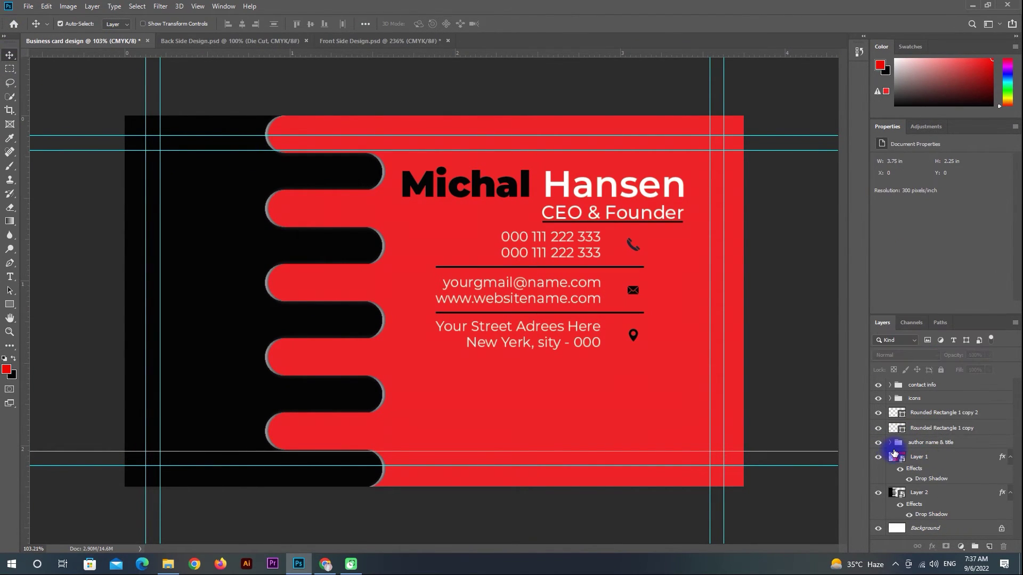
{"action": "left_click", "coordinate": [890, 444]}
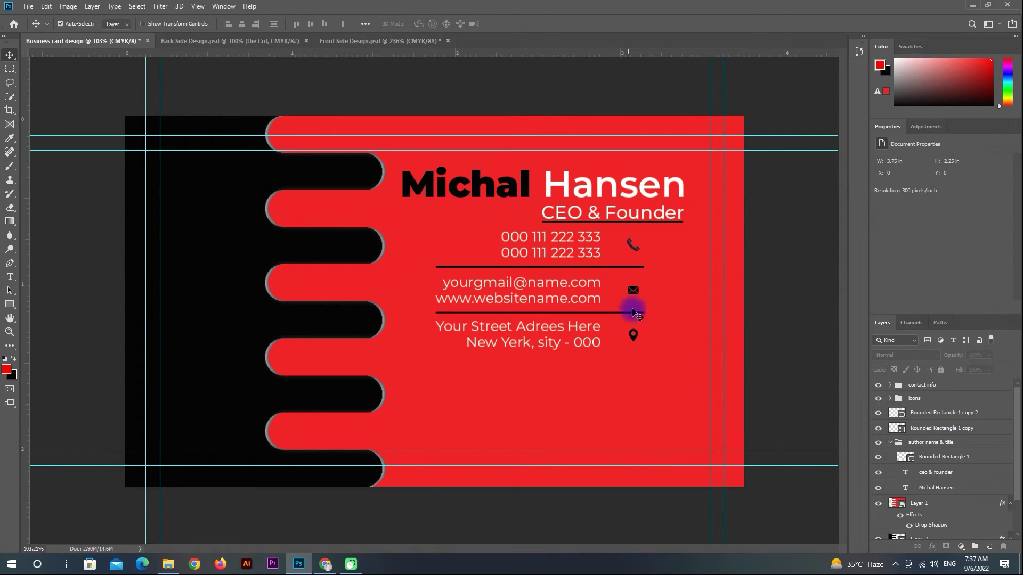
{"action": "left_click", "coordinate": [890, 443]}
Step: Move the contact info, icons and divider lines together below the title, right-aligned with its underline, and nudge them further down
{"action": "left_click", "coordinate": [917, 385]}
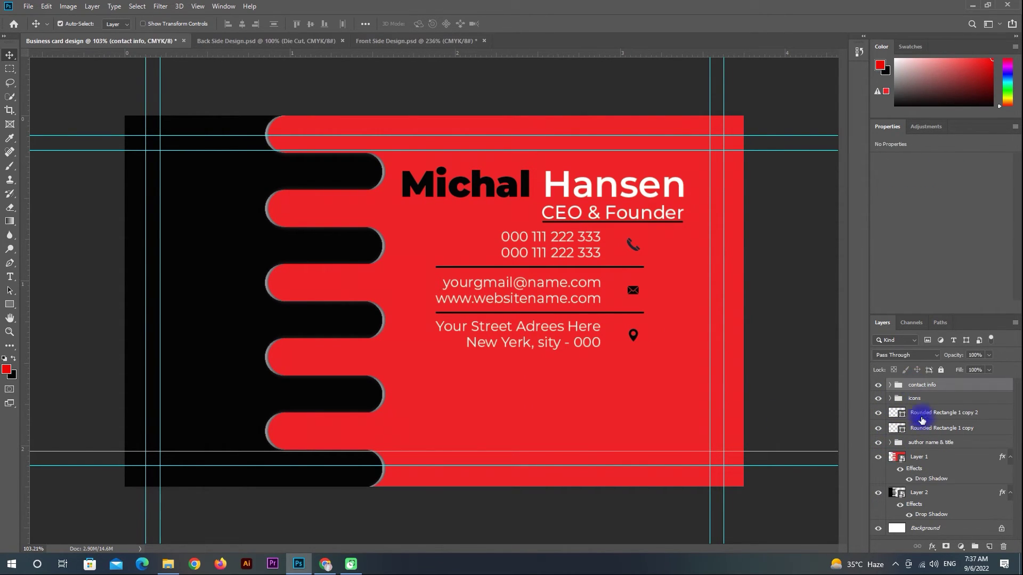
{"action": "left_click", "coordinate": [924, 429], "text": "shift"}
{"action": "key", "text": "ctrl+t"}
{"action": "left_click_drag", "start_coordinate": [564, 296], "coordinate": [603, 326]}
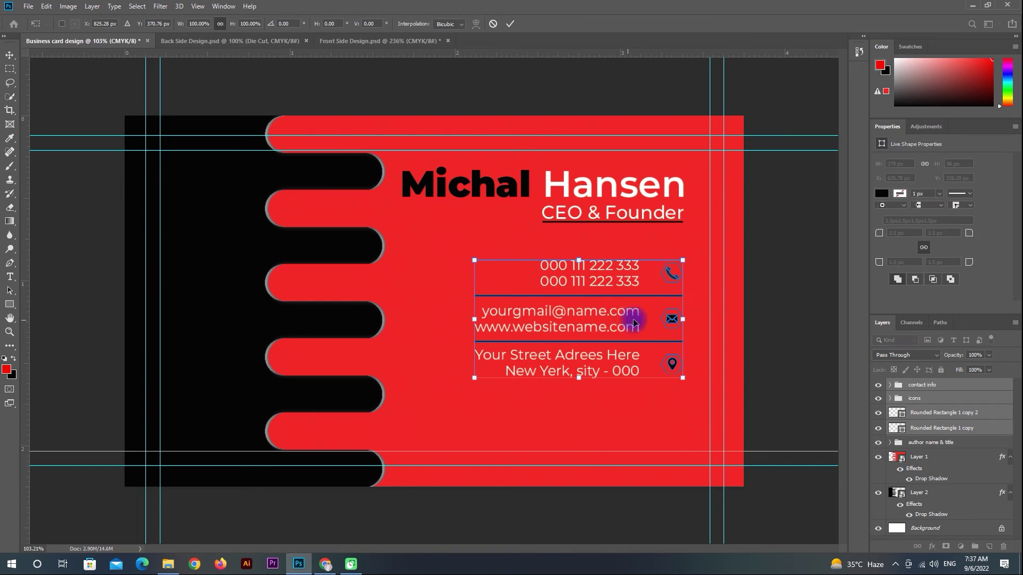
{"action": "key", "text": "Return"}
{"action": "key", "text": "Down"}
{"action": "key", "text": "Down"}
{"action": "key", "text": "Down"}
{"action": "key", "text": "Down"}
{"action": "key", "text": "Down"}
{"action": "key", "text": "Down"}
{"action": "key", "text": "Down"}
{"action": "key", "text": "Down"}
{"action": "key", "text": "Down"}
{"action": "key", "text": "Down"}
{"action": "key", "text": "Down"}
{"action": "key", "text": "Down"}
{"action": "key", "text": "Down"}
{"action": "key", "text": "Down"}
{"action": "key", "text": "Down"}
{"action": "key", "text": "Down"}
{"action": "key", "text": "Down"}
{"action": "key", "text": "Down"}
{"action": "key", "text": "Down"}
{"action": "key", "text": "Down"}
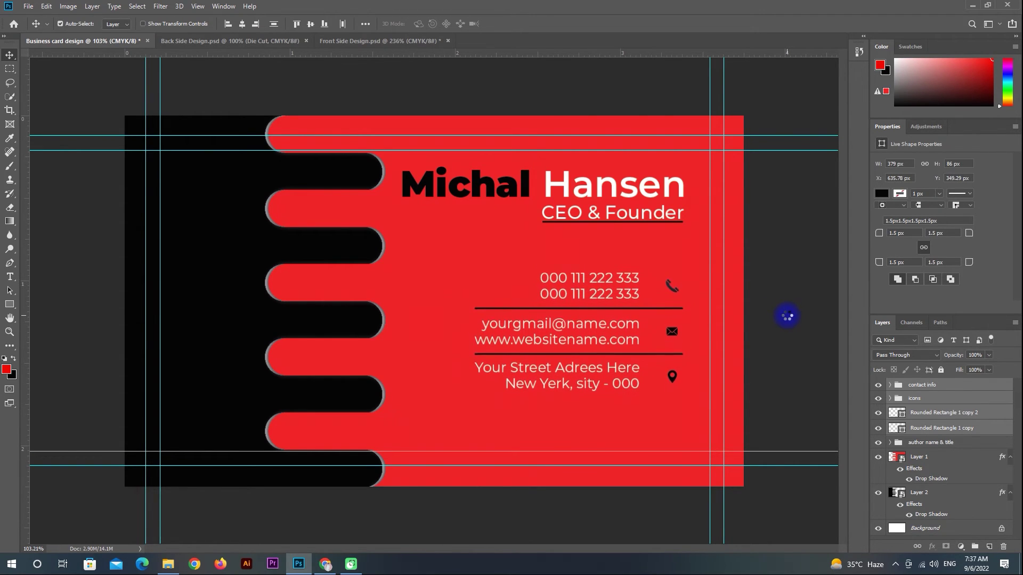
Step: Nudge the selected contact info, icons and divider lines further down the card and slightly left
{"action": "key", "text": "Down"}
{"action": "key", "text": "Down"}
{"action": "key", "text": "Down"}
{"action": "key", "text": "Down"}
{"action": "key", "text": "Down"}
{"action": "key", "text": "Down"}
{"action": "key", "text": "Down"}
{"action": "key", "text": "Down"}
{"action": "key", "text": "Down"}
{"action": "key", "text": "Down"}
{"action": "key", "text": "Down"}
{"action": "key", "text": "Down"}
{"action": "key", "text": "Down"}
{"action": "key", "text": "Down"}
{"action": "key", "text": "Down"}
{"action": "key", "text": "Down"}
{"action": "key", "text": "Down"}
{"action": "key", "text": "Down"}
{"action": "key", "text": "Left"}
{"action": "key", "text": "Left"}
{"action": "key", "text": "Down"}
{"action": "key", "text": "Down"}
{"action": "key", "text": "Down"}
{"action": "key", "text": "Down"}
{"action": "key", "text": "Down"}
{"action": "key", "text": "Left"}
{"action": "key", "text": "Left"}
{"action": "key", "text": "Left"}
Step: Align the author name & title group's right edge with the divider lines' right ends using a temporary vertical guide, and remove that guide
{"action": "left_click_drag", "start_coordinate": [22, 330], "coordinate": [680, 334]}
{"action": "scroll", "coordinate": [745, 341], "scroll_direction": "up", "scroll_amount": 8}
{"action": "left_click_drag", "start_coordinate": [765, 349], "coordinate": [508, 317]}
{"action": "scroll", "coordinate": [525, 344], "scroll_direction": "down", "scroll_amount": 5}
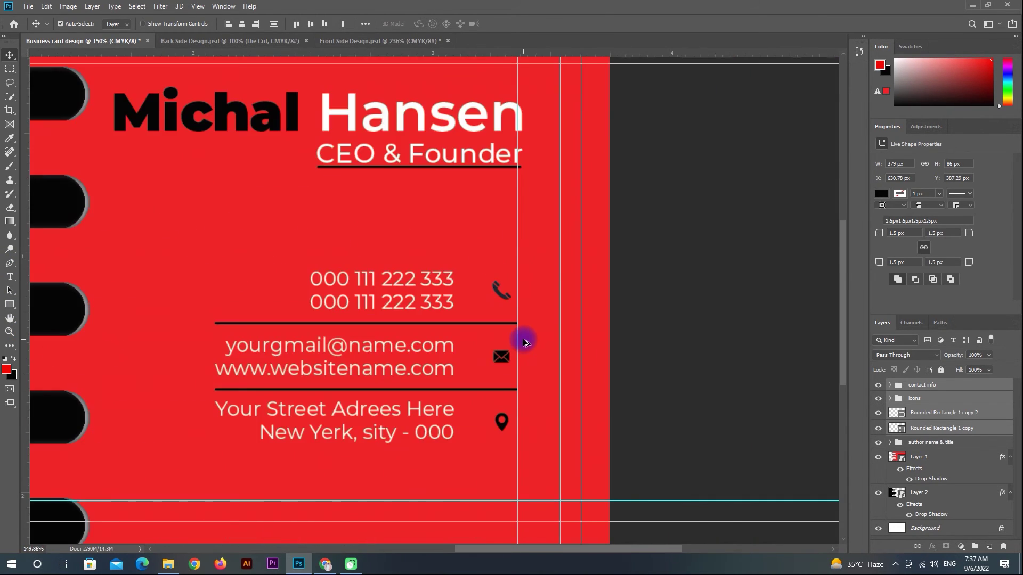
{"action": "scroll", "coordinate": [523, 352], "scroll_direction": "up", "scroll_amount": 6}
{"action": "left_click", "coordinate": [926, 443]}
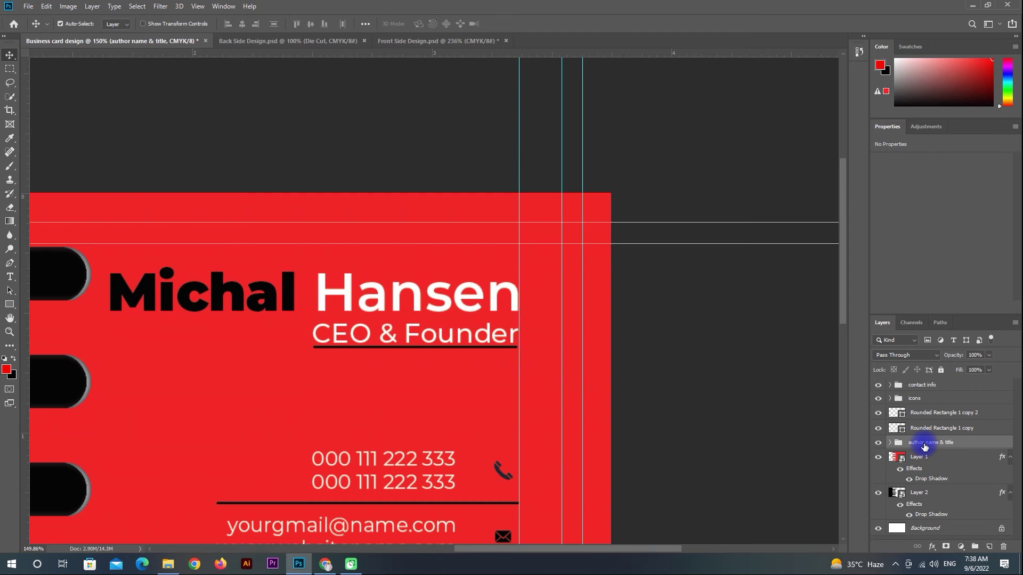
{"action": "scroll", "coordinate": [740, 287], "scroll_direction": "down", "scroll_amount": 3}
{"action": "left_click_drag", "start_coordinate": [678, 269], "coordinate": [25, 335]}
Step: Fill the hexagon behind the phone icon with black
{"action": "left_click", "coordinate": [662, 311]}
{"action": "key", "text": "u"}
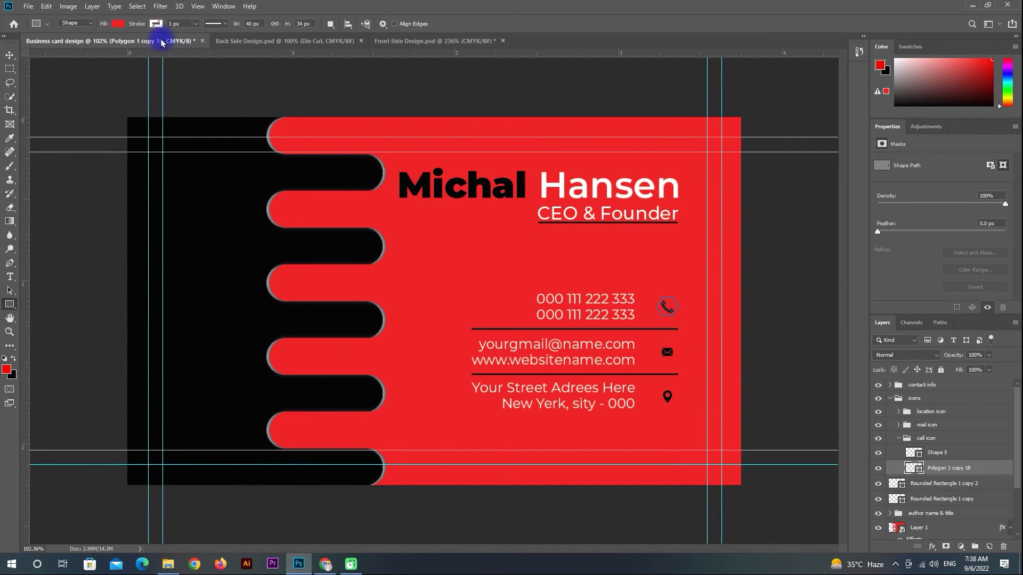
{"action": "left_click", "coordinate": [118, 24]}
{"action": "key", "text": "v"}
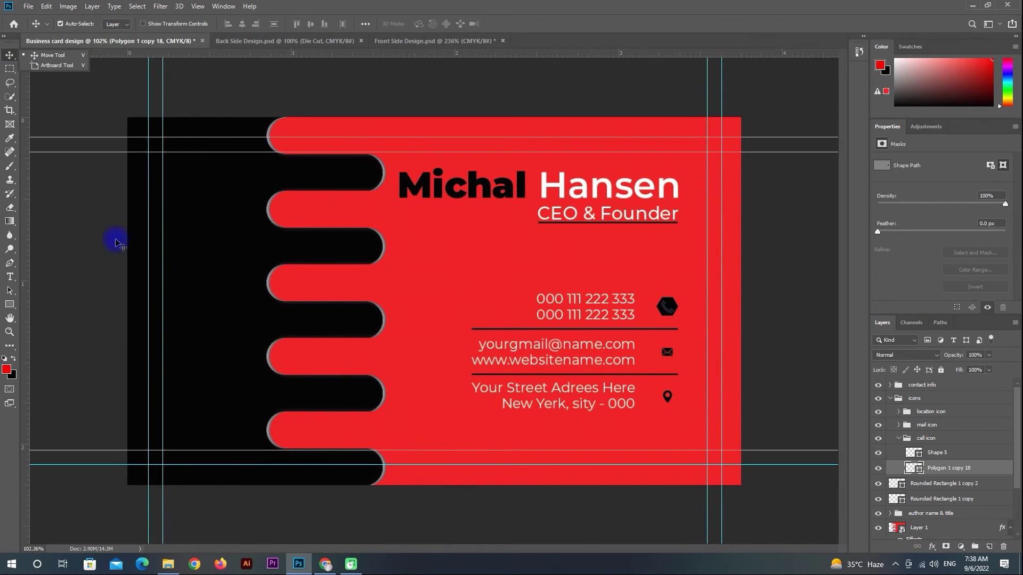
Step: Fill the hexagon behind the mail icon with black
{"action": "scroll", "coordinate": [672, 359], "scroll_direction": "up", "scroll_amount": 3}
{"action": "left_click_drag", "start_coordinate": [670, 359], "coordinate": [476, 340]}
{"action": "left_click", "coordinate": [476, 338]}
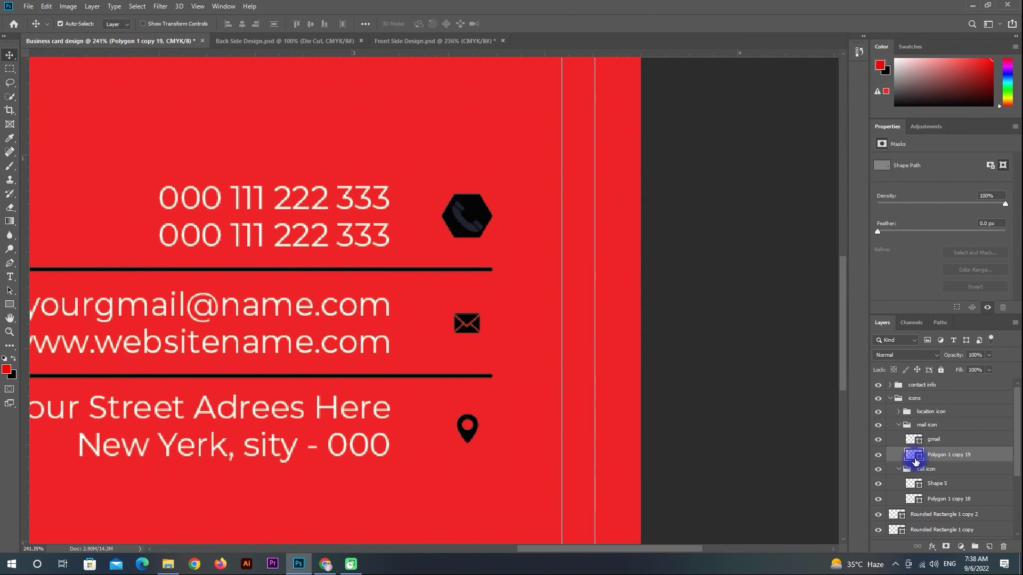
{"action": "key", "text": "u"}
{"action": "left_click", "coordinate": [111, 29]}
{"action": "left_click", "coordinate": [65, 76]}
{"action": "left_click", "coordinate": [10, 54]}
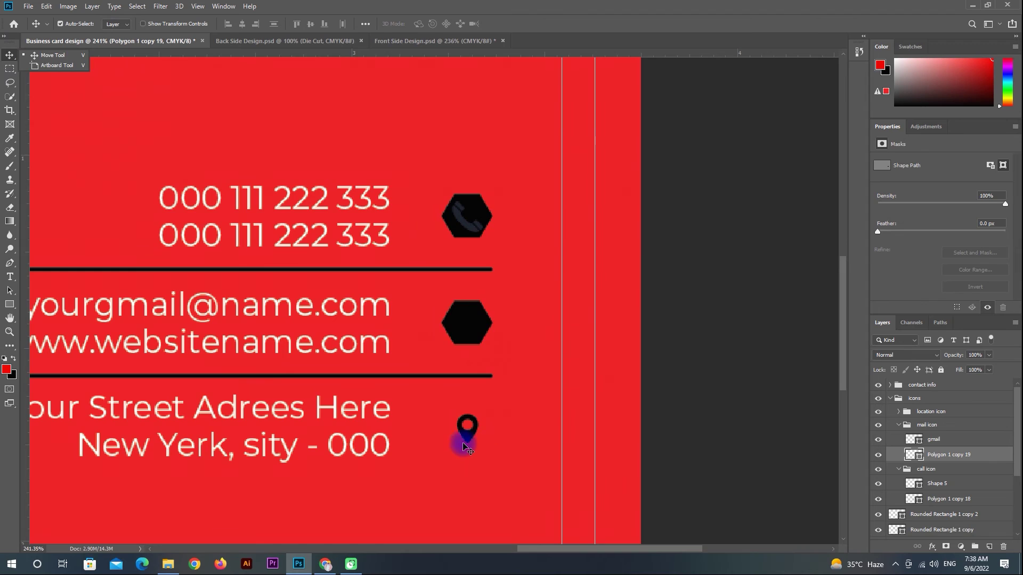
Step: Fill the hexagon behind the location icon with black
{"action": "left_click", "coordinate": [468, 430]}
{"action": "key", "text": "u"}
{"action": "left_click", "coordinate": [117, 24]}
{"action": "left_click", "coordinate": [65, 80]}
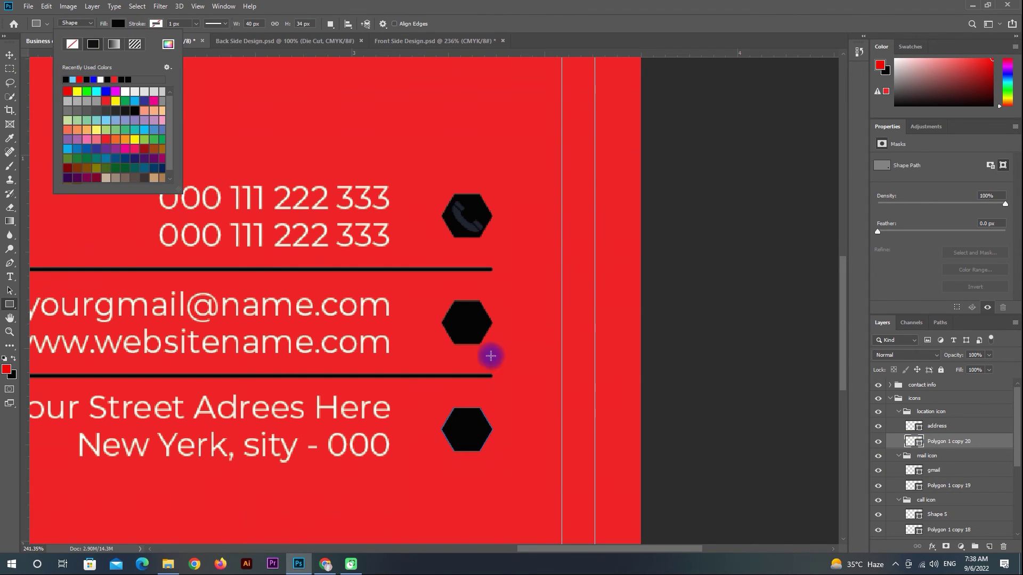
{"action": "left_click", "coordinate": [10, 55]}
Step: Recolor the phone handset shape white inside its black hexagon
{"action": "left_click", "coordinate": [467, 216]}
{"action": "key", "text": "u"}
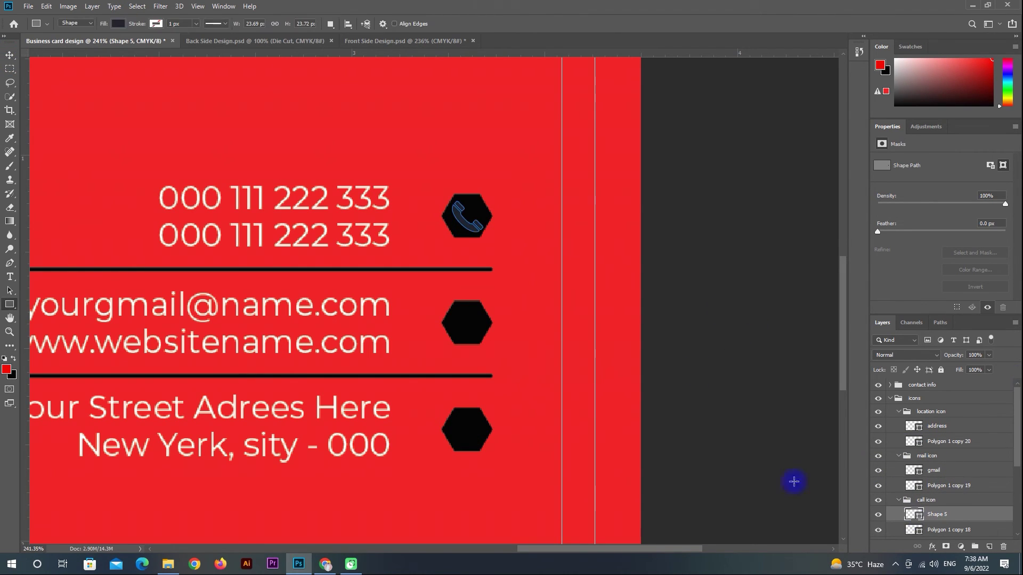
{"action": "left_click", "coordinate": [118, 23]}
{"action": "left_click", "coordinate": [168, 44]}
{"action": "left_click", "coordinate": [372, 143]}
{"action": "left_click", "coordinate": [607, 126]}
{"action": "left_click", "coordinate": [10, 55]}
Step: Recolor the mail envelope shape white inside its black hexagon
{"action": "left_click", "coordinate": [467, 323]}
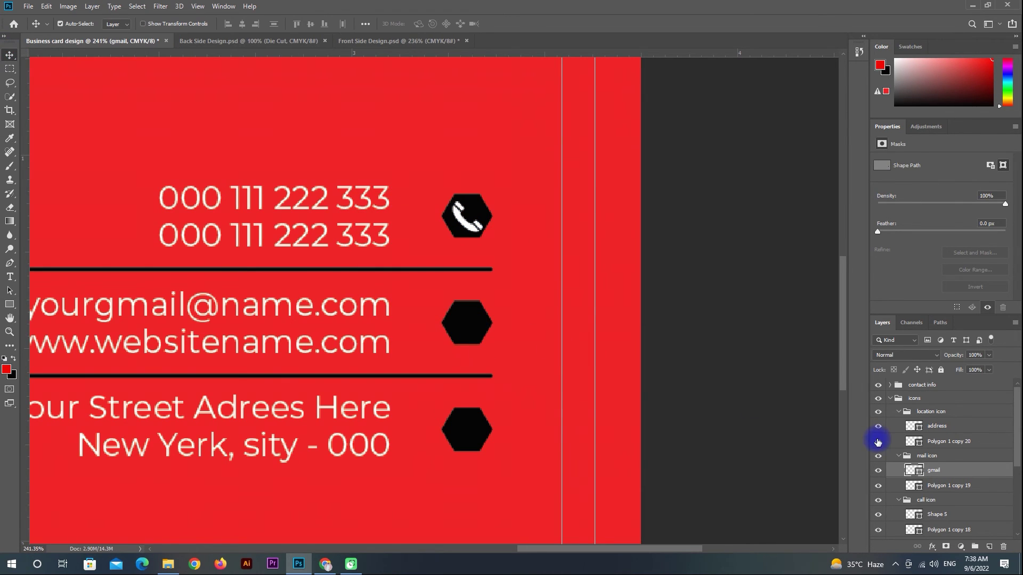
{"action": "key", "text": "u"}
{"action": "left_click", "coordinate": [117, 24]}
{"action": "key", "text": "Escape"}
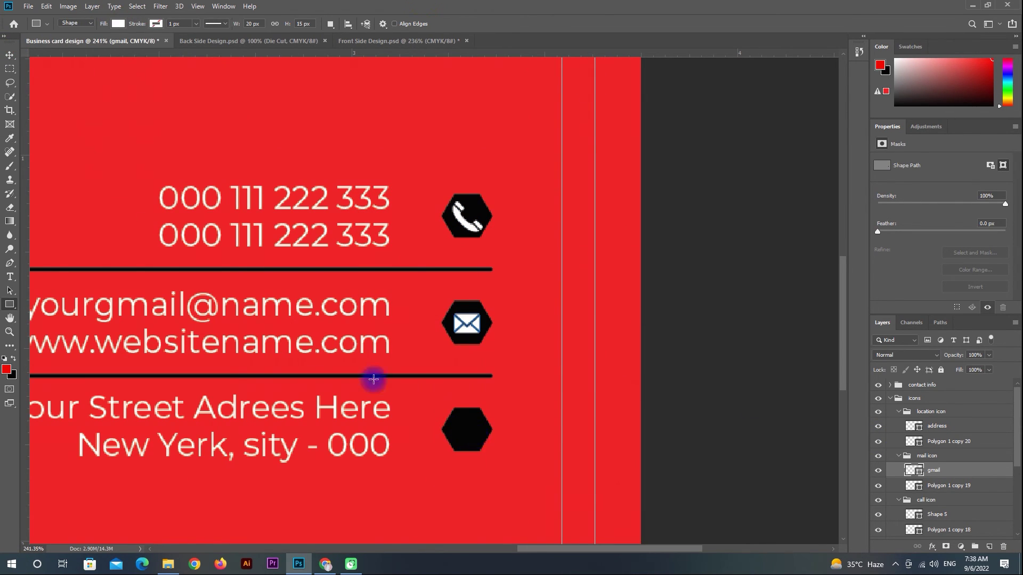
{"action": "key", "text": "v"}
Step: Recolor the location pin shape white inside its black hexagon and deselect it
{"action": "left_click", "coordinate": [468, 435]}
{"action": "key", "text": "u"}
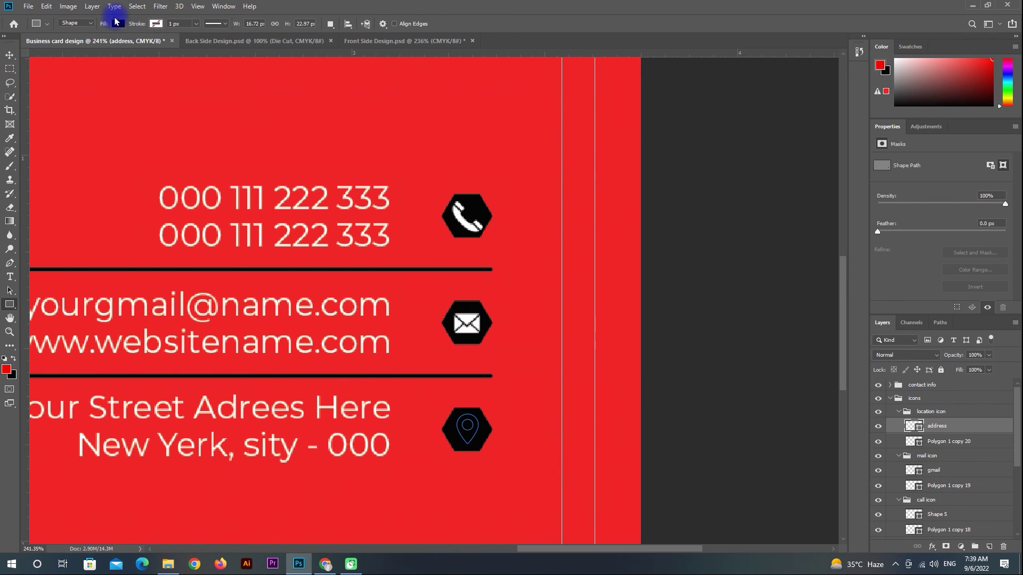
{"action": "left_click", "coordinate": [118, 23]}
{"action": "left_click", "coordinate": [66, 78]}
{"action": "key", "text": "Escape"}
{"action": "key", "text": "v"}
{"action": "left_click", "coordinate": [719, 294]}
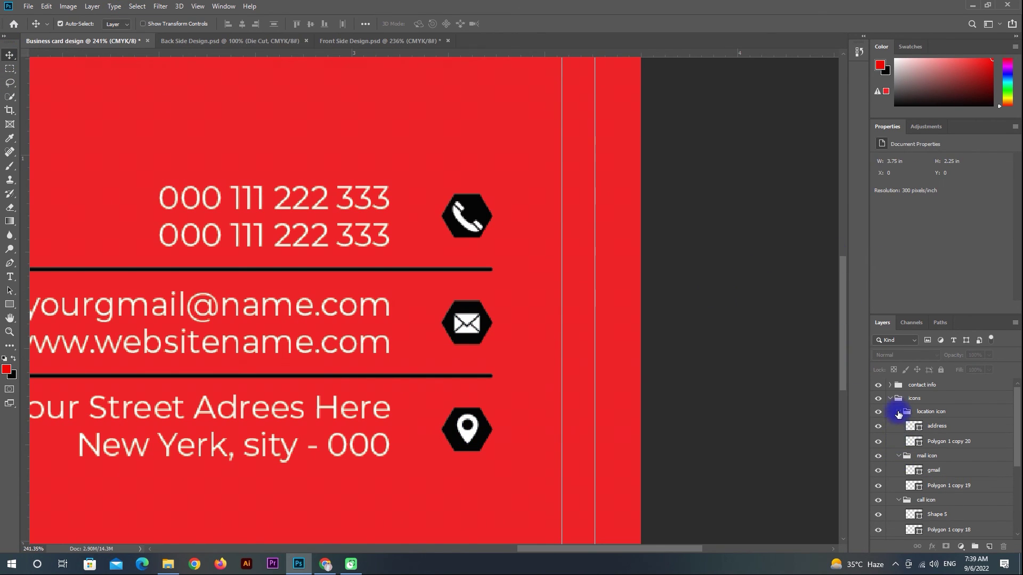
Step: Collapse the location, mail and call icon subgroups and the icons group, and fit the whole card in view
{"action": "left_click", "coordinate": [898, 411]}
{"action": "left_click", "coordinate": [899, 426]}
{"action": "left_click", "coordinate": [899, 440]}
{"action": "left_click", "coordinate": [889, 398]}
{"action": "key", "text": "ctrl+0"}
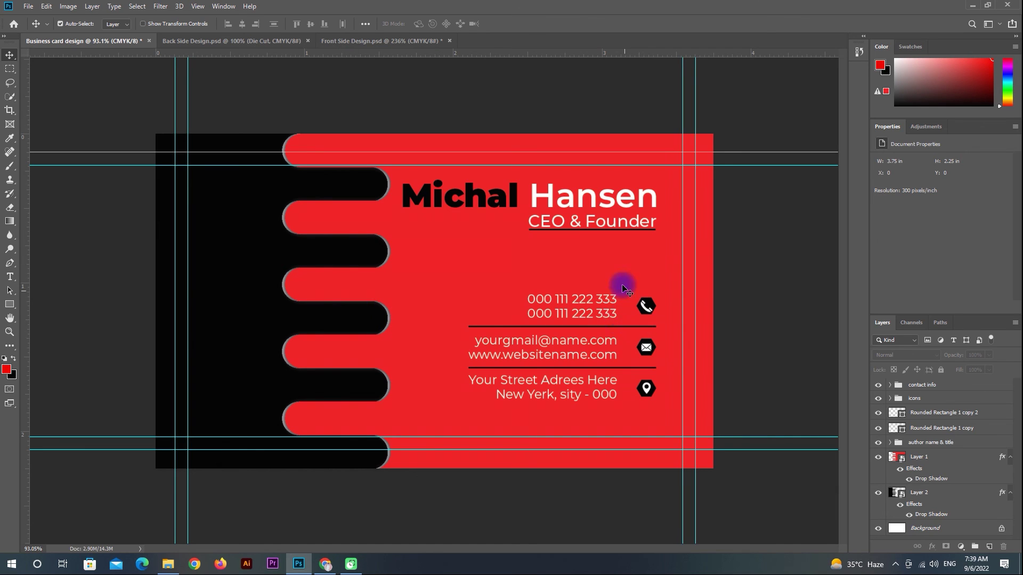
Step: Nudge the author name & title group down, closer to the contact details, and deselect it
{"action": "left_click", "coordinate": [927, 443]}
{"action": "key", "text": "Down"}
{"action": "key", "text": "Down"}
{"action": "key", "text": "Down"}
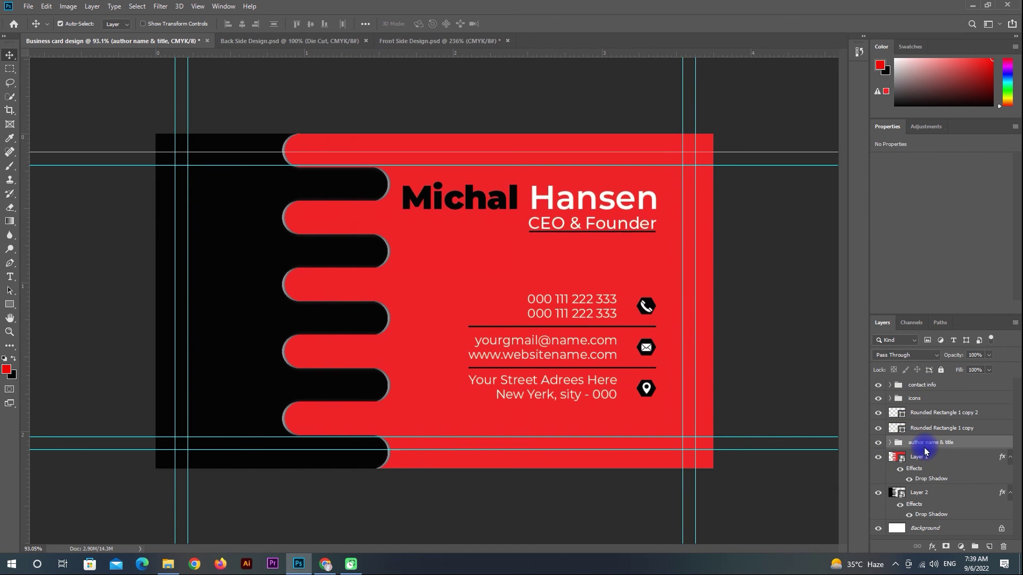
{"action": "key", "text": "Down"}
{"action": "key", "text": "Down"}
{"action": "key", "text": "Down"}
{"action": "key", "text": "Down"}
{"action": "key", "text": "Down"}
{"action": "key", "text": "Down"}
{"action": "key", "text": "Down"}
{"action": "key", "text": "Down"}
{"action": "key", "text": "Down"}
{"action": "key", "text": "Down"}
{"action": "key", "text": "Down"}
{"action": "key", "text": "Down"}
{"action": "key", "text": "Down"}
{"action": "key", "text": "Down"}
{"action": "key", "text": "Down"}
{"action": "key", "text": "Down"}
{"action": "key", "text": "Down"}
{"action": "key", "text": "Down"}
{"action": "key", "text": "Down"}
{"action": "key", "text": "Down"}
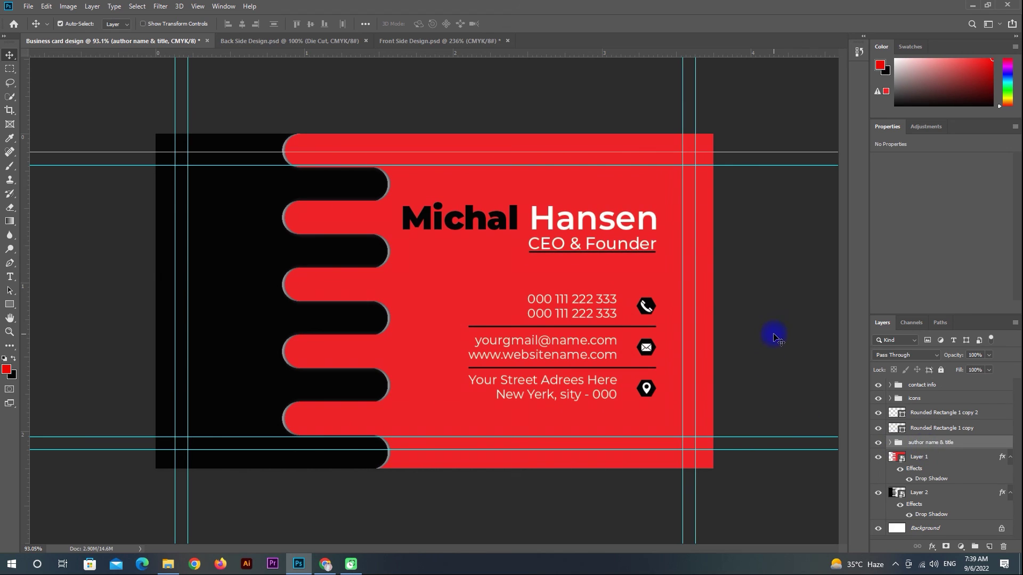
{"action": "left_click", "coordinate": [775, 337]}
Step: Collapse the effects of Layer 1 and Layer 2, and group both layers with the two rounded rectangle divider lines
{"action": "left_click", "coordinate": [1009, 457]}
{"action": "left_click", "coordinate": [1010, 472]}
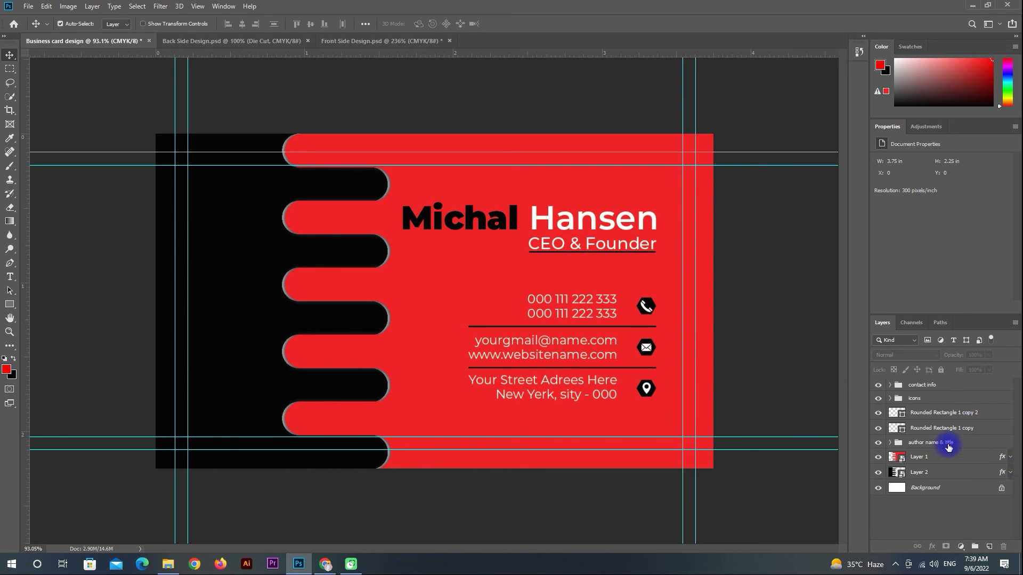
{"action": "left_click", "coordinate": [927, 456]}
{"action": "left_click", "coordinate": [905, 471], "text": "ctrl"}
{"action": "left_click", "coordinate": [938, 426], "text": "ctrl"}
{"action": "left_click", "coordinate": [938, 413], "text": "ctrl"}
{"action": "key", "text": "ctrl+g"}
Step: Reorder Group 1 so it sits below the author name & title group, directly above the Background layer
{"action": "double_click", "coordinate": [915, 416]}
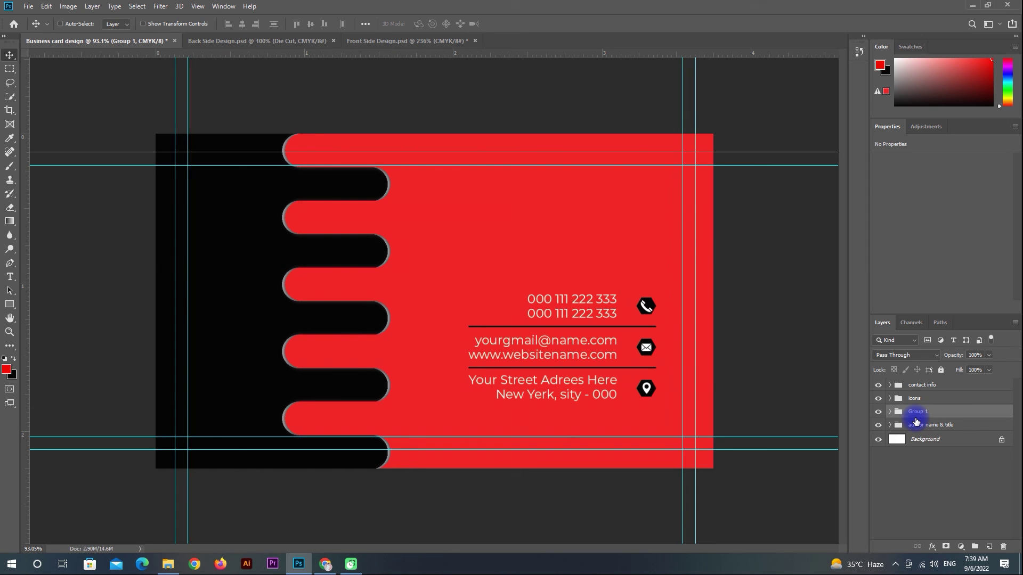
{"action": "key", "text": "ctrl+bracketright"}
{"action": "key", "text": "ctrl+bracketright"}
{"action": "key", "text": "ctrl+bracketleft"}
{"action": "key", "text": "ctrl+bracketleft"}
{"action": "key", "text": "ctrl+bracketleft"}
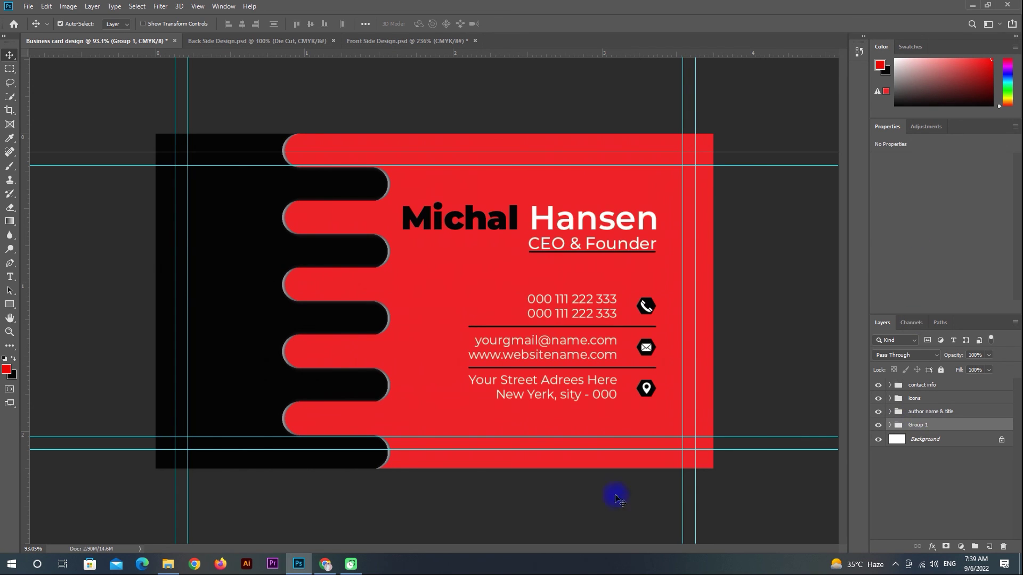